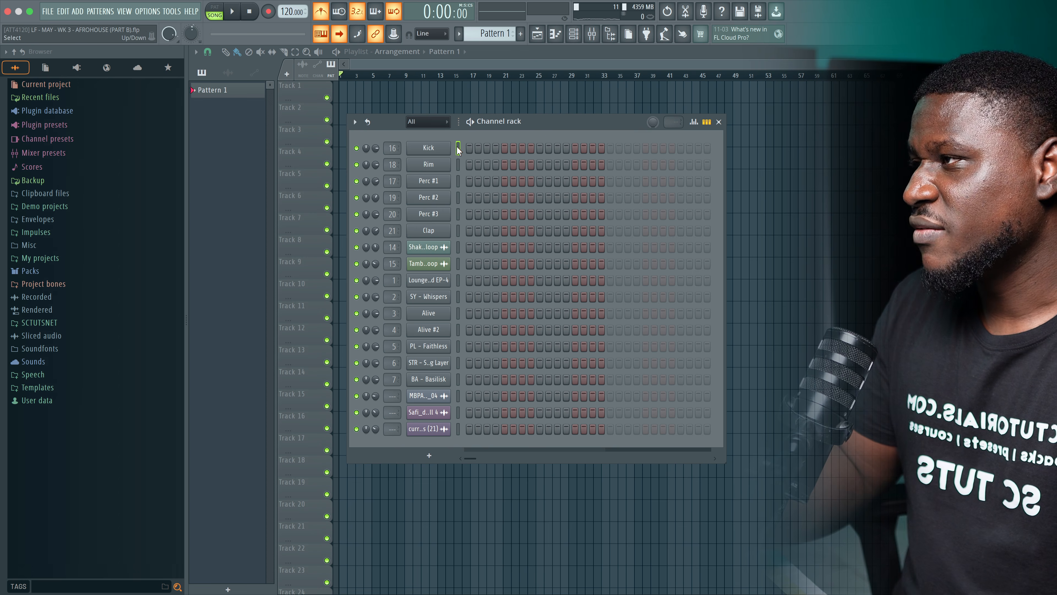
Step: Audition the drum channels from Kick down to the Tambourine loop
{"action": "key", "text": "z"}
{"action": "left_click", "coordinate": [459, 168]}
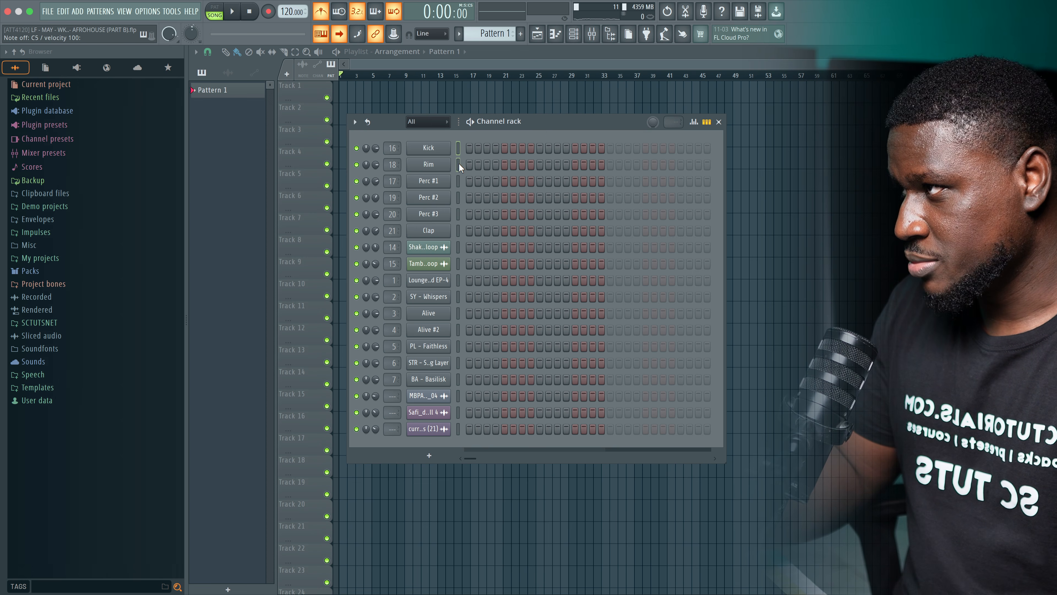
{"action": "left_click", "coordinate": [459, 197]}
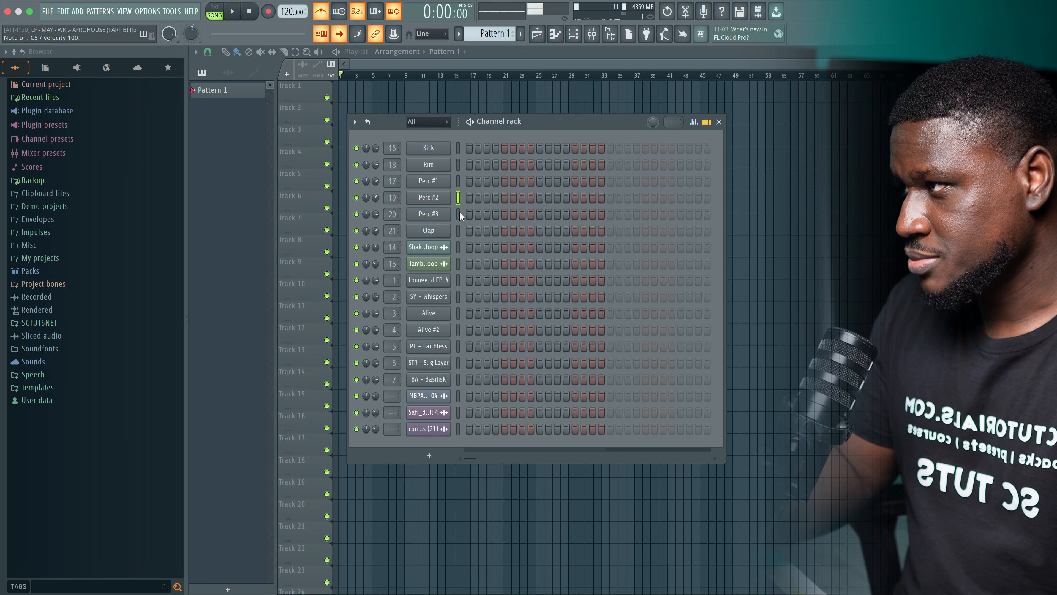
{"action": "left_click", "coordinate": [458, 231]}
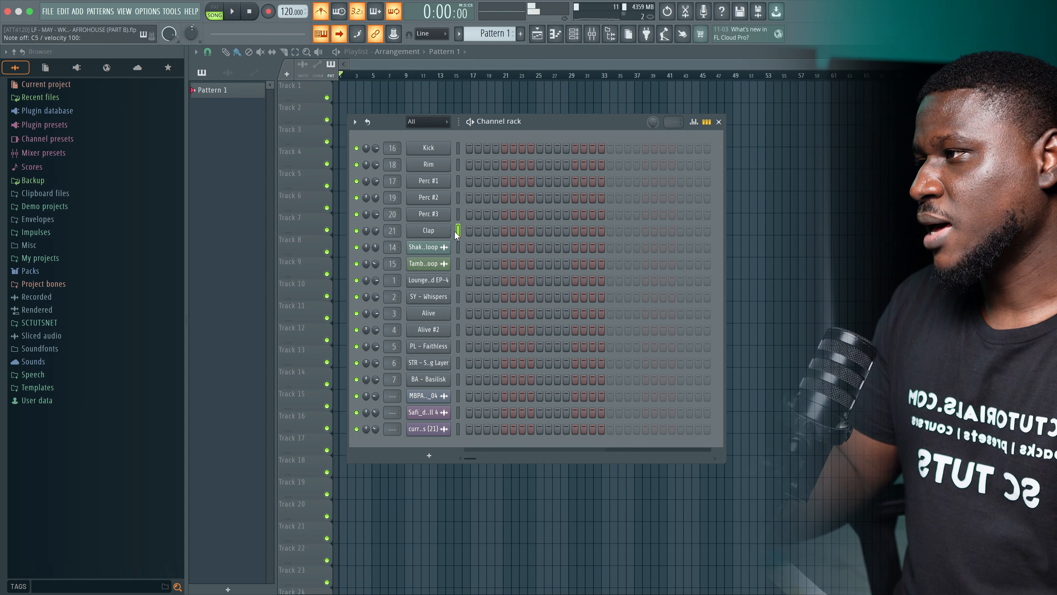
{"action": "left_click", "coordinate": [458, 247]}
{"action": "left_click", "coordinate": [458, 264]}
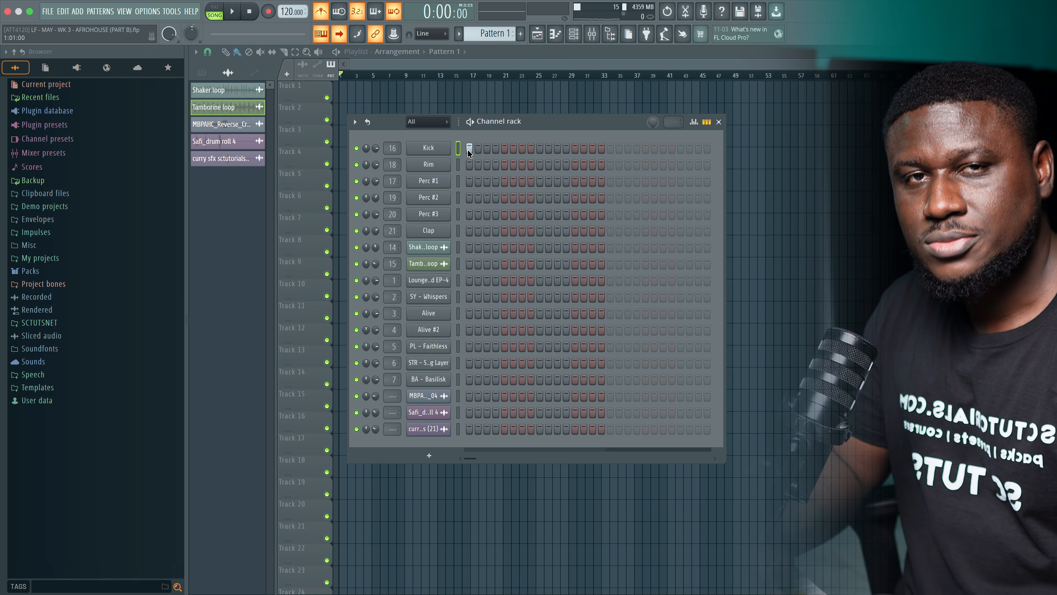
Step: Turn off the metronome and switch playback to pattern mode
{"action": "left_click", "coordinate": [321, 12]}
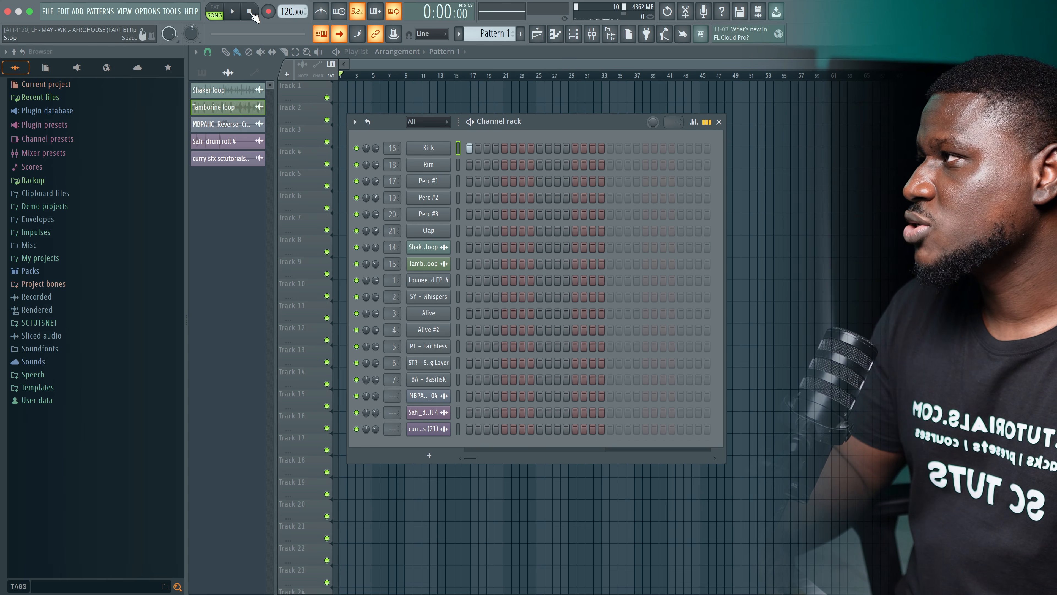
{"action": "left_click", "coordinate": [215, 14]}
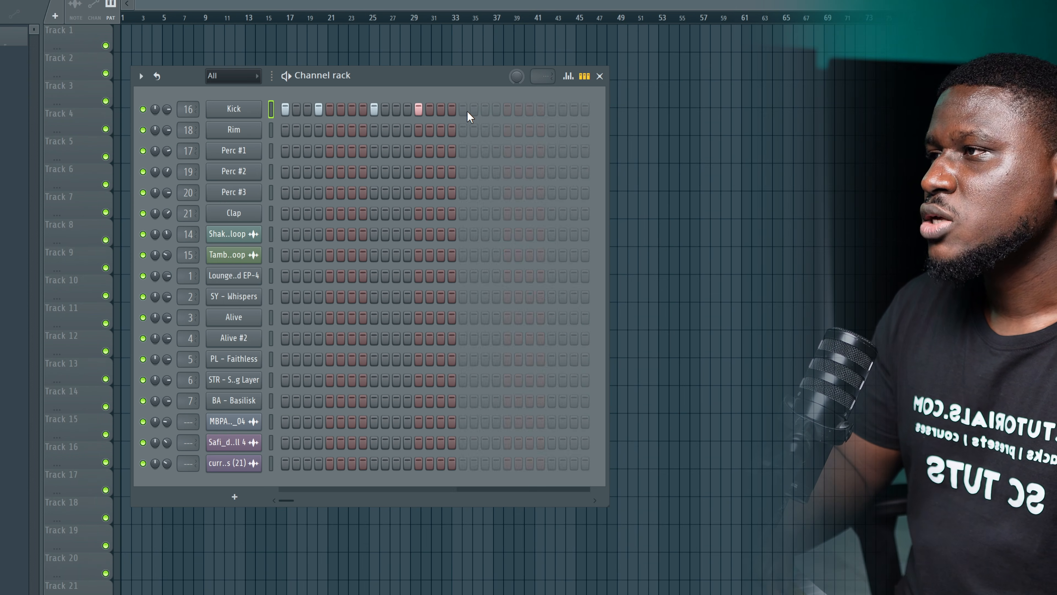
Step: Complete the Kick pattern with hits on steps 4, 9, 13, 17, 20, 25 and 29, widening the channel rack, and play it
{"action": "left_click", "coordinate": [464, 110]}
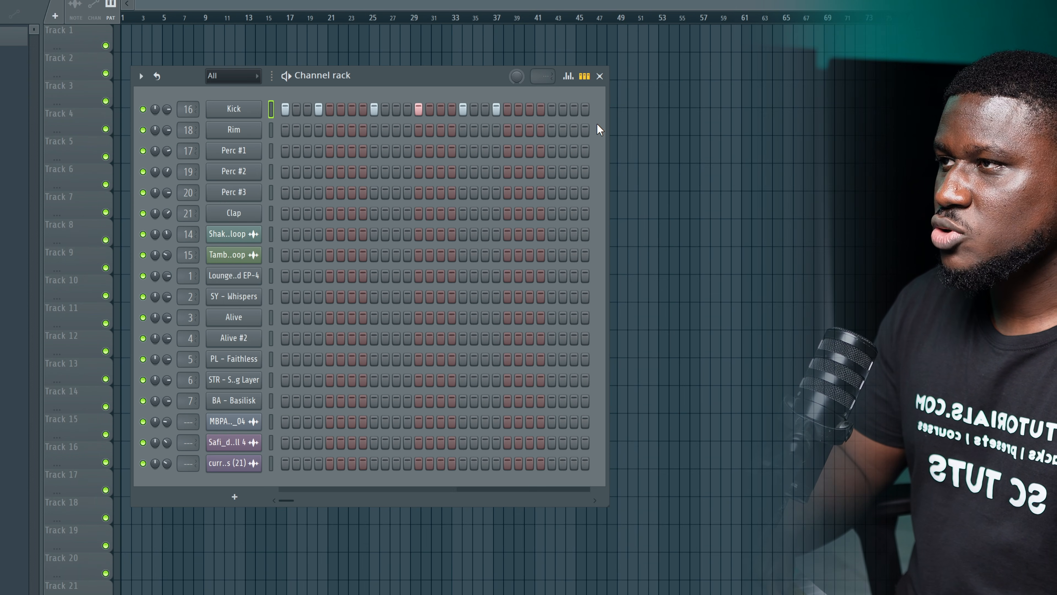
{"action": "left_click_drag", "start_coordinate": [608, 126], "coordinate": [779, 134]}
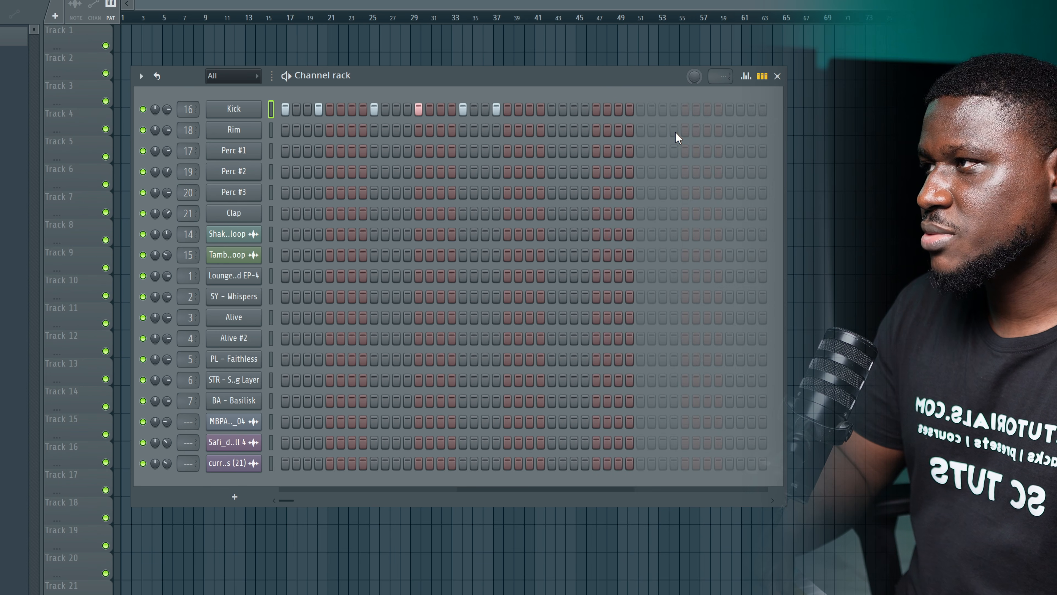
{"action": "key", "text": "space"}
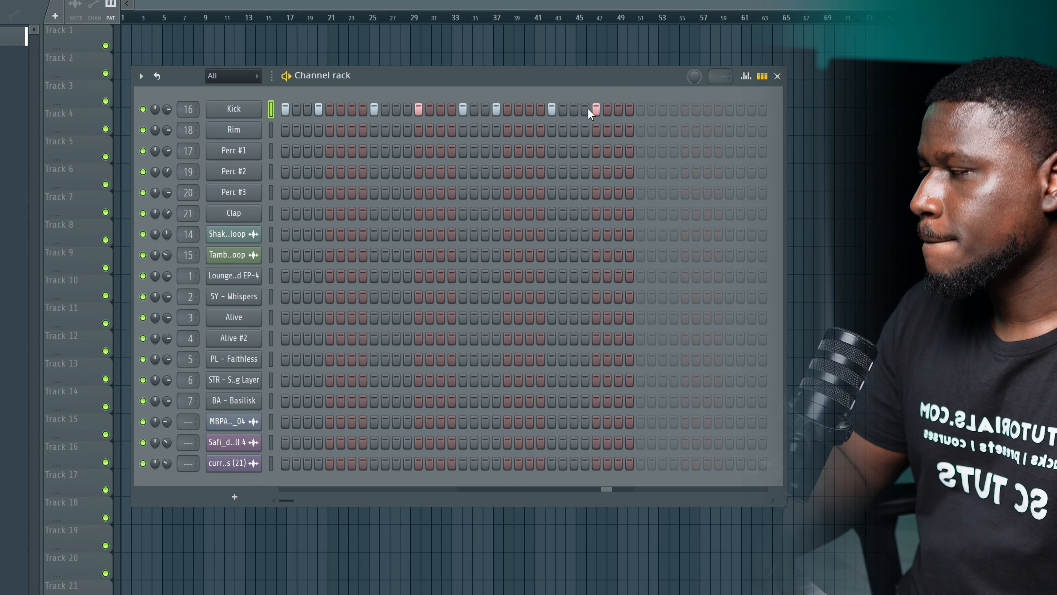
{"action": "key", "text": "space"}
Step: Audition the Rim and program it on steps 7 and 23 while the pattern plays
{"action": "left_click", "coordinate": [271, 130]}
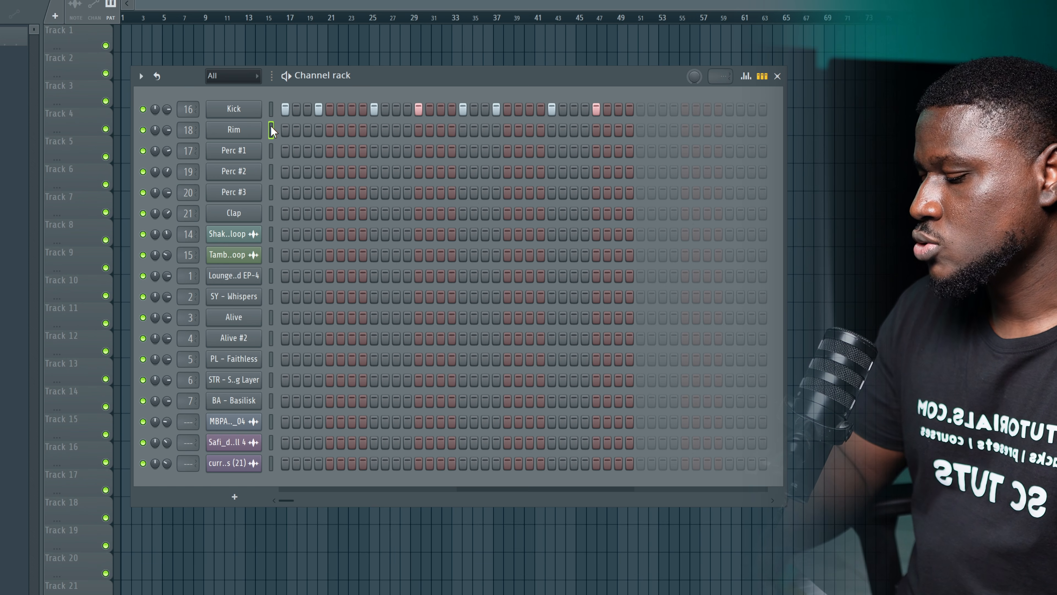
{"action": "key", "text": "space"}
{"action": "left_click", "coordinate": [352, 130]}
{"action": "left_click", "coordinate": [530, 130]}
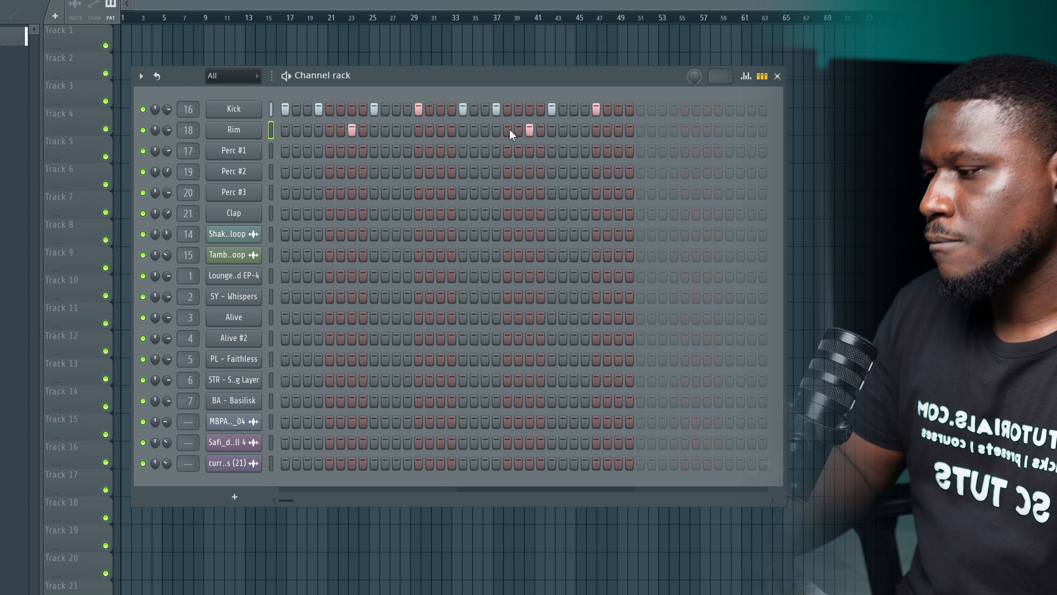
Step: Audition Perc #1 and program it on steps 4, 20 and 27
{"action": "left_click", "coordinate": [272, 151]}
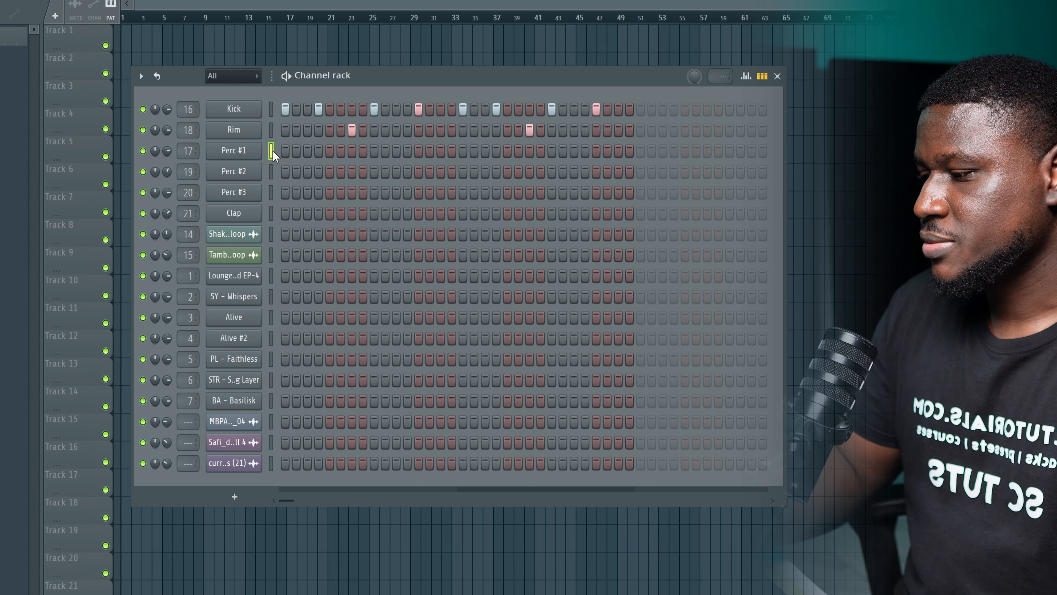
{"action": "left_click", "coordinate": [319, 150]}
{"action": "left_click", "coordinate": [496, 151]}
{"action": "left_click", "coordinate": [574, 151]}
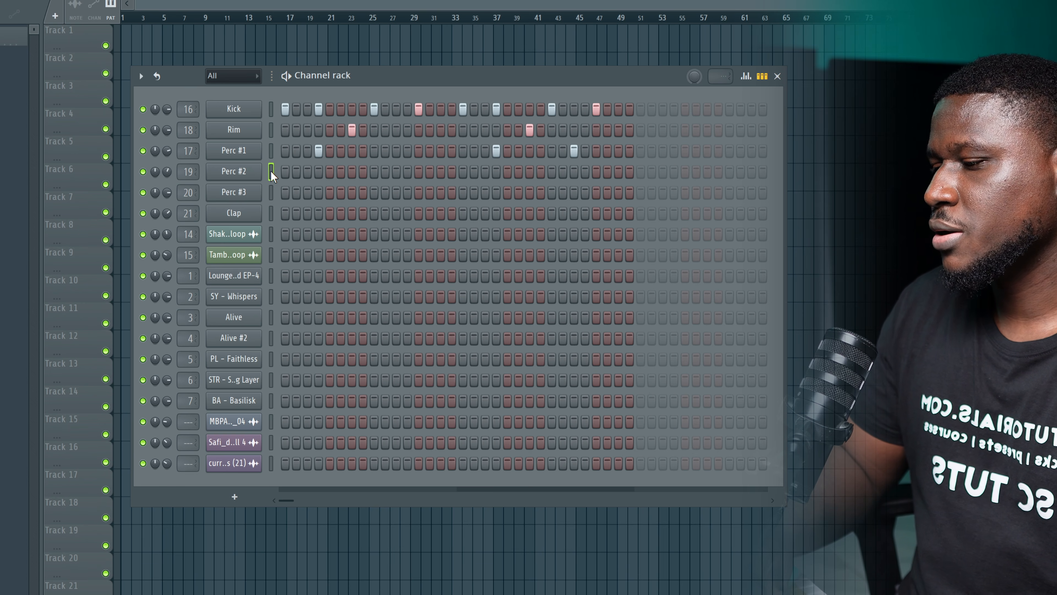
Step: Program Perc #2 on steps 15 and 27 and Perc #3 on step 31, removing Perc #2's hit on step 31
{"action": "left_click", "coordinate": [441, 172]}
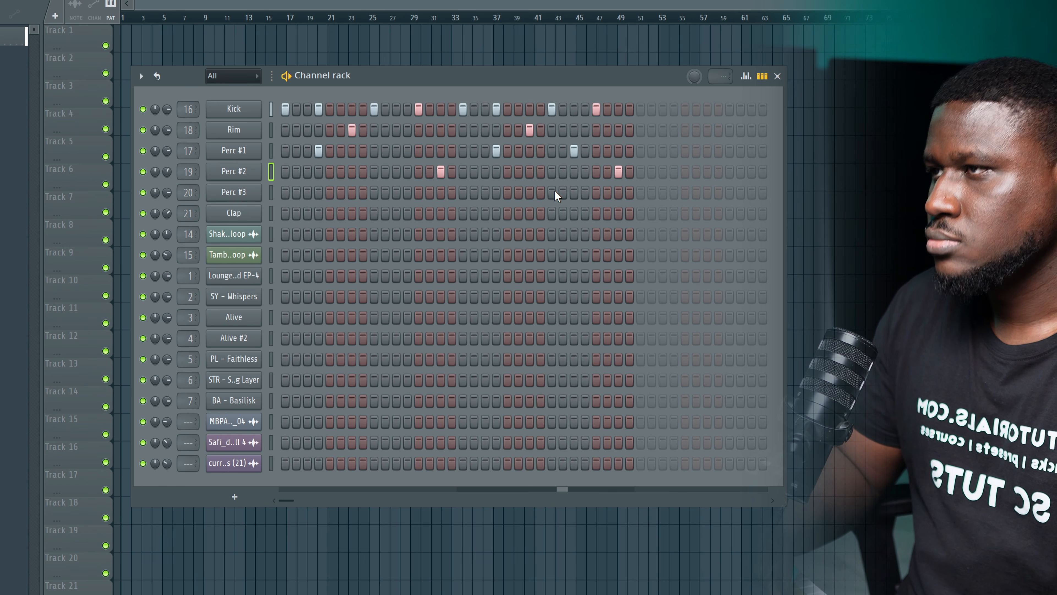
{"action": "left_click", "coordinate": [269, 192]}
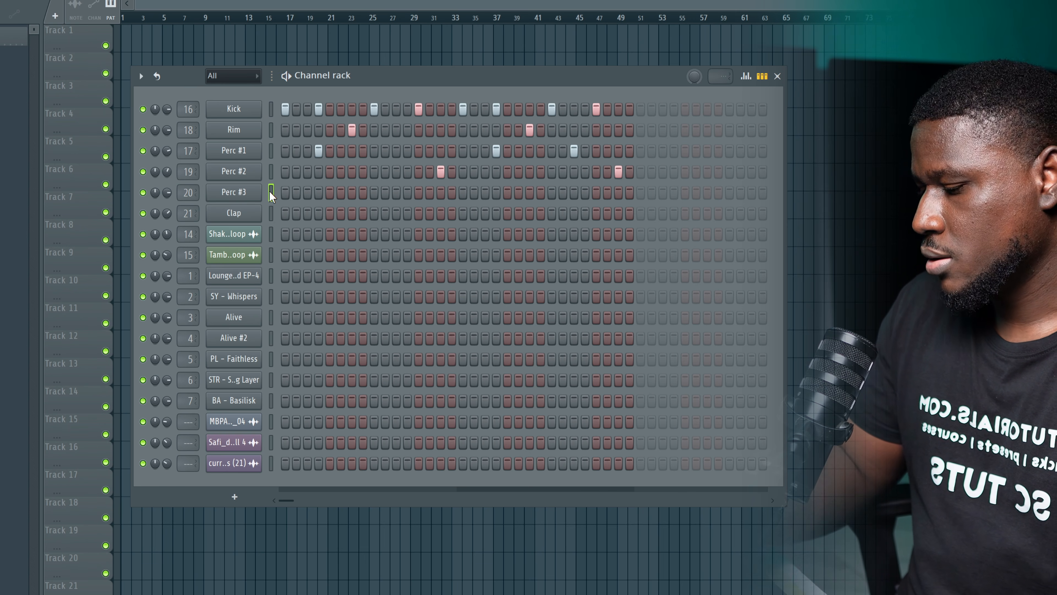
{"action": "left_click", "coordinate": [619, 193]}
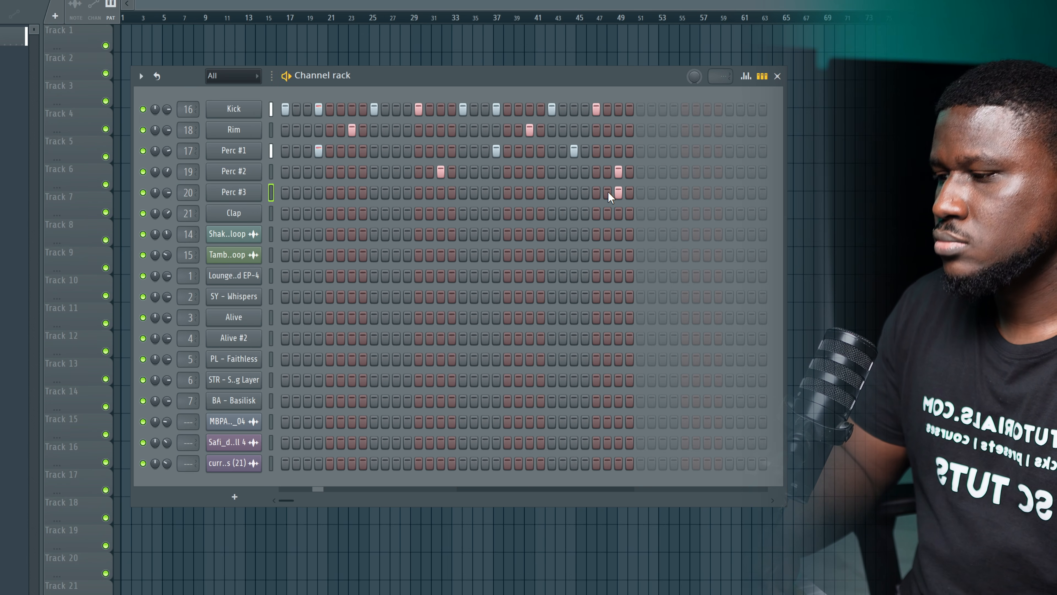
{"action": "right_click", "coordinate": [618, 171]}
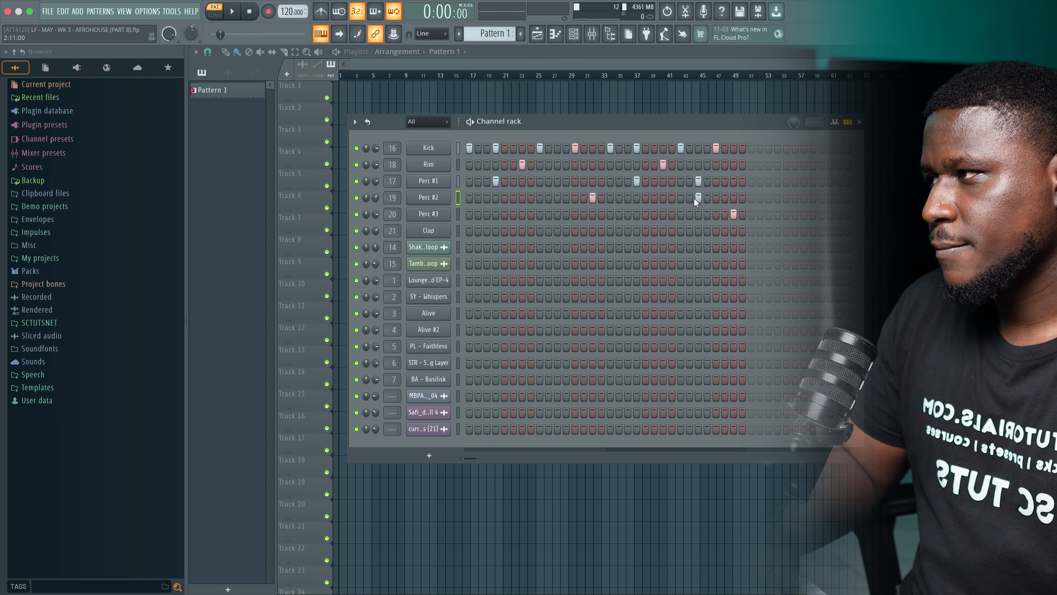
Step: Place Pattern 1 at the start of playlist Track 1 and duplicate it once to cover four bars
{"action": "left_click_drag", "start_coordinate": [208, 89], "coordinate": [367, 95]}
{"action": "left_click_drag", "start_coordinate": [368, 91], "coordinate": [344, 91]}
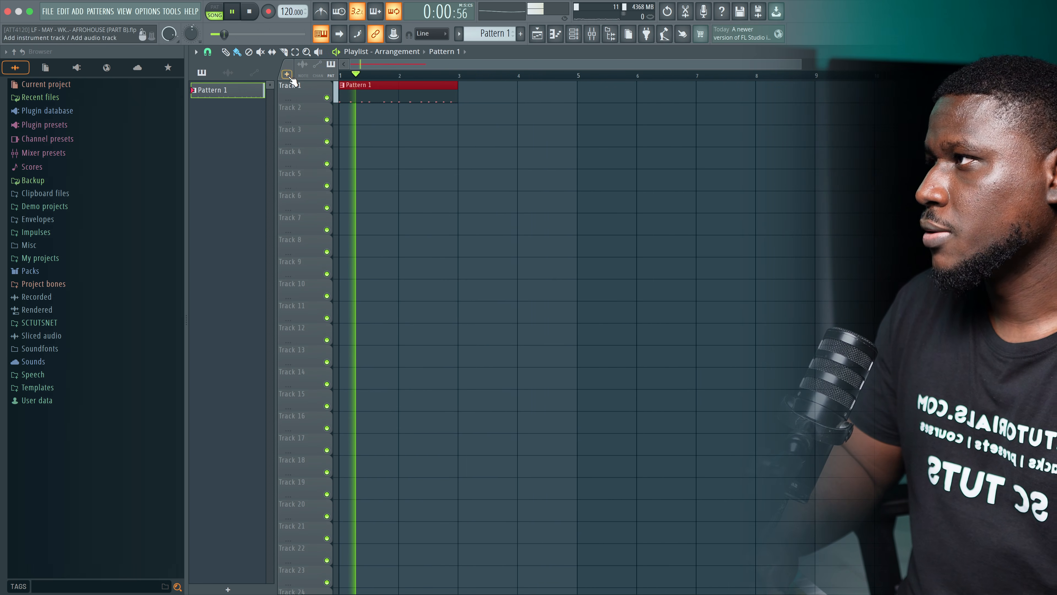
{"action": "key", "text": "space"}
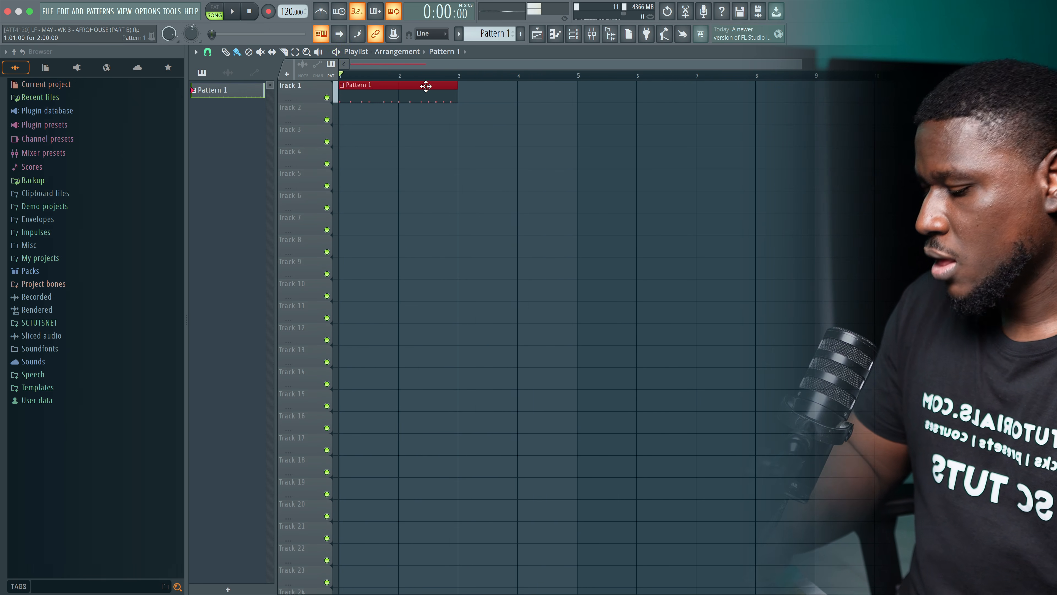
{"action": "key", "text": "ctrl+b"}
{"action": "scroll", "coordinate": [441, 103], "scroll_direction": "down", "scroll_amount": 3}
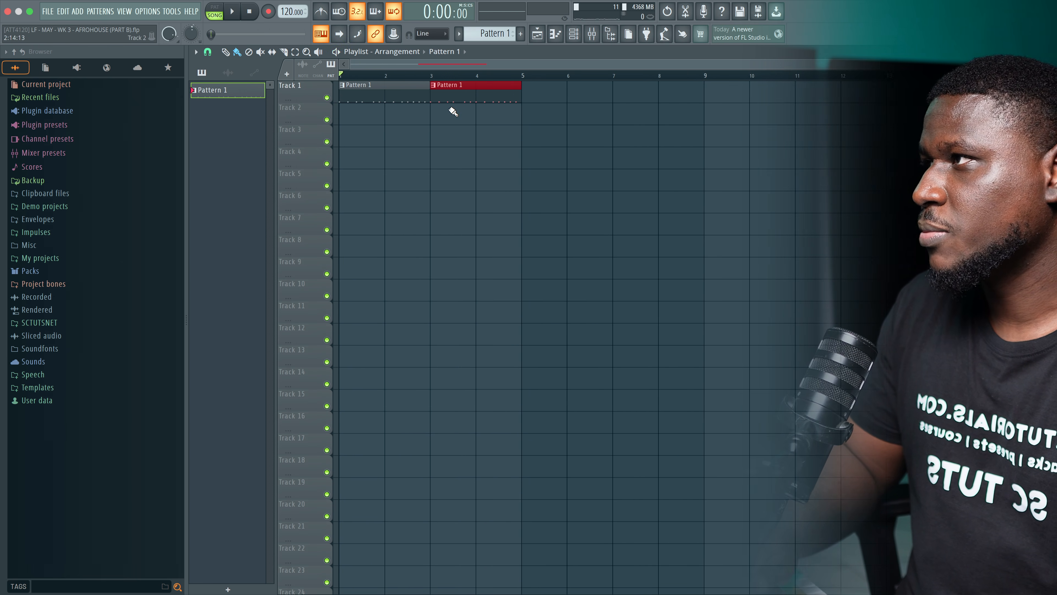
{"action": "left_click_drag", "start_coordinate": [374, 93], "coordinate": [460, 107]}
{"action": "left_click", "coordinate": [473, 160], "text": "super"}
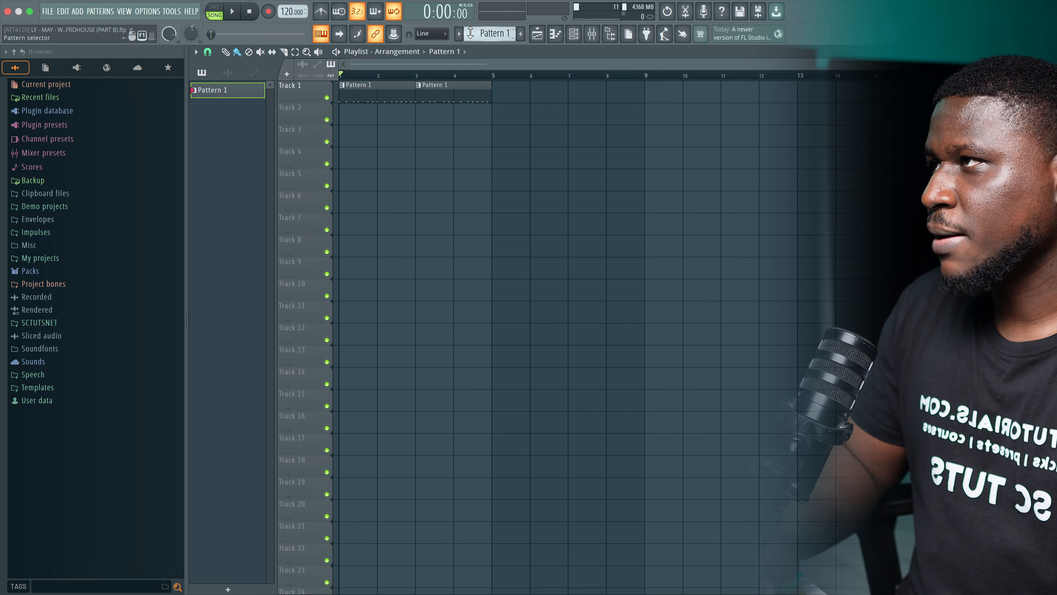
Step: Create a new empty pattern and place it at the start of playlist Track 2
{"action": "scroll", "coordinate": [471, 33], "scroll_direction": "up", "scroll_amount": 1}
{"action": "left_click", "coordinate": [353, 110]}
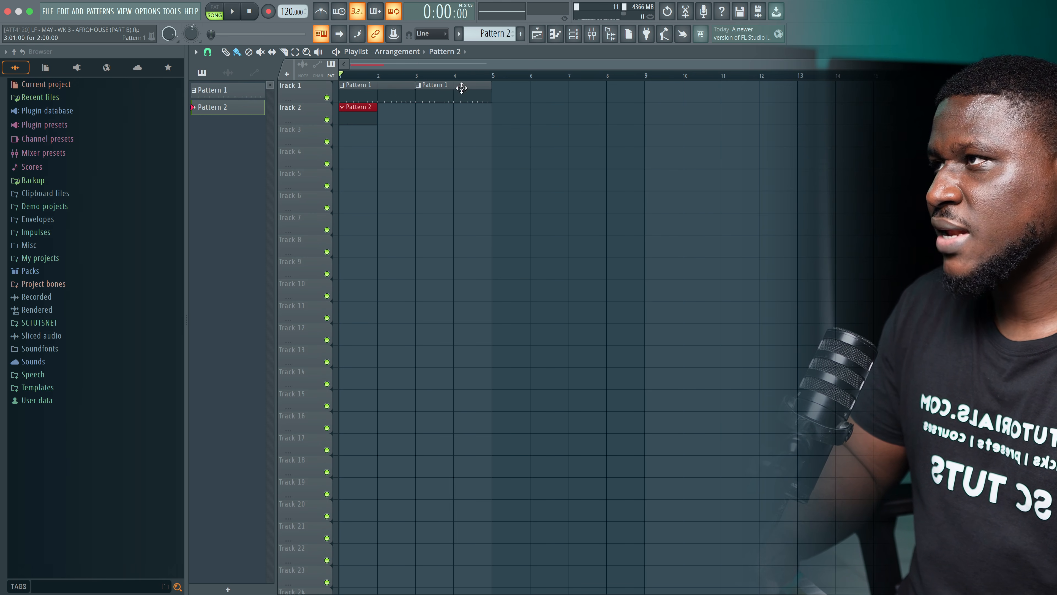
Step: Program the Clap in Pattern 2 on steps 1, 4, 9, 13, 17, 20, 25, 28 and 29, checking it in playback
{"action": "left_click", "coordinate": [573, 35]}
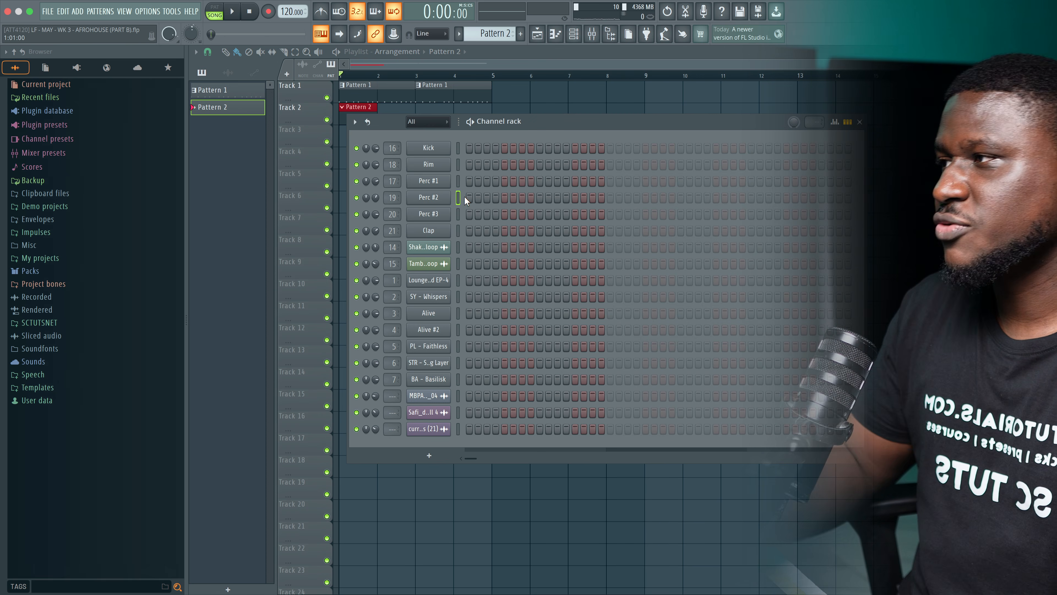
{"action": "left_click", "coordinate": [470, 197]}
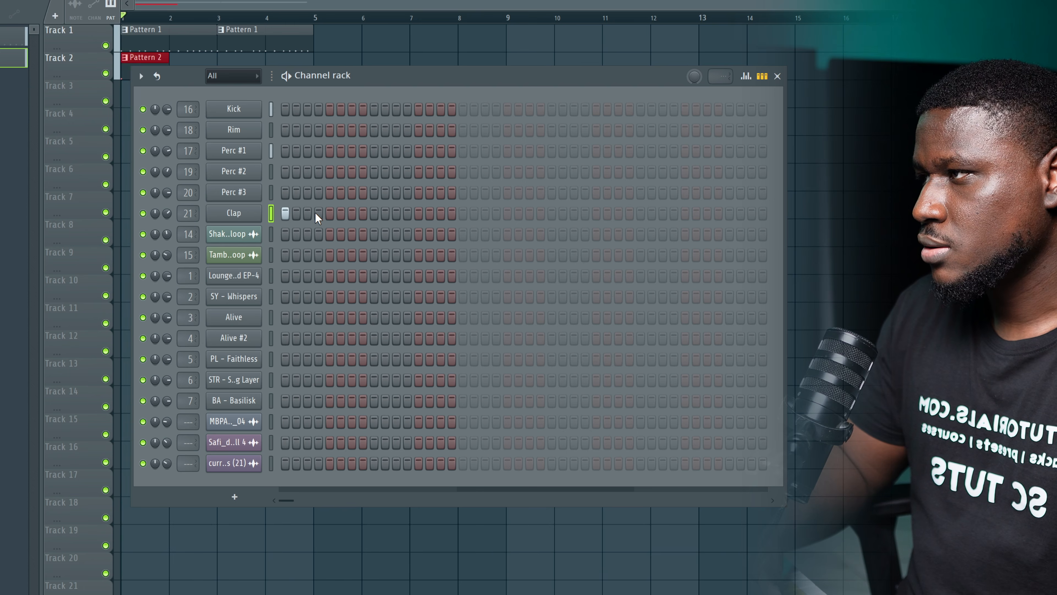
{"action": "left_click", "coordinate": [496, 231]}
{"action": "left_click", "coordinate": [374, 213]}
{"action": "left_click", "coordinate": [419, 213]}
{"action": "left_click", "coordinate": [463, 213]}
{"action": "left_click", "coordinate": [496, 213]}
{"action": "key", "text": "space"}
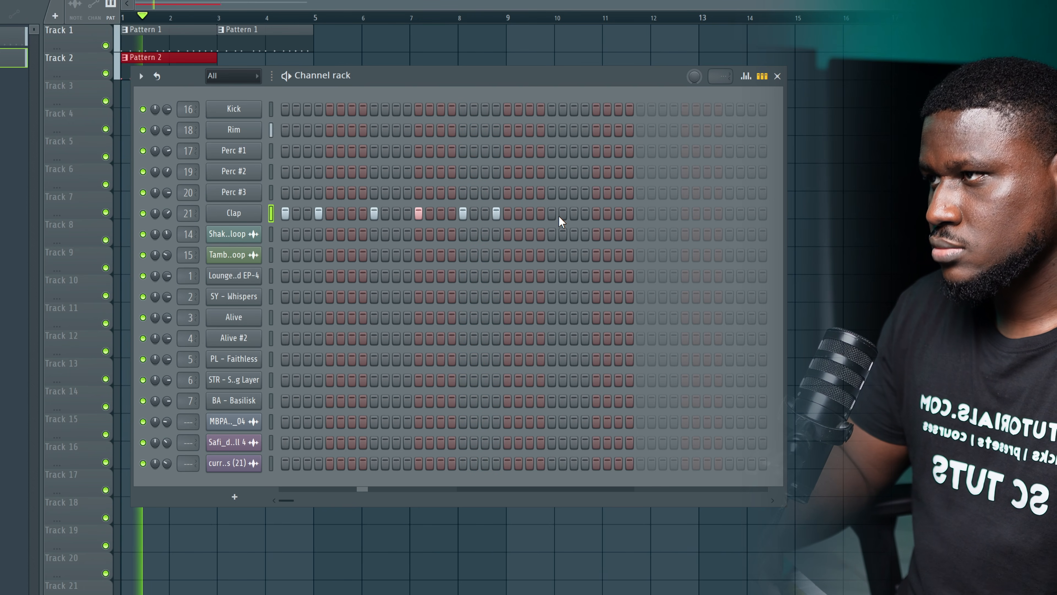
{"action": "left_click", "coordinate": [551, 213]}
{"action": "left_click", "coordinate": [596, 213]}
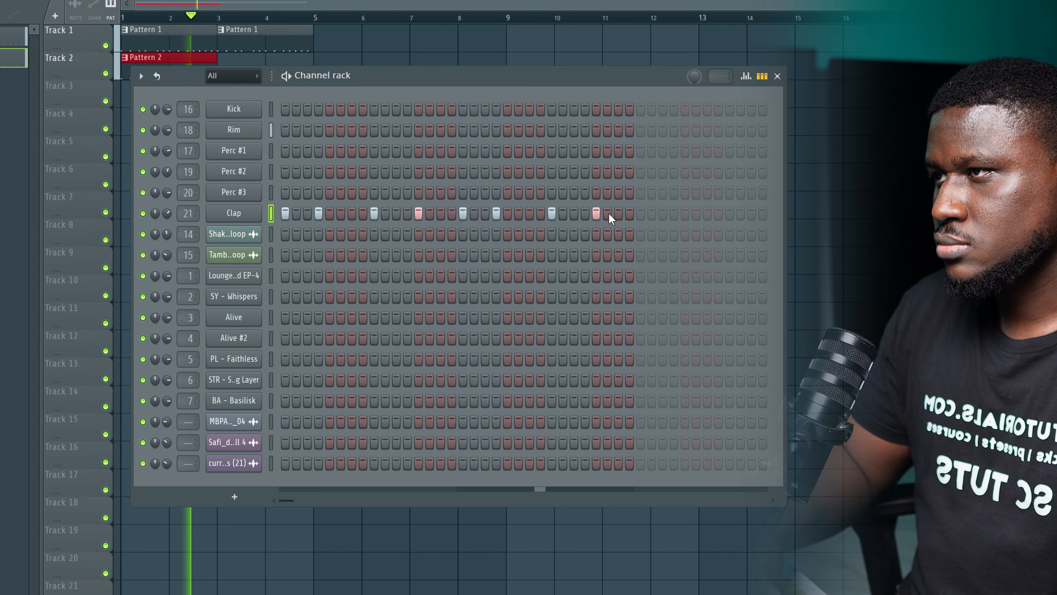
{"action": "key", "text": "space"}
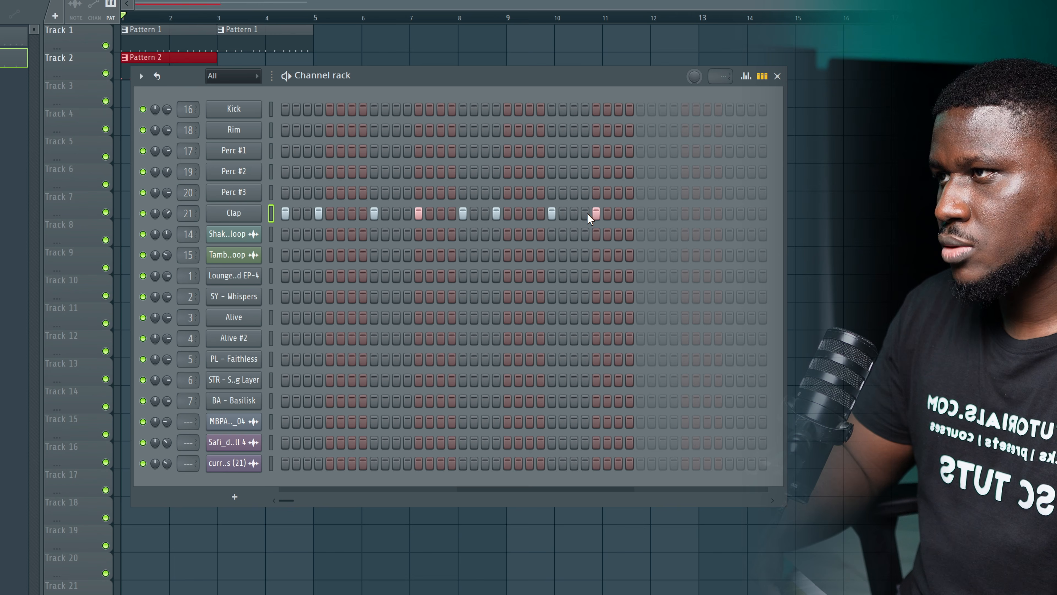
{"action": "key", "text": "space"}
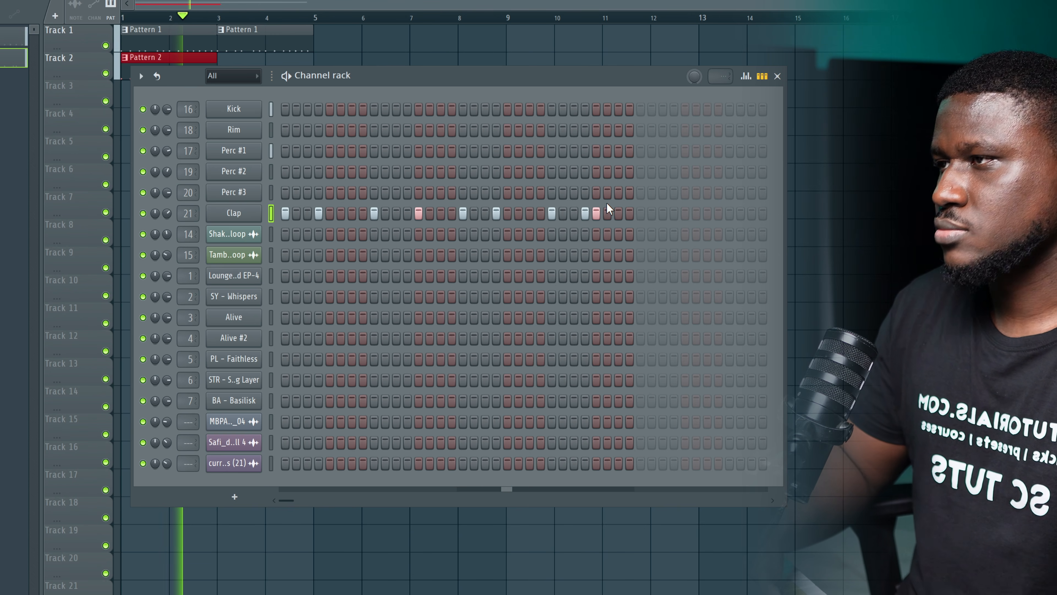
{"action": "key", "text": "space"}
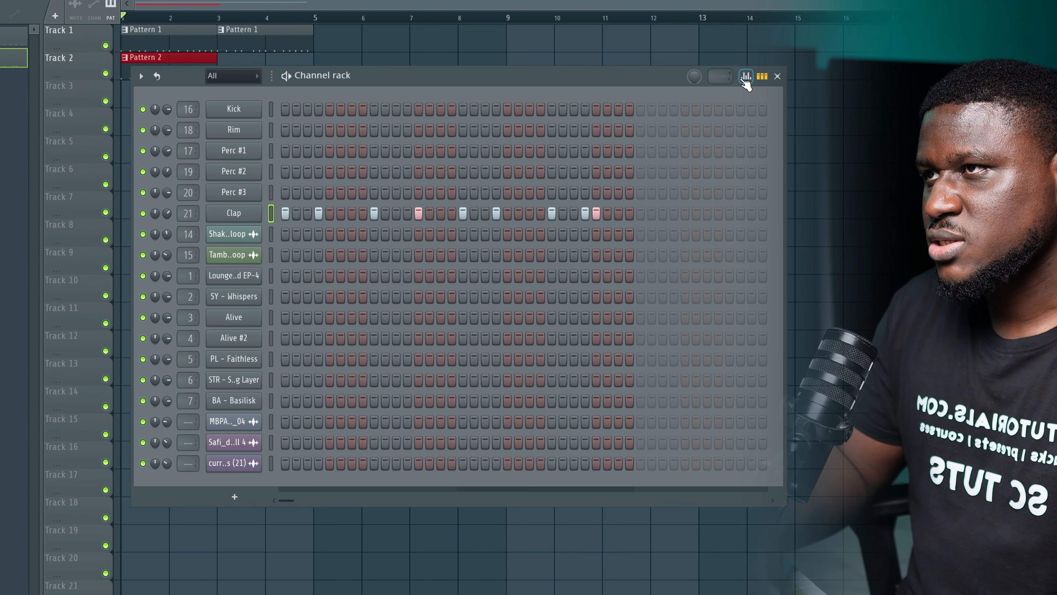
Step: Vary the velocities of the Clap hits in the graph editor, making steps 1 and 28 softer, and play the result
{"action": "left_click", "coordinate": [746, 76]}
{"action": "left_click", "coordinate": [585, 284]}
{"action": "left_click", "coordinate": [285, 285]}
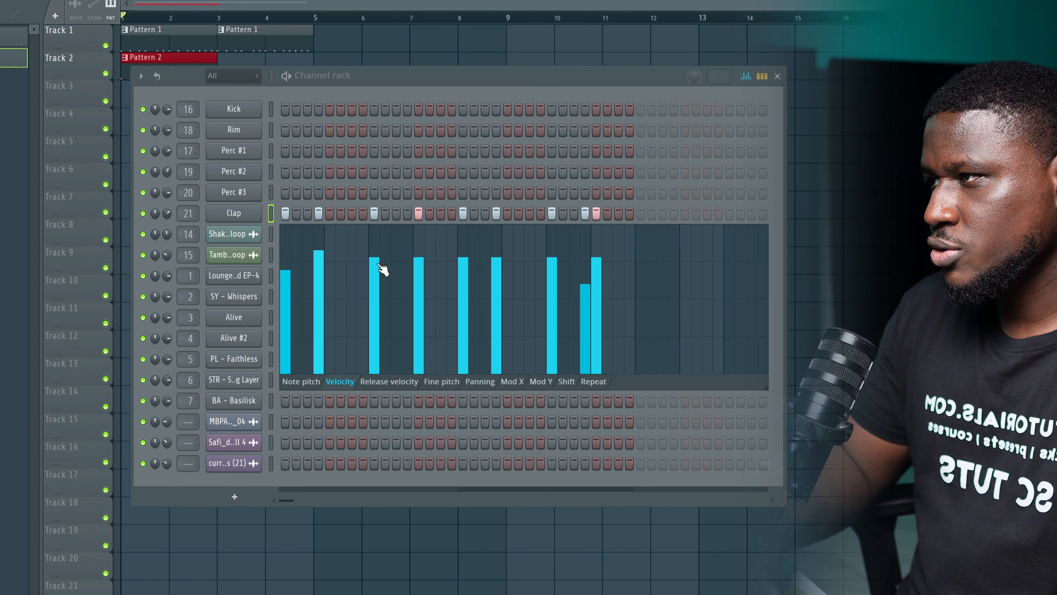
{"action": "left_click", "coordinate": [463, 246]}
{"action": "left_click", "coordinate": [496, 269]}
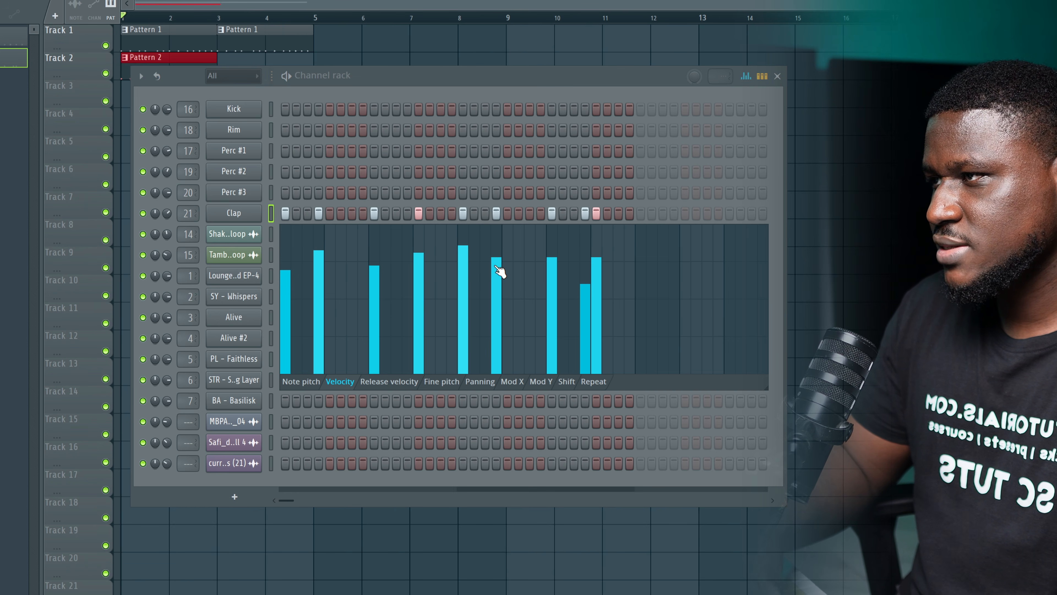
{"action": "left_click", "coordinate": [552, 250]}
{"action": "key", "text": "space"}
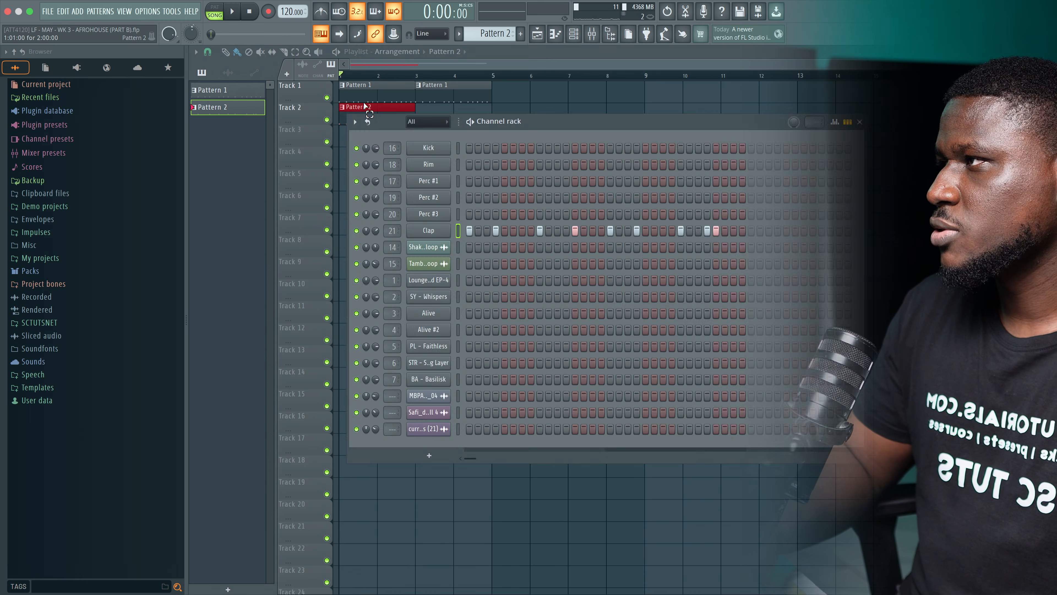
Step: Duplicate the Pattern 2 clip on Track 2 so it starts again at bar 3
{"action": "left_click", "coordinate": [364, 102], "text": "super"}
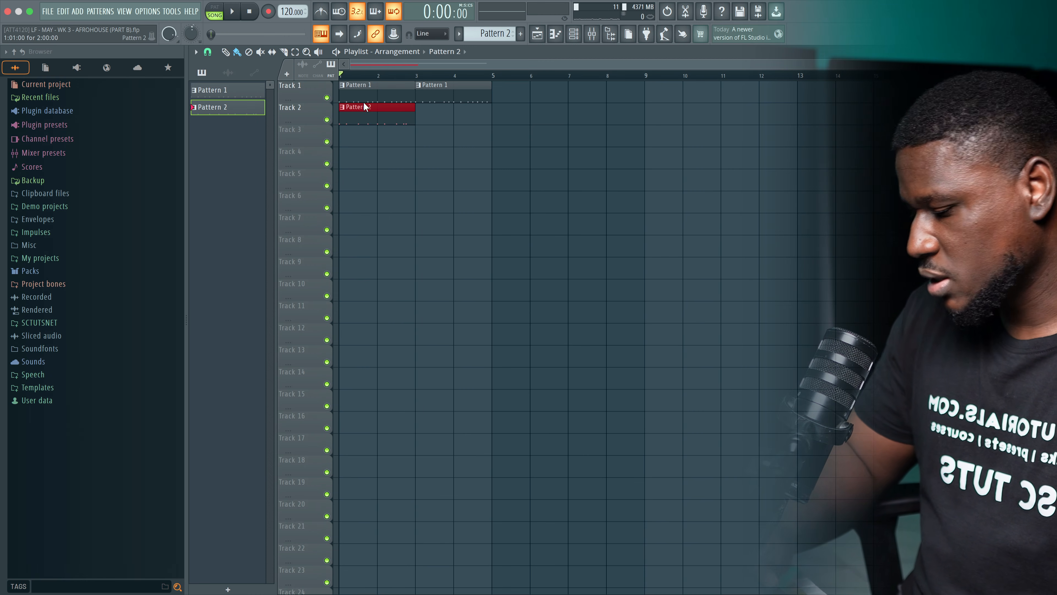
{"action": "key", "text": "super+b"}
{"action": "left_click", "coordinate": [408, 155], "text": "super"}
Step: Place the Shaker loop audio clip at the start of playlist Track 3 and play the arrangement
{"action": "left_click", "coordinate": [228, 73]}
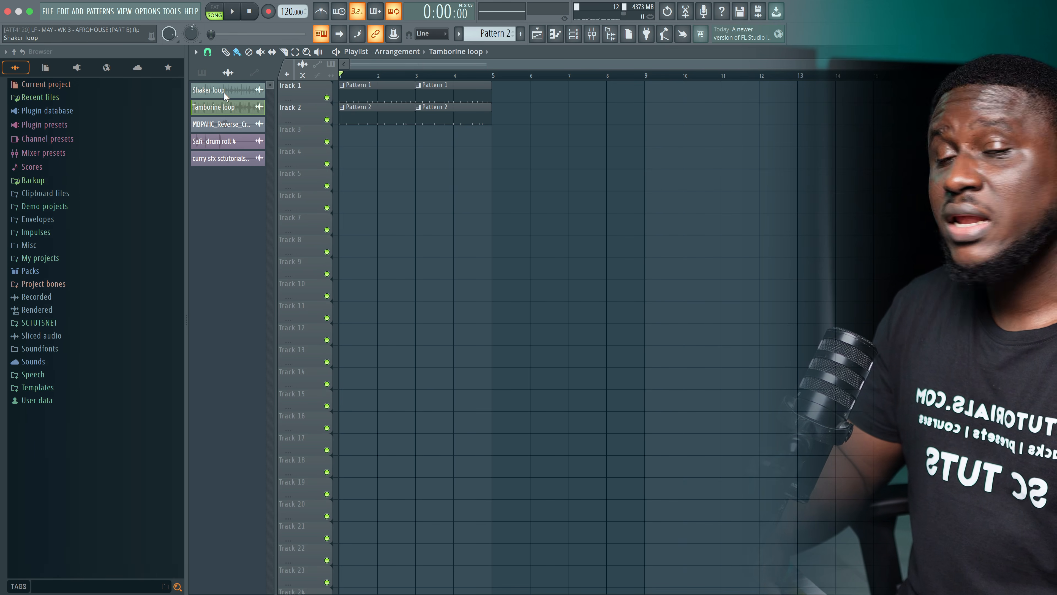
{"action": "left_click_drag", "start_coordinate": [224, 90], "coordinate": [342, 135]}
{"action": "key", "text": "space"}
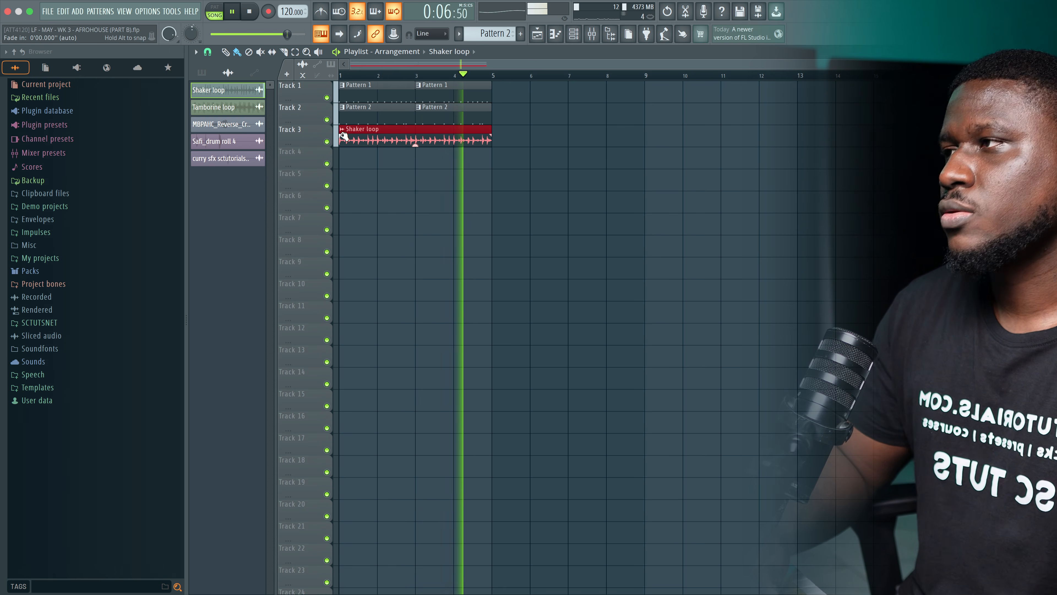
Step: Place the Tamborine loop audio clip at the start of playlist Track 4 and play it soloed
{"action": "key", "text": "space"}
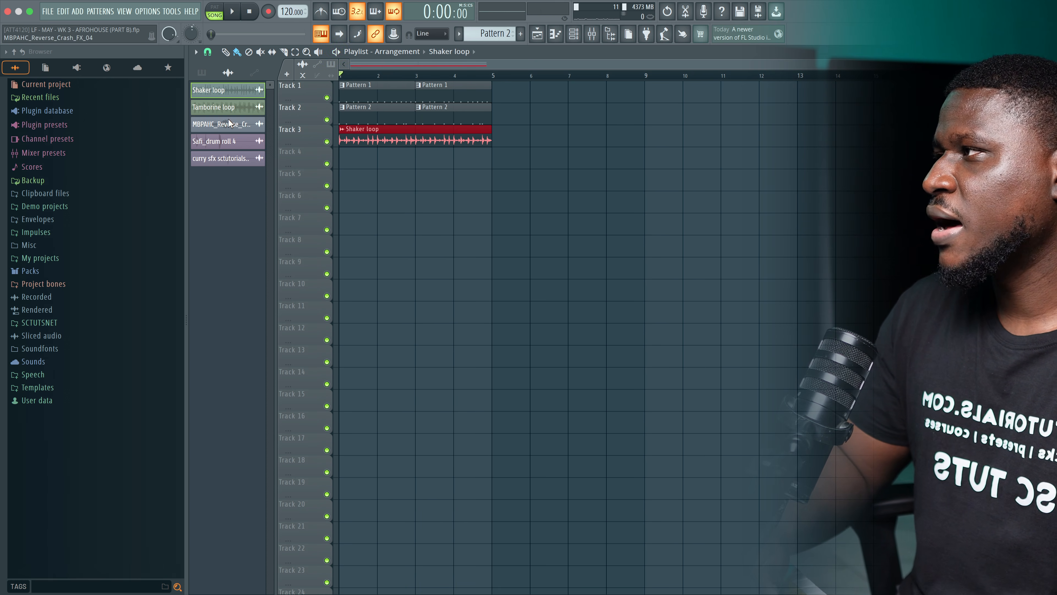
{"action": "left_click_drag", "start_coordinate": [223, 117], "coordinate": [344, 158]}
{"action": "key", "text": "space"}
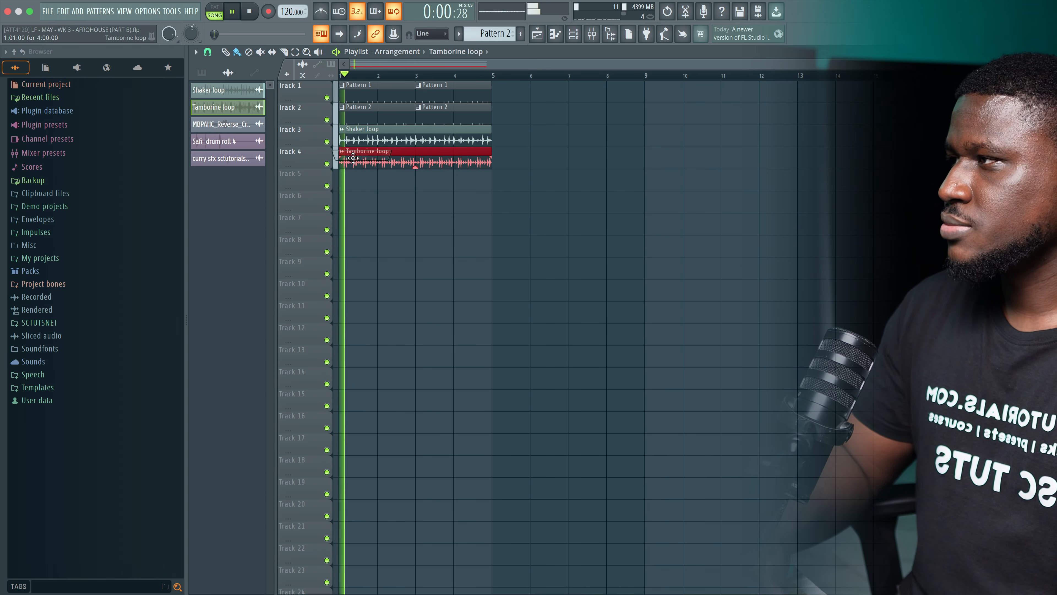
{"action": "right_click", "coordinate": [327, 164]}
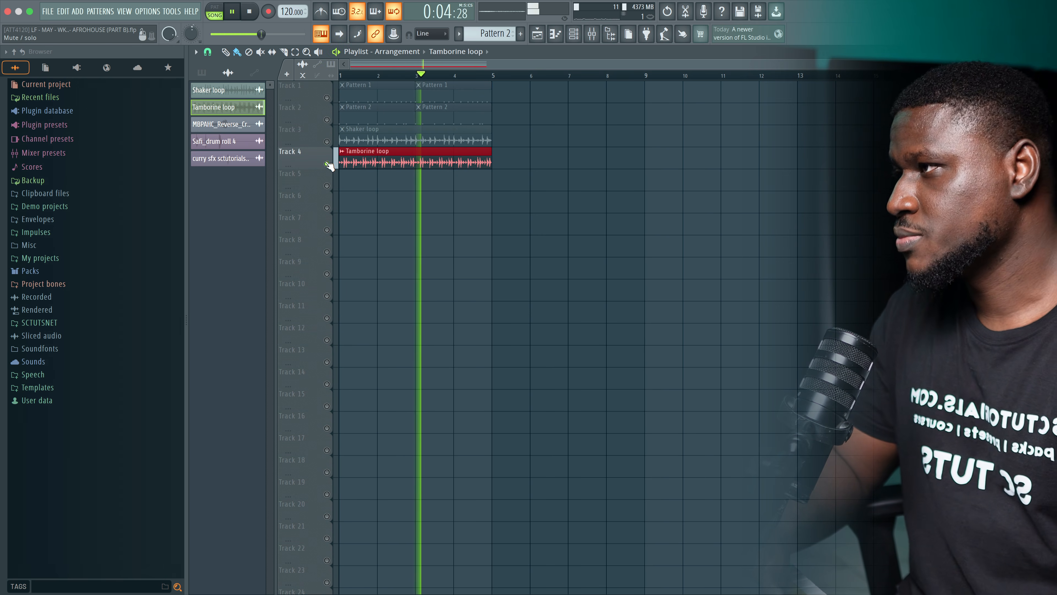
{"action": "key", "text": "space"}
Step: Turn playlist Tracks 1 to 3 back on and play all four tracks together
{"action": "left_click", "coordinate": [327, 120]}
{"action": "left_click", "coordinate": [326, 98]}
{"action": "key", "text": "space"}
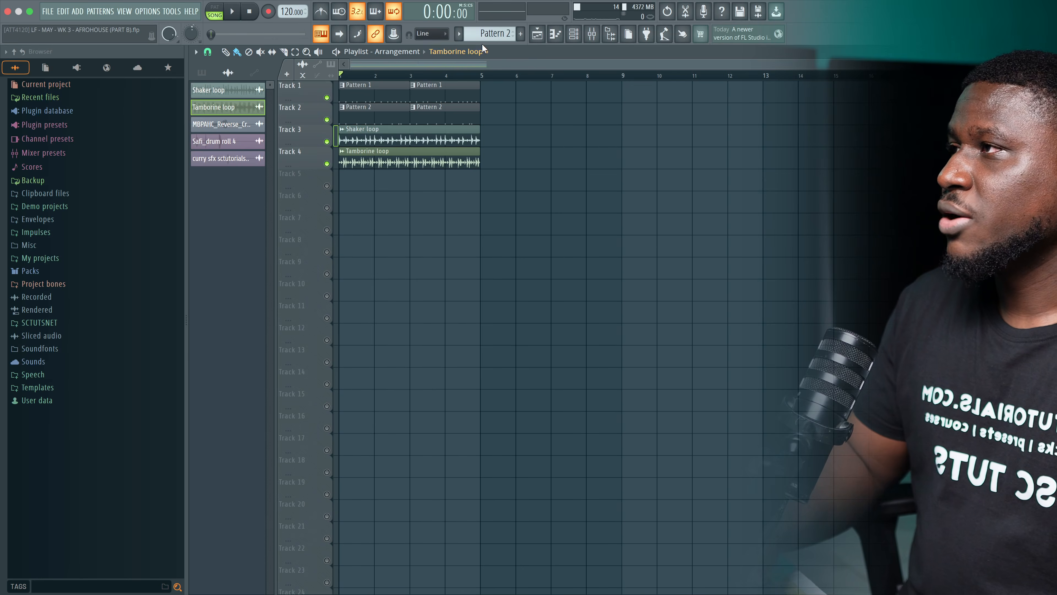
Step: Create Pattern 3 from the first empty pattern and place its clip at the start of Track 5
{"action": "left_click", "coordinate": [486, 35]}
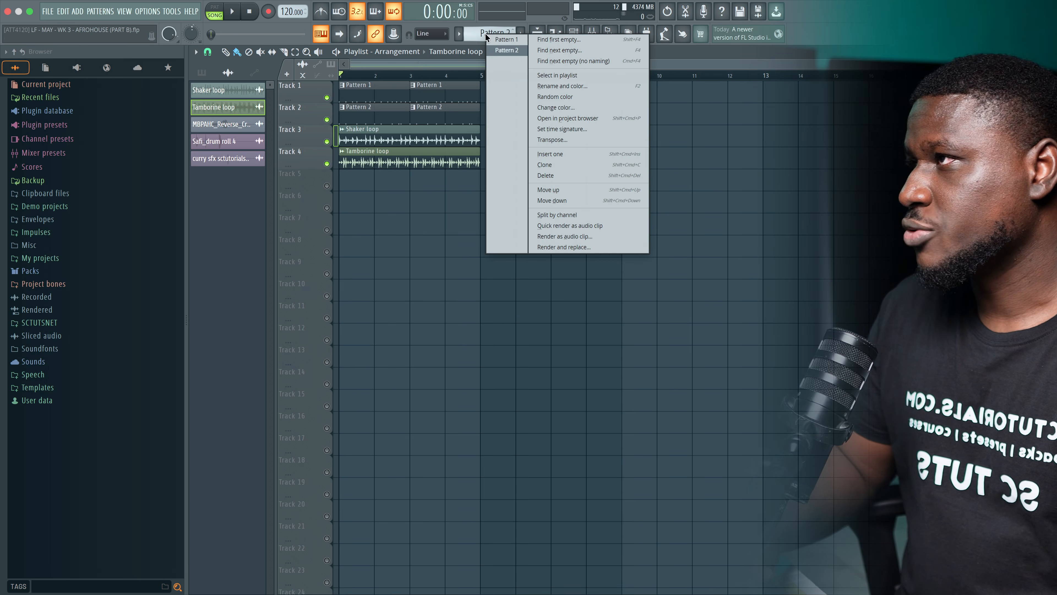
{"action": "left_click", "coordinate": [548, 42]}
{"action": "key", "text": "Return"}
{"action": "left_click", "coordinate": [349, 179]}
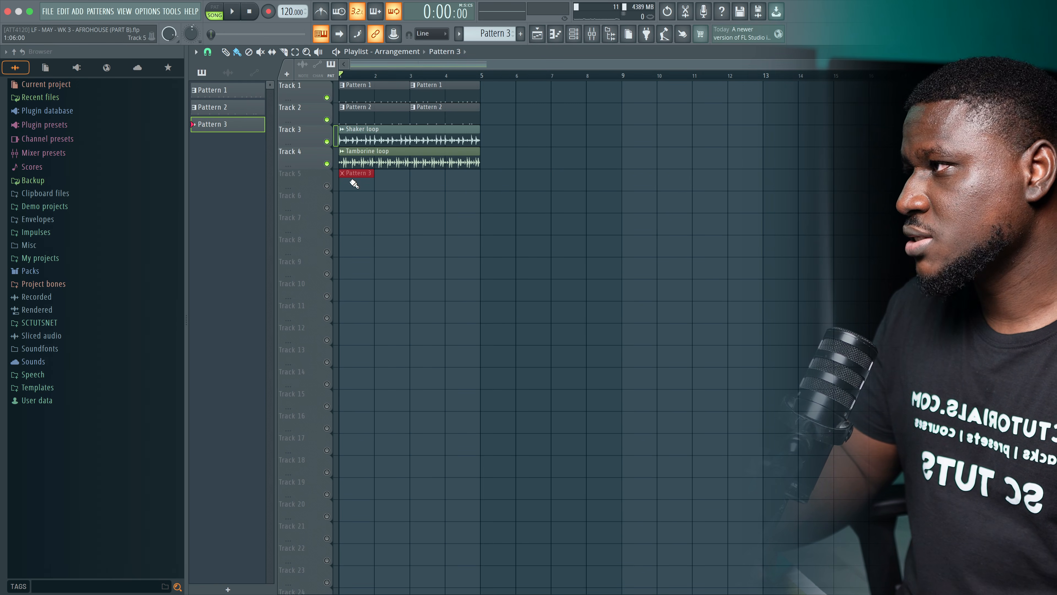
Step: Open the piano roll of the Lounge Lizard EP-4 channel and set its scale to F Major (Ionian)
{"action": "key", "text": "F7"}
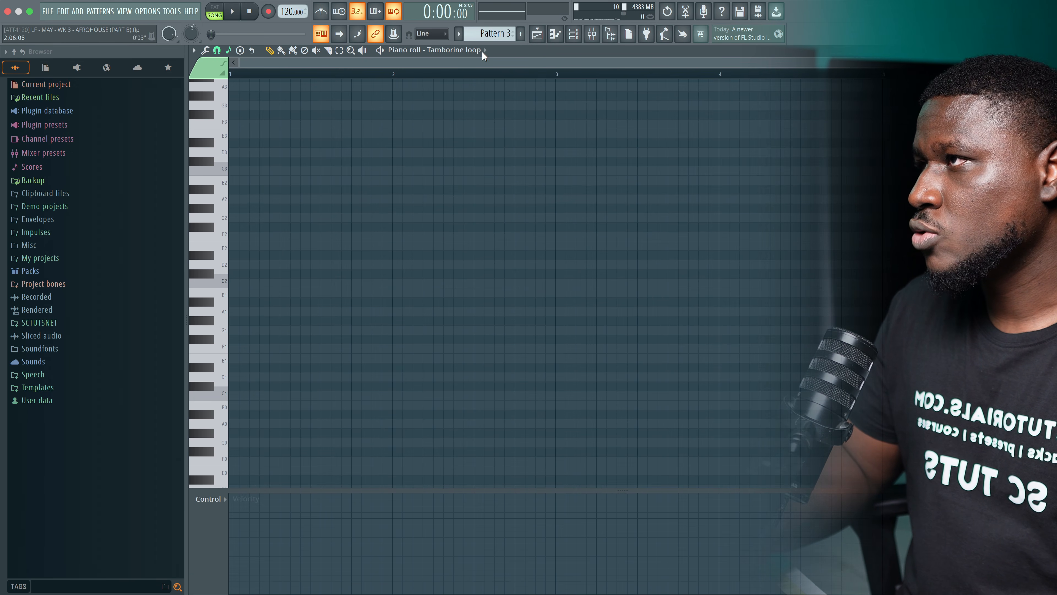
{"action": "left_click", "coordinate": [582, 38]}
{"action": "right_click", "coordinate": [451, 276]}
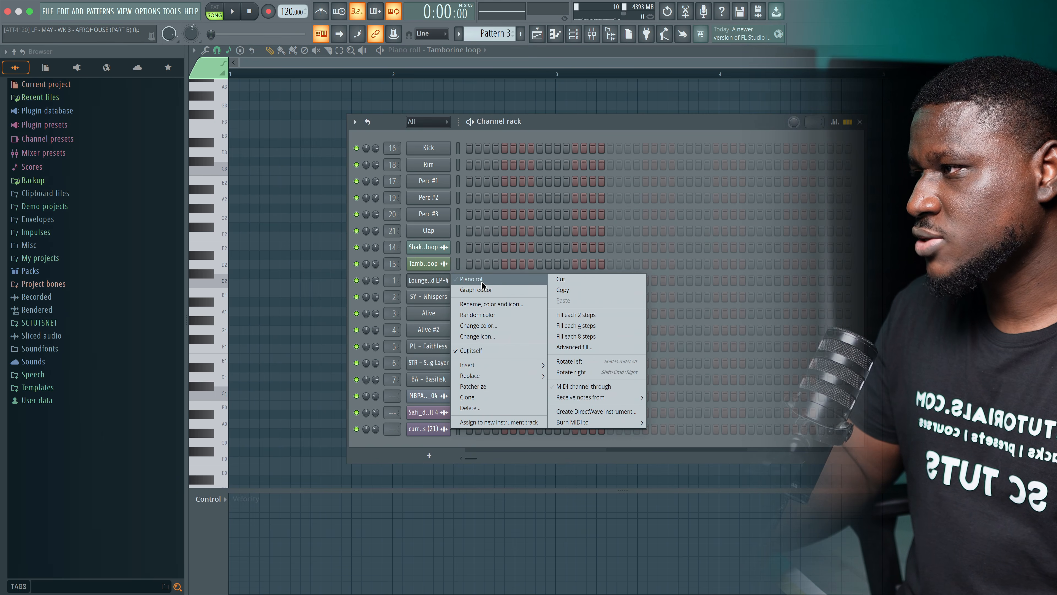
{"action": "left_click", "coordinate": [471, 279]}
{"action": "mouse_move", "coordinate": [223, 261]}
{"action": "left_mouse_down"}
{"action": "mouse_move", "coordinate": [217, 317]}
{"action": "mouse_move", "coordinate": [223, 111]}
{"action": "left_mouse_up"}
{"action": "scroll", "coordinate": [223, 159], "scroll_direction": "up", "scroll_amount": 3}
{"action": "scroll", "coordinate": [223, 161], "scroll_direction": "up", "scroll_amount": 4}
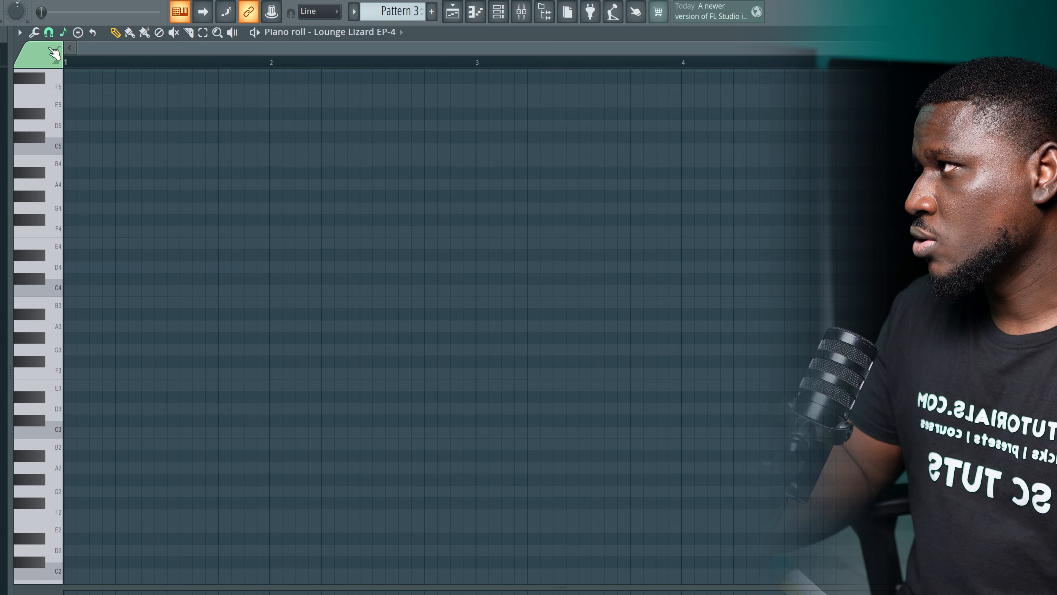
{"action": "left_click", "coordinate": [63, 32]}
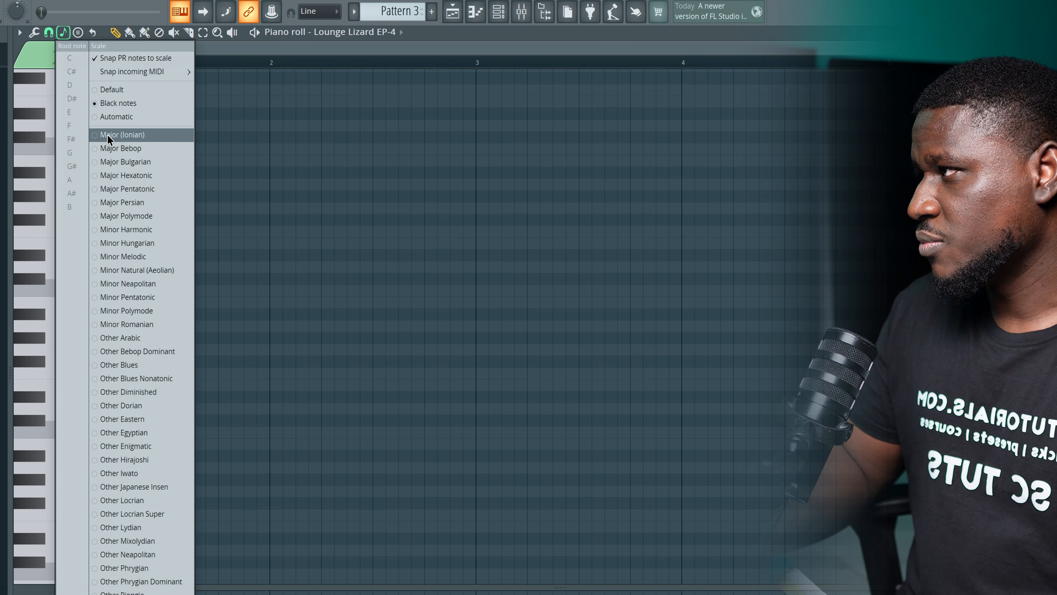
{"action": "left_click", "coordinate": [96, 136]}
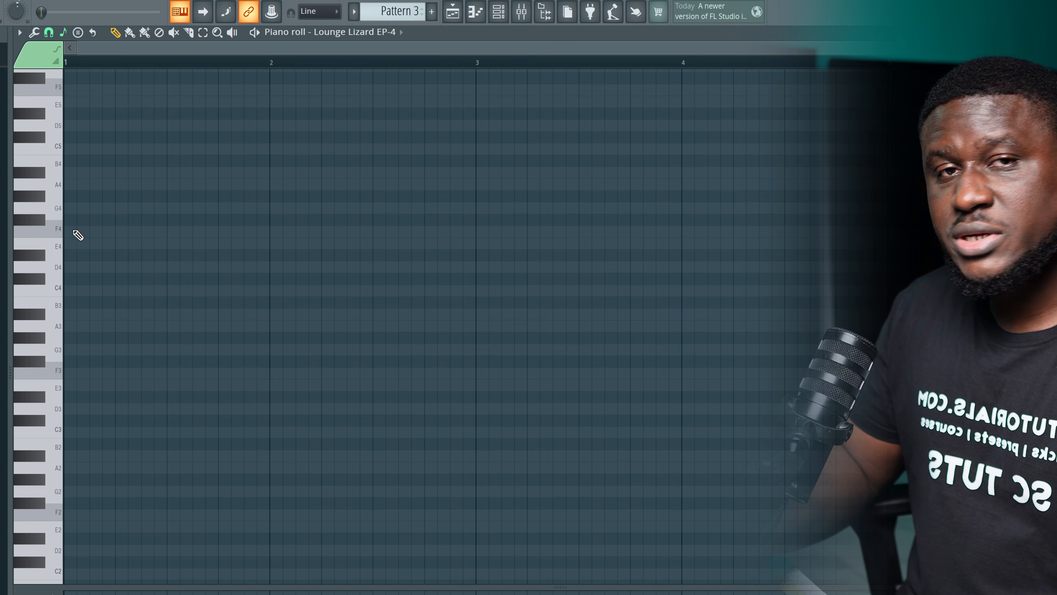
Step: Draw a one-bar chord at bar 1 in Pattern 3 with the notes D4, F4 and A4
{"action": "left_click_drag", "start_coordinate": [77, 232], "coordinate": [9, 229]}
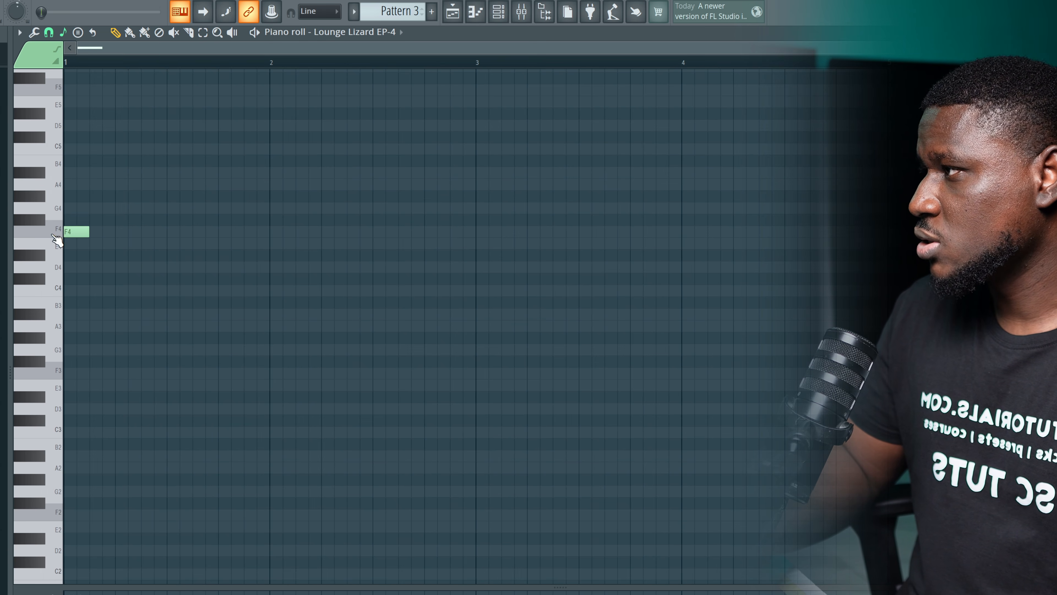
{"action": "right_click", "coordinate": [72, 235]}
{"action": "mouse_move", "coordinate": [78, 271]}
{"action": "left_mouse_down"}
{"action": "mouse_move", "coordinate": [67, 266]}
{"action": "mouse_move", "coordinate": [269, 282]}
{"action": "left_mouse_up"}
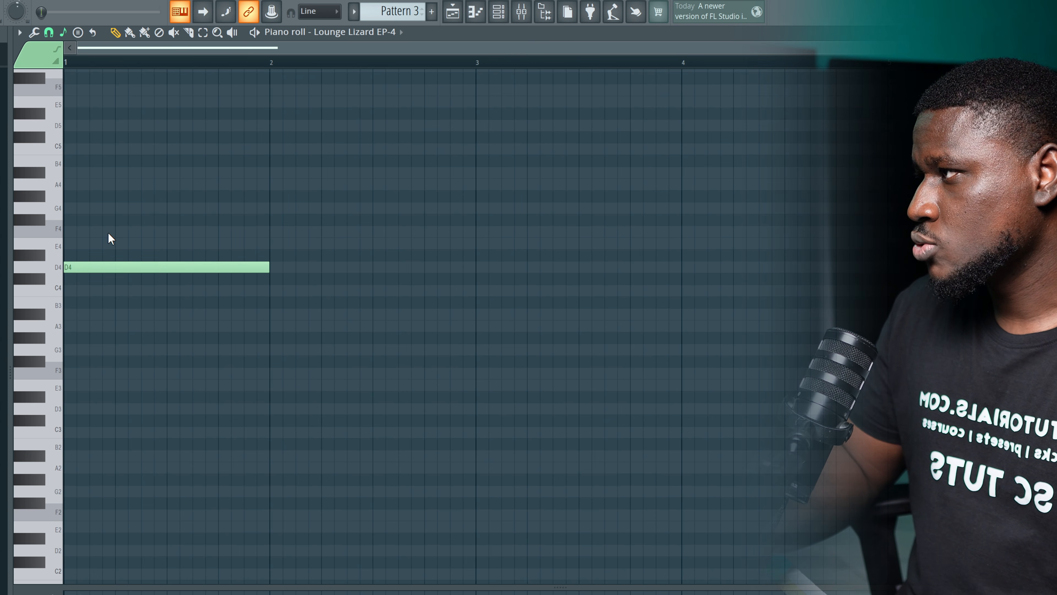
{"action": "left_click_drag", "start_coordinate": [109, 233], "coordinate": [97, 233]}
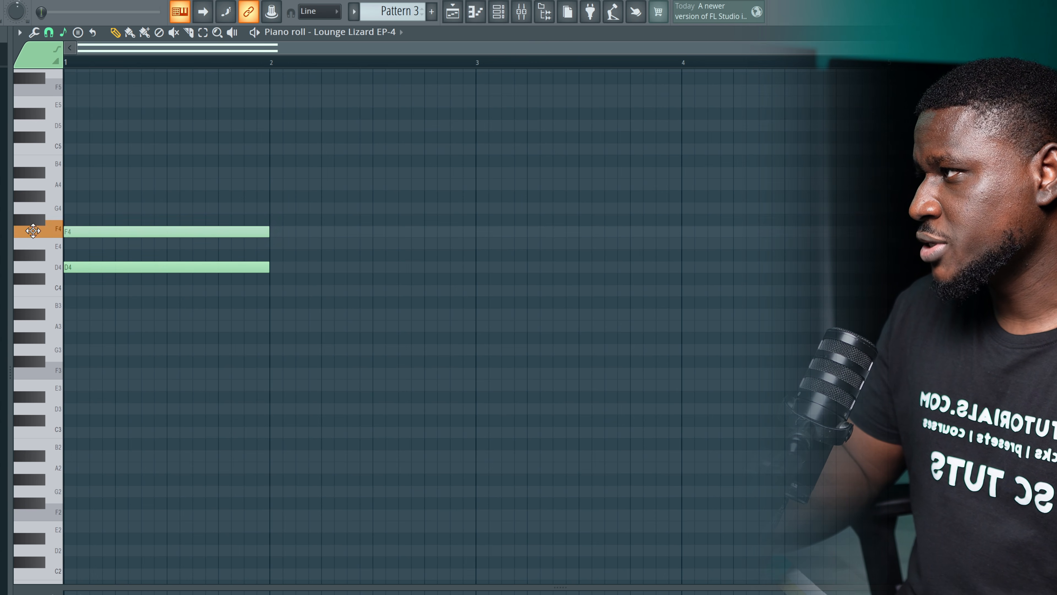
{"action": "left_click", "coordinate": [126, 188]}
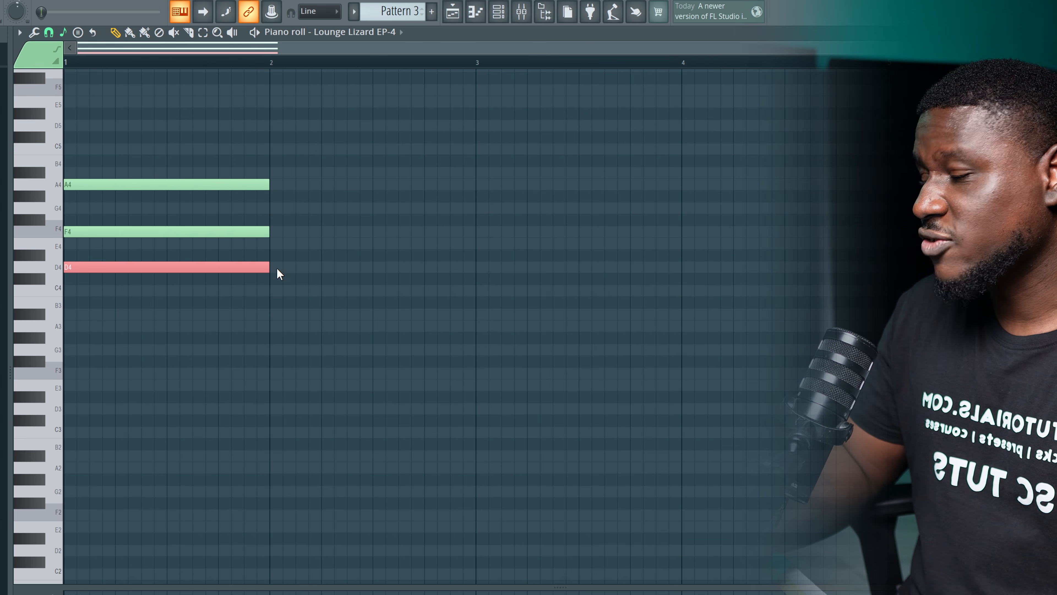
{"action": "left_click", "coordinate": [254, 247], "text": "ctrl"}
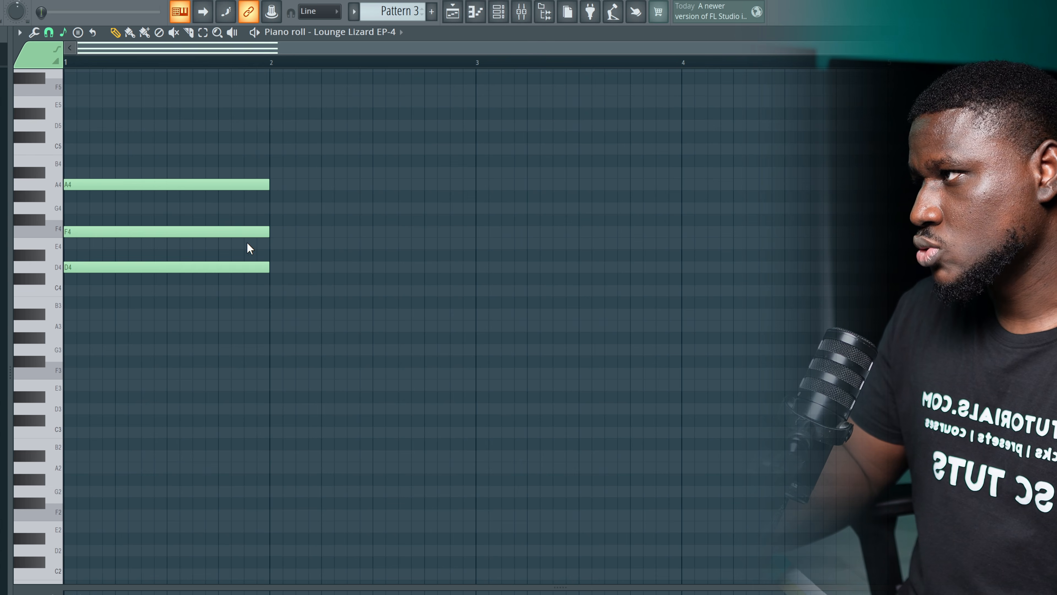
{"action": "left_click", "coordinate": [243, 216], "text": "ctrl"}
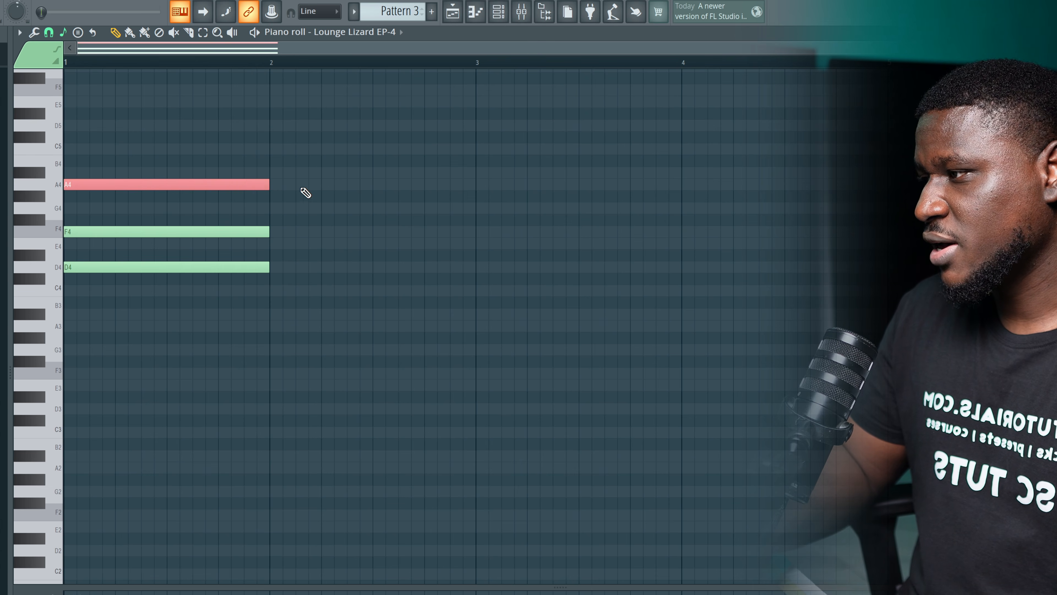
{"action": "left_click", "coordinate": [372, 223], "text": "ctrl"}
Step: Lower the velocity of the three chord notes and play the chord with the drums
{"action": "key", "text": "space"}
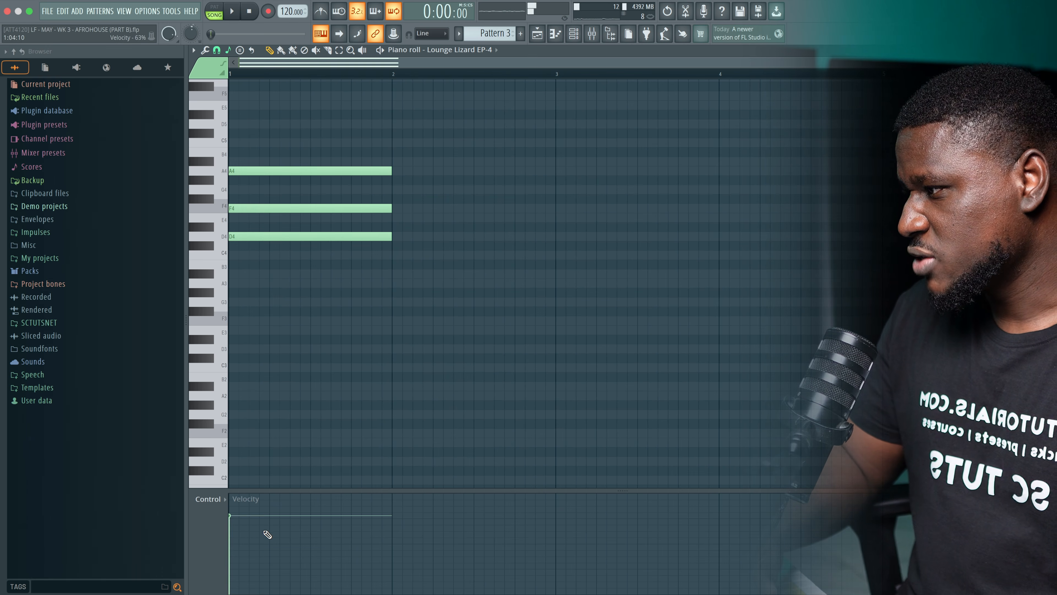
{"action": "left_click_drag", "start_coordinate": [250, 527], "coordinate": [248, 537]}
{"action": "key", "text": "space"}
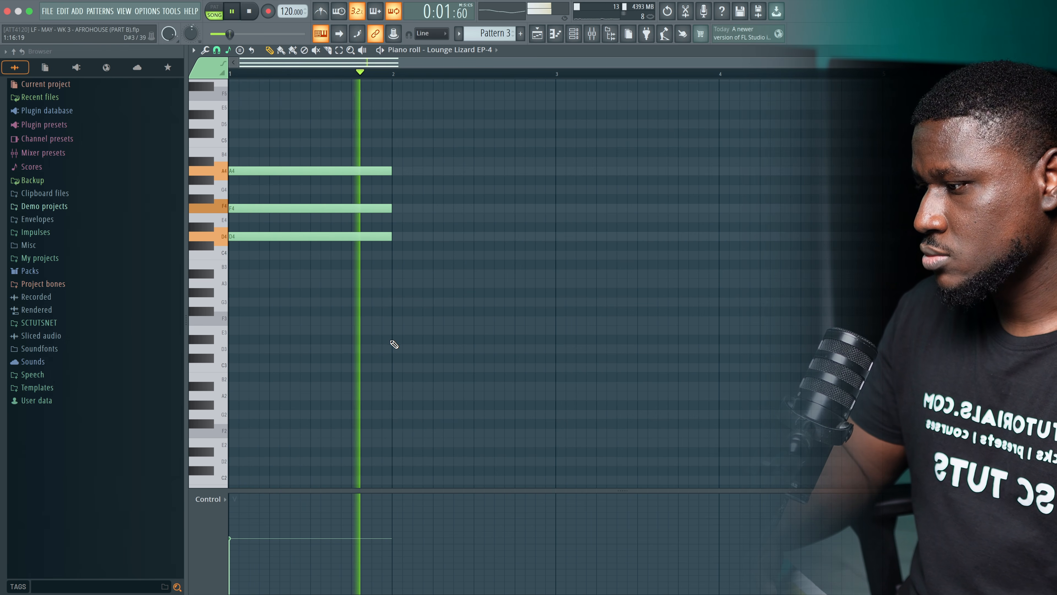
{"action": "key", "text": "space"}
Step: Lengthen the three notes of the first chord to two bars and play the result
{"action": "left_click_drag", "start_coordinate": [362, 130], "coordinate": [557, 237]}
{"action": "key", "text": "space"}
{"action": "scroll", "coordinate": [528, 272], "scroll_direction": "down", "scroll_amount": 1}
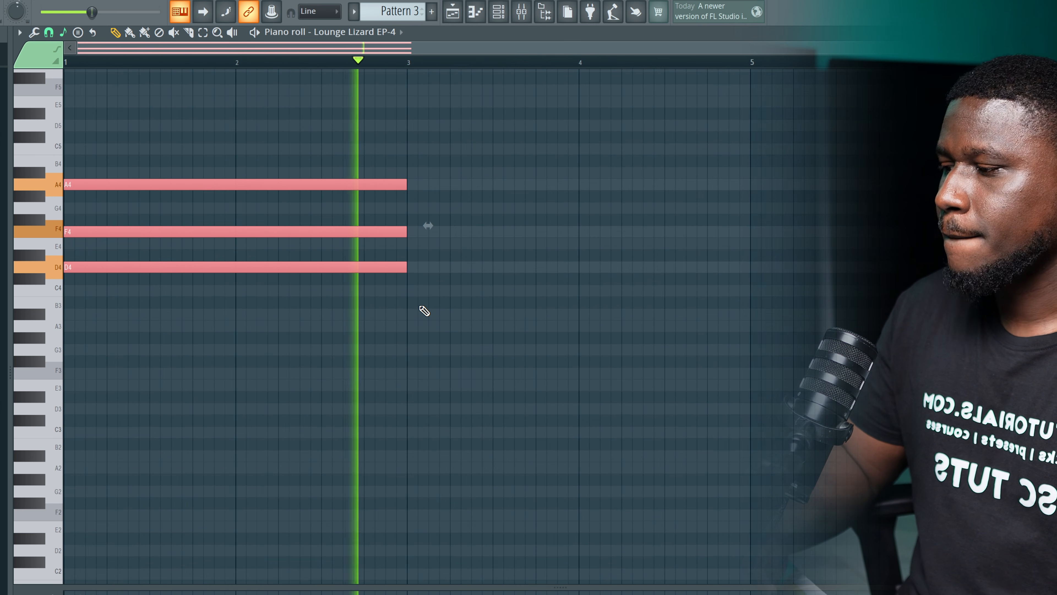
{"action": "key", "text": "space"}
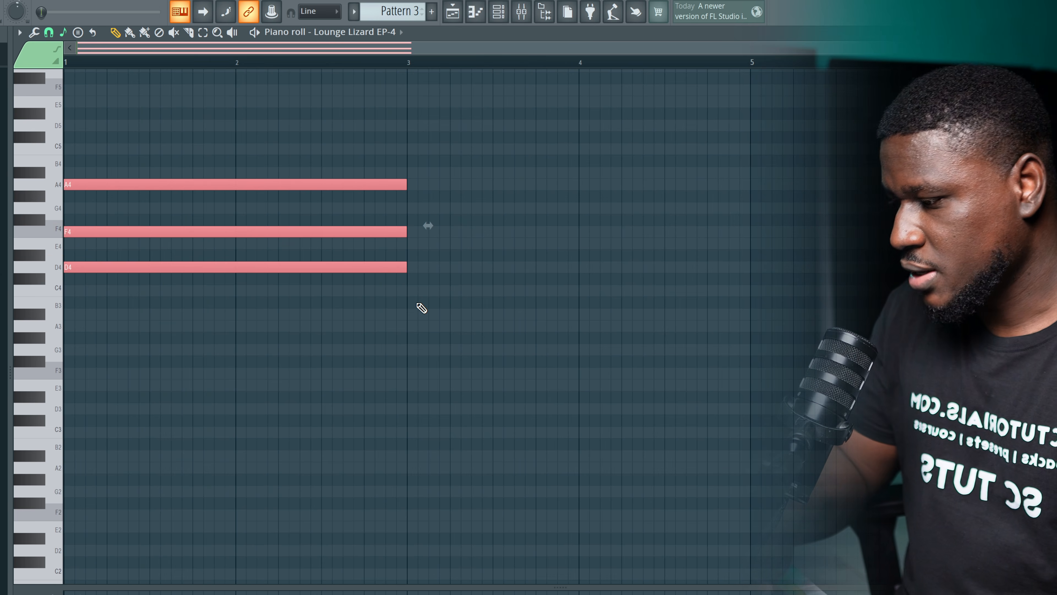
Step: Duplicate the chord to bar 3, move the copy to A#3, D4 and F4, and play both chords
{"action": "key", "text": "ctrl+b"}
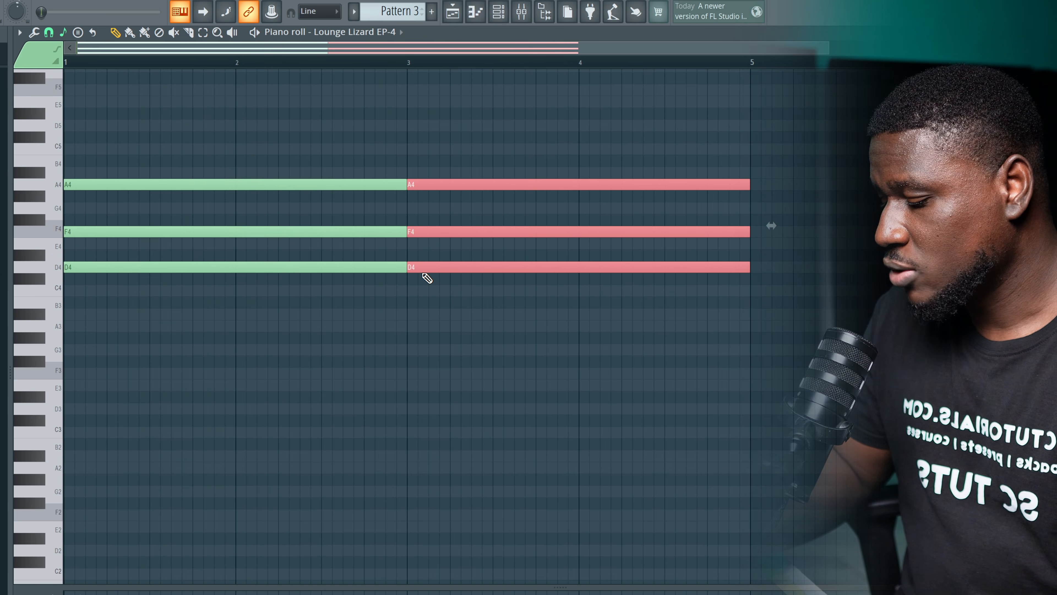
{"action": "key", "text": "shift+Up"}
{"action": "key", "text": "shift+Up"}
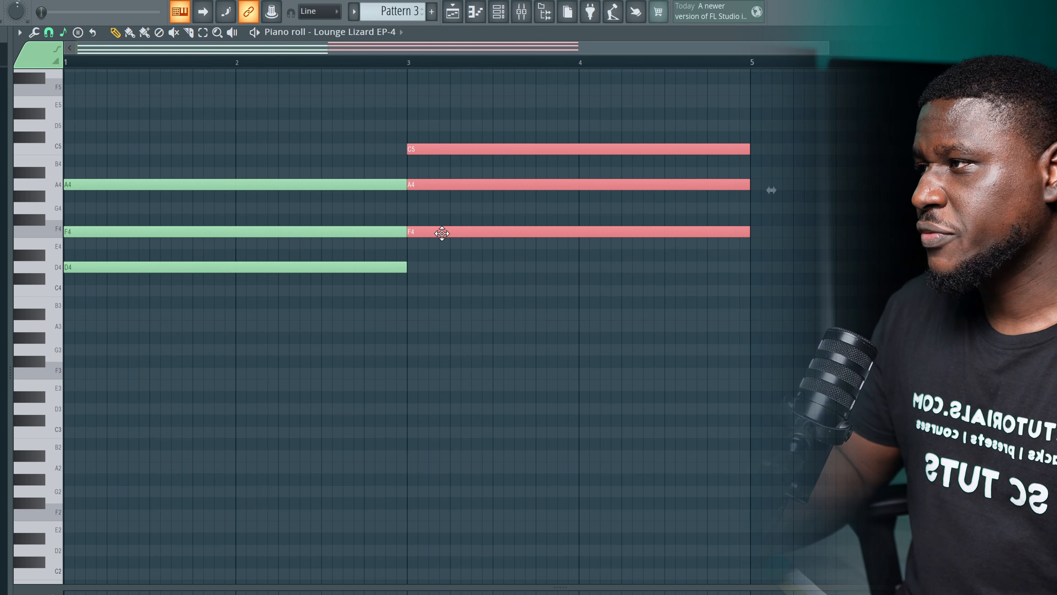
{"action": "left_click_drag", "start_coordinate": [442, 233], "coordinate": [439, 253]}
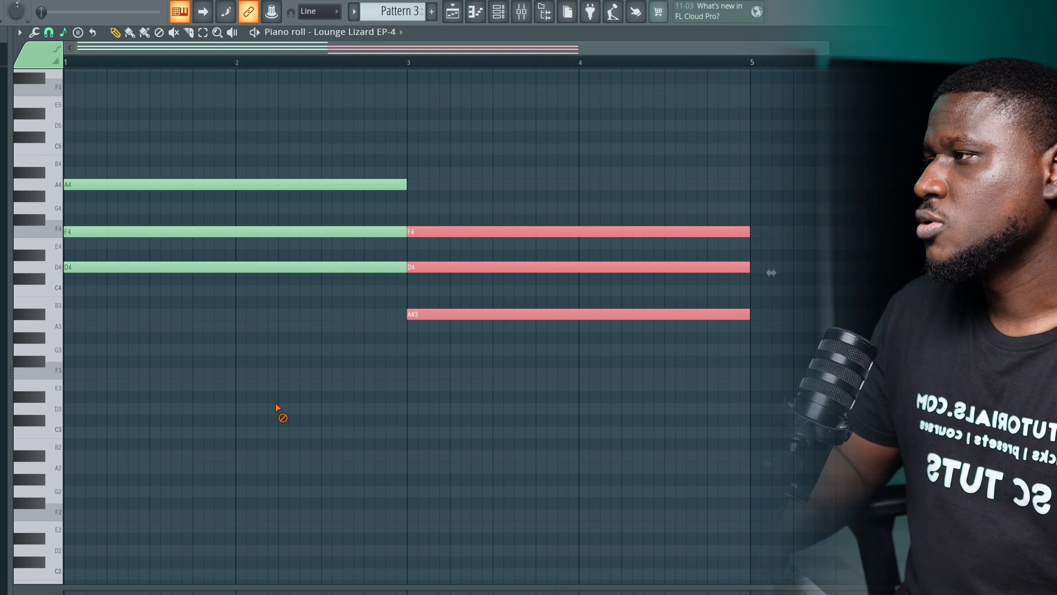
{"action": "left_click", "coordinate": [279, 410], "text": "ctrl"}
{"action": "key", "text": "space"}
{"action": "scroll", "coordinate": [306, 405], "scroll_direction": "down", "scroll_amount": 1}
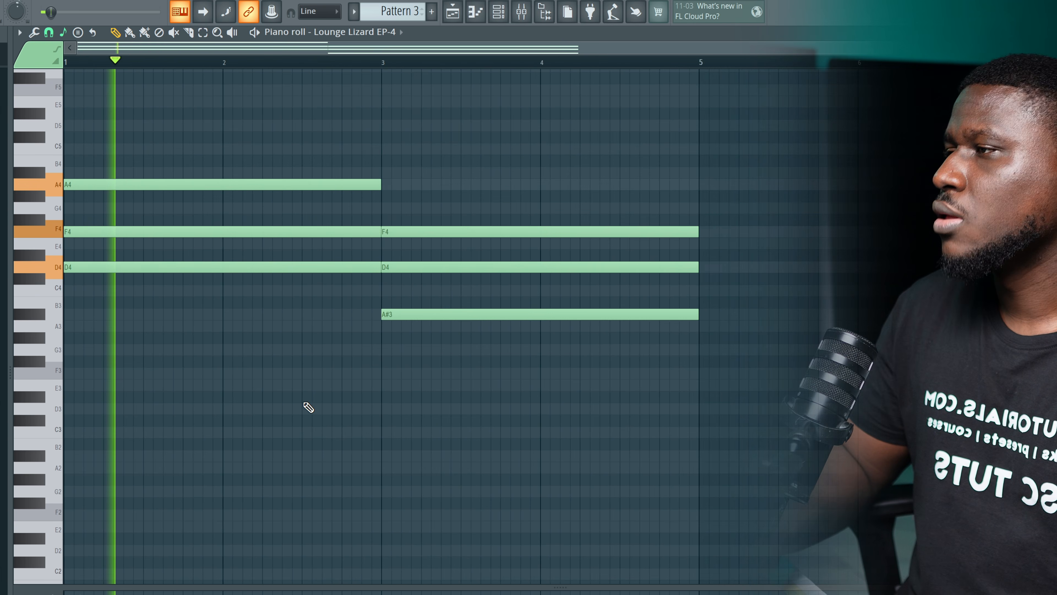
{"action": "scroll", "coordinate": [308, 407], "scroll_direction": "down", "scroll_amount": 1}
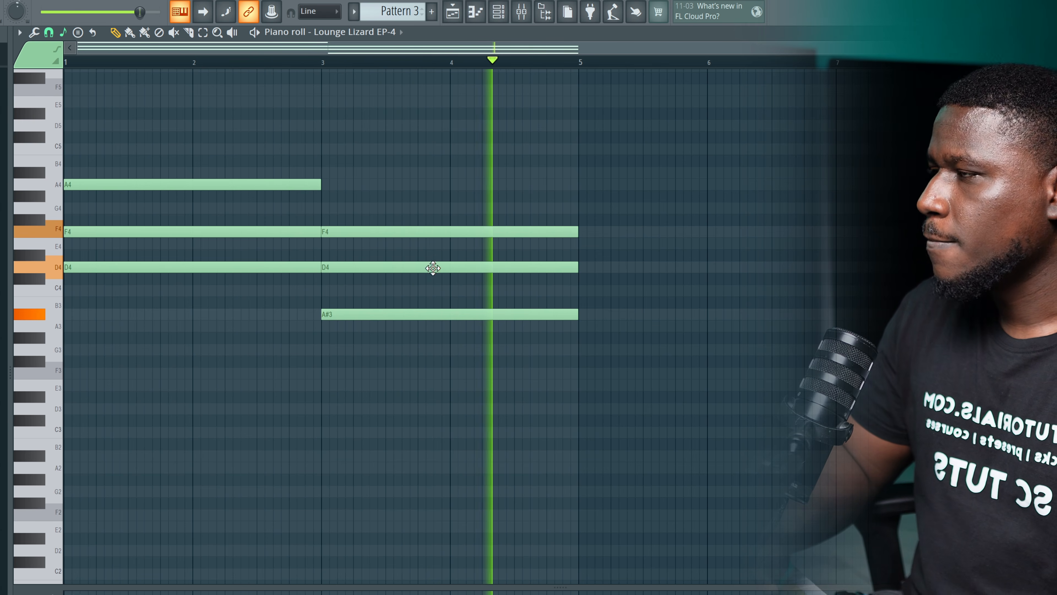
{"action": "key", "text": "space"}
Step: Duplicate both chords so they repeat from bar 5, and duplicate the four-bar section of clips in the playlist
{"action": "left_click_drag", "start_coordinate": [472, 133], "coordinate": [232, 383]}
{"action": "key", "text": "ctrl+b"}
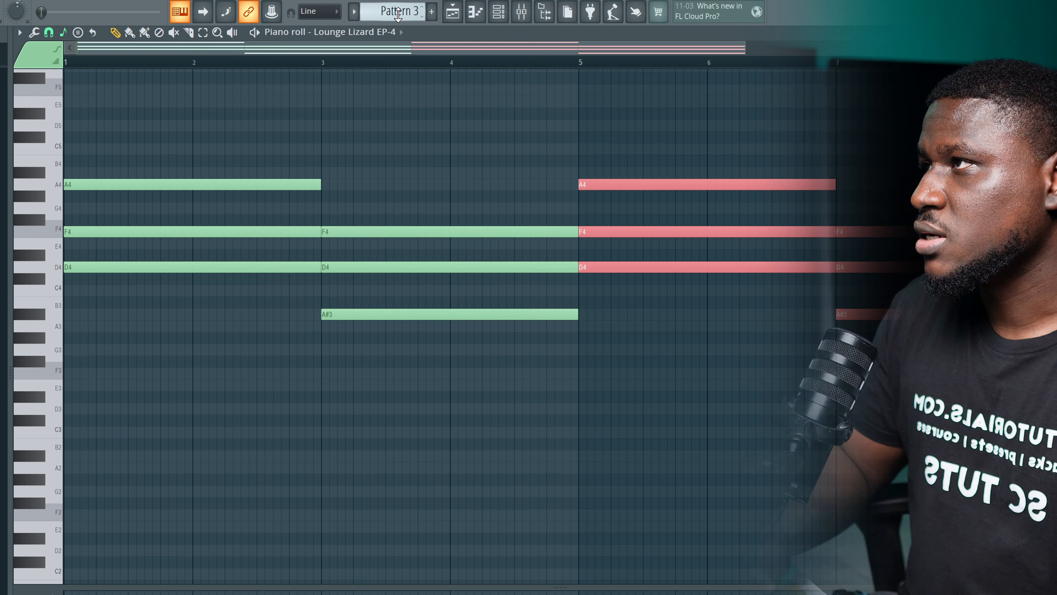
{"action": "left_click", "coordinate": [454, 13]}
{"action": "left_click_drag", "start_coordinate": [393, 180], "coordinate": [227, 90]}
{"action": "key", "text": "ctrl+b"}
{"action": "key", "text": "F7"}
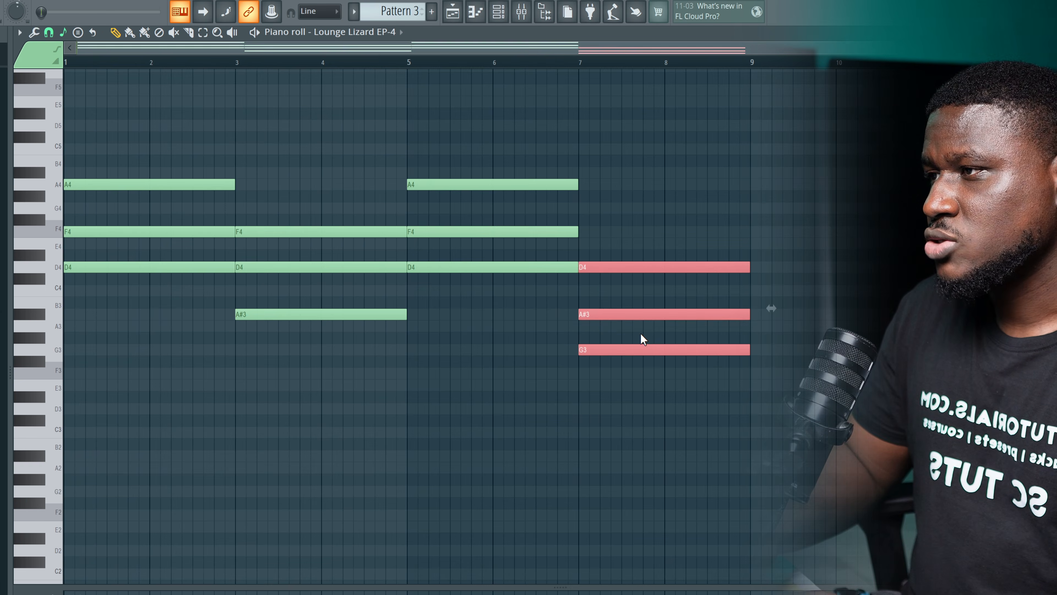
Step: Move the chord at bar 7 down to G3, A#3 and D4 and play from bar 5
{"action": "key", "text": "shift+Down"}
{"action": "key", "text": "shift+Down"}
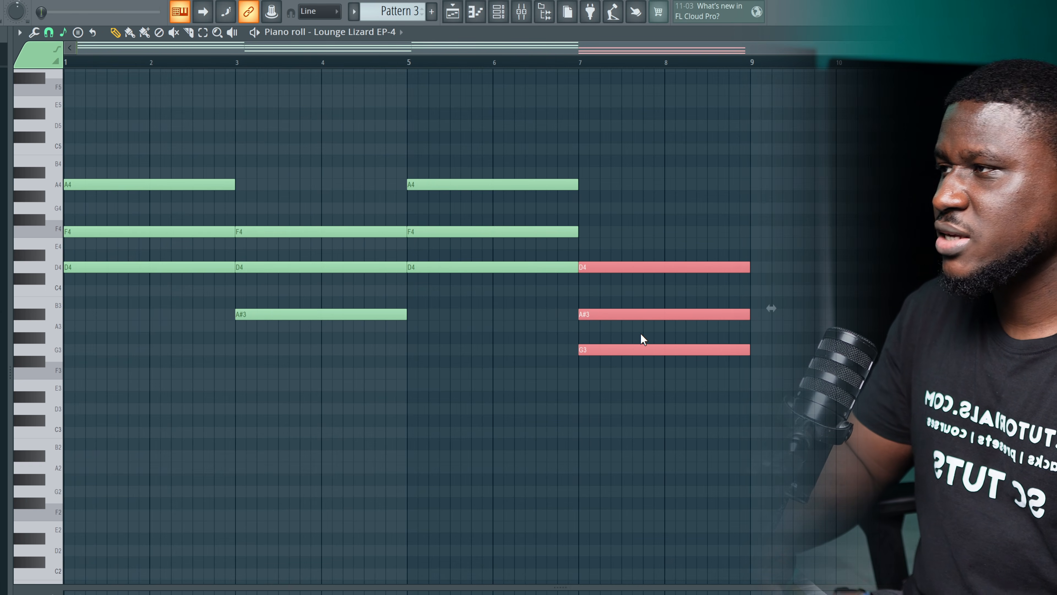
{"action": "left_click", "coordinate": [410, 61]}
{"action": "key", "text": "space"}
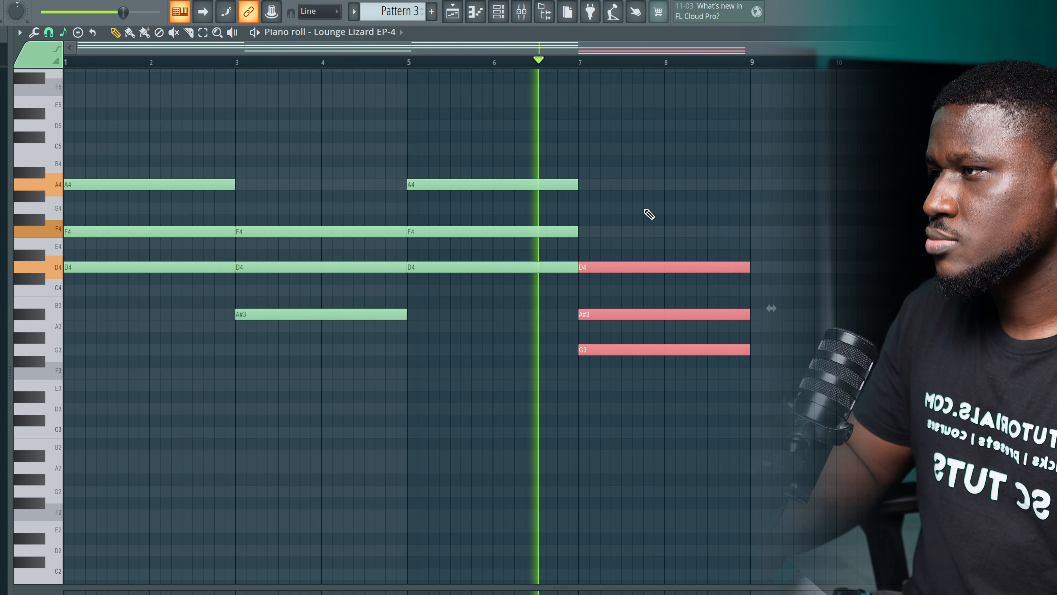
Step: Shorten the chord at bar 7 to one bar and duplicate it at bar 8
{"action": "left_click", "coordinate": [658, 212], "text": "ctrl"}
{"action": "left_click_drag", "start_coordinate": [662, 217], "coordinate": [695, 395]}
{"action": "key", "text": "space"}
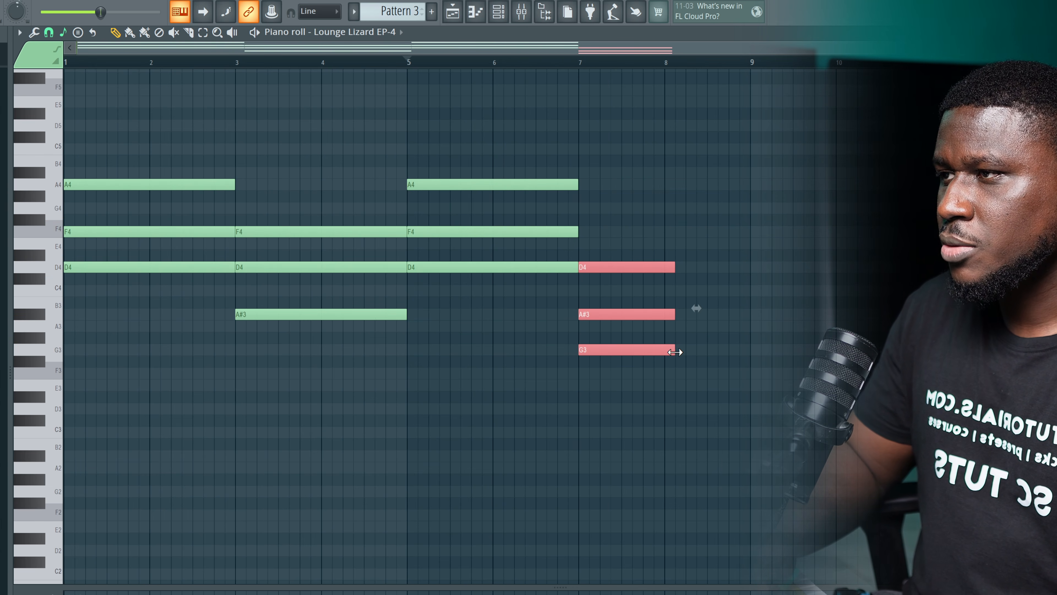
{"action": "key", "text": "ctrl+b"}
Step: Raise the chord progression by an octave and set the bar 8 chord to A4, C5 and E5, checking the ending in playback
{"action": "key", "text": "shift+Up"}
{"action": "key", "text": "shift+Up"}
{"action": "key", "text": "shift+Down"}
{"action": "key", "text": "shift+Down"}
{"action": "key", "text": "shift+Down"}
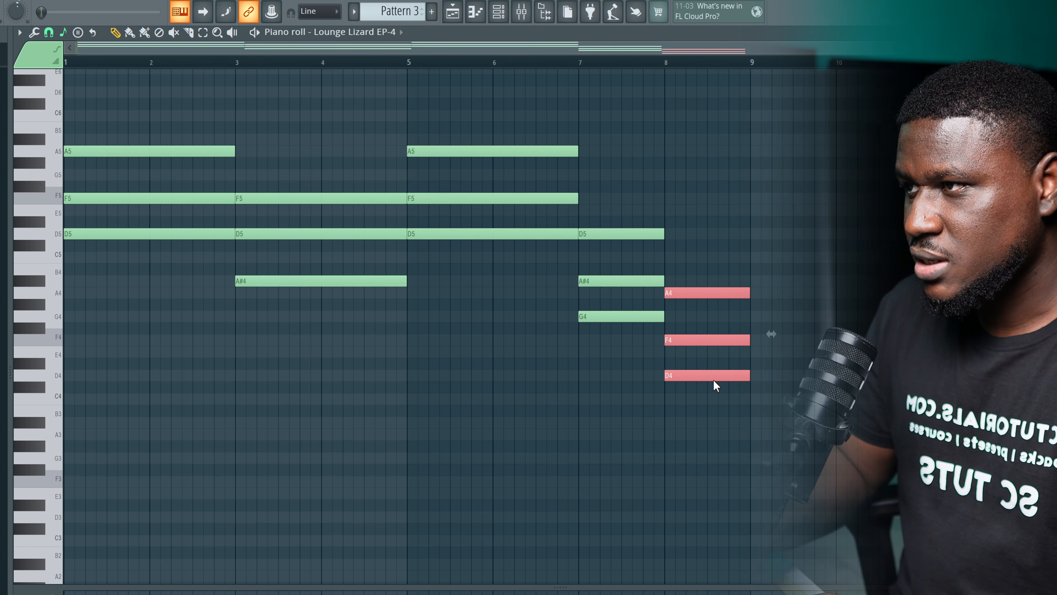
{"action": "key", "text": "shift+Up"}
{"action": "key", "text": "shift+Up"}
{"action": "key", "text": "shift+Up"}
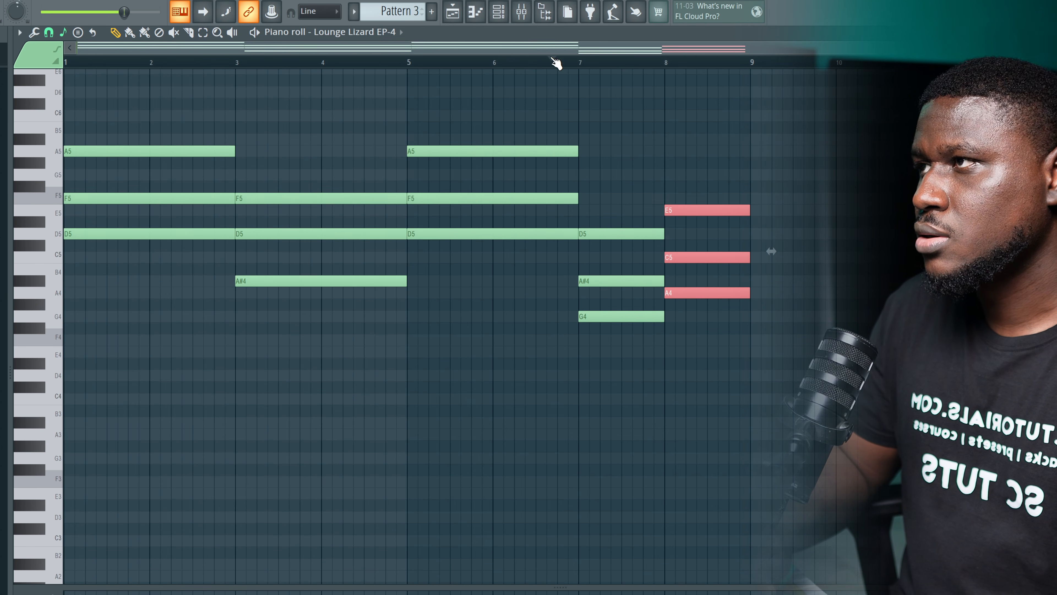
{"action": "left_click", "coordinate": [557, 62]}
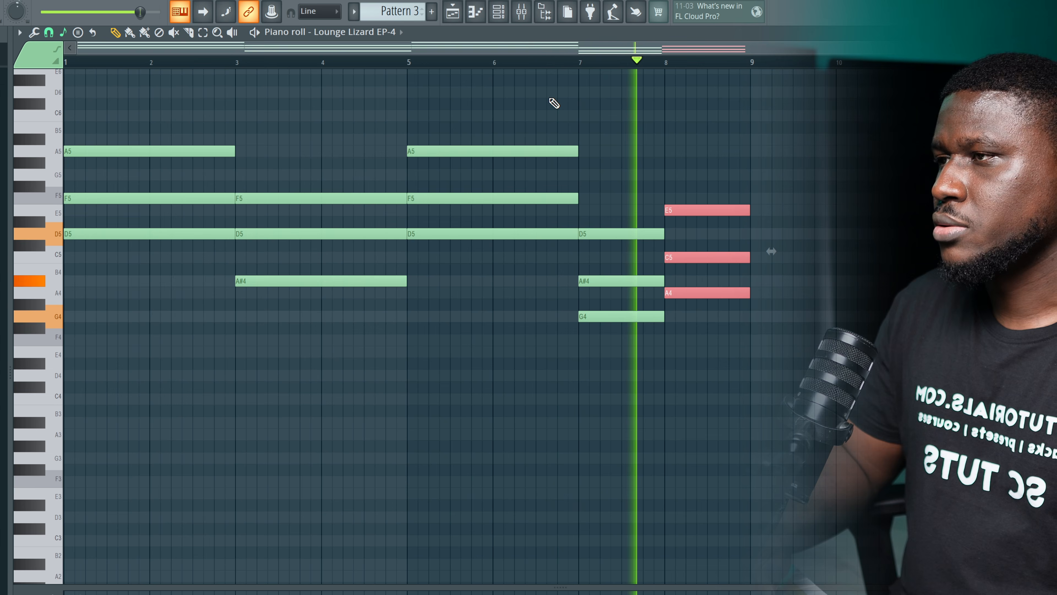
{"action": "key", "text": "space"}
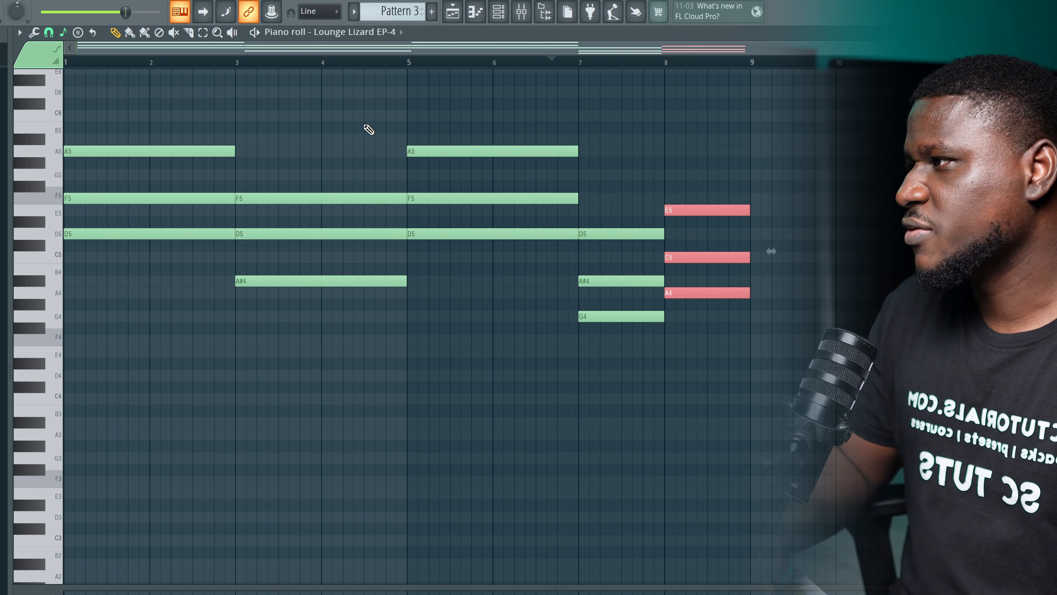
Step: Shorten the opening D5, F5 and A5 chord to one and a half bars
{"action": "key", "text": "ctrl+d"}
{"action": "left_click_drag", "start_coordinate": [152, 99], "coordinate": [188, 299]}
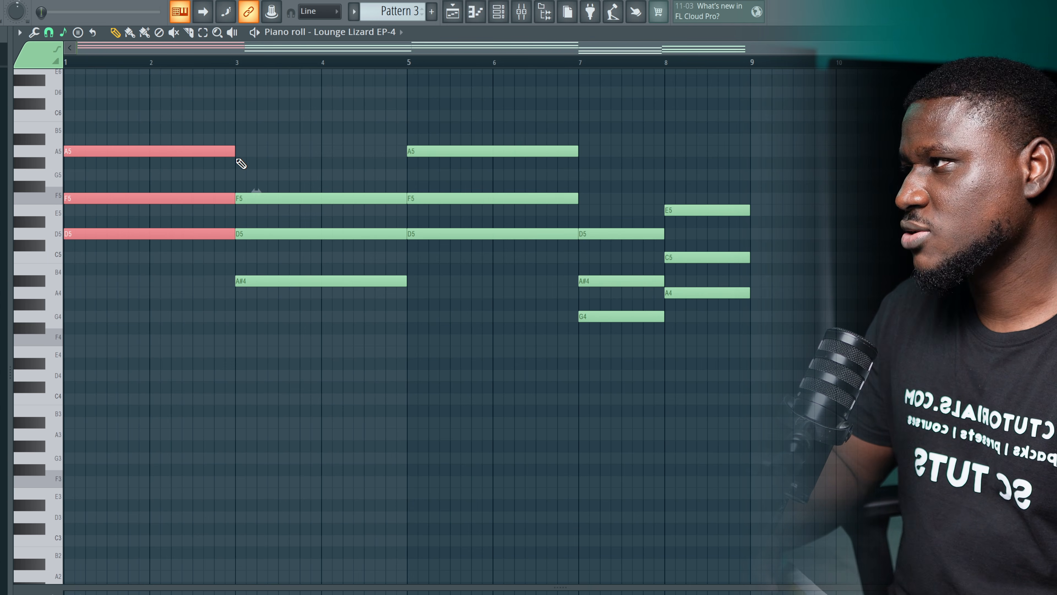
{"action": "key", "text": "ctrl+d"}
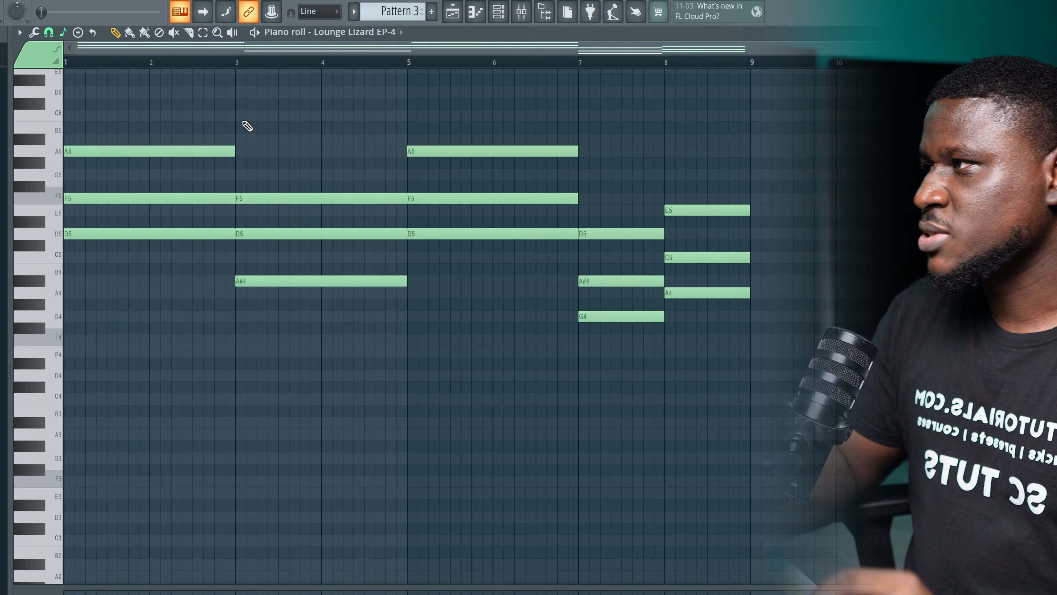
{"action": "left_click_drag", "start_coordinate": [215, 109], "coordinate": [185, 260]}
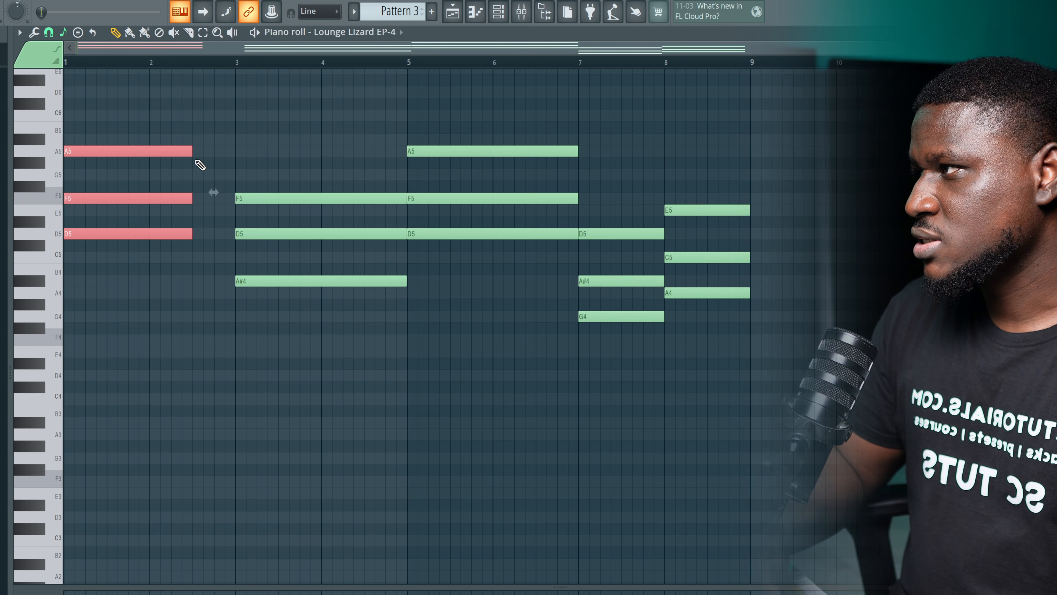
{"action": "left_click", "coordinate": [150, 118]}
Step: Duplicate the opening chord into the half bar before bar 3, move the copy down to C5, E5 and G5, and play it
{"action": "left_click_drag", "start_coordinate": [150, 99], "coordinate": [221, 235]}
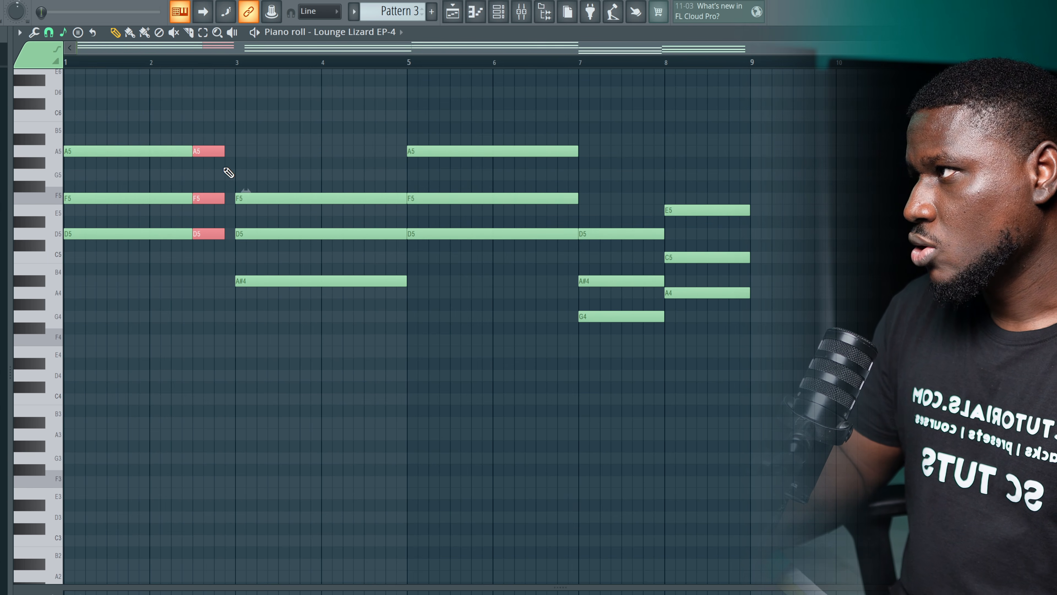
{"action": "key", "text": "ctrl+z"}
{"action": "key", "text": "ctrl+b"}
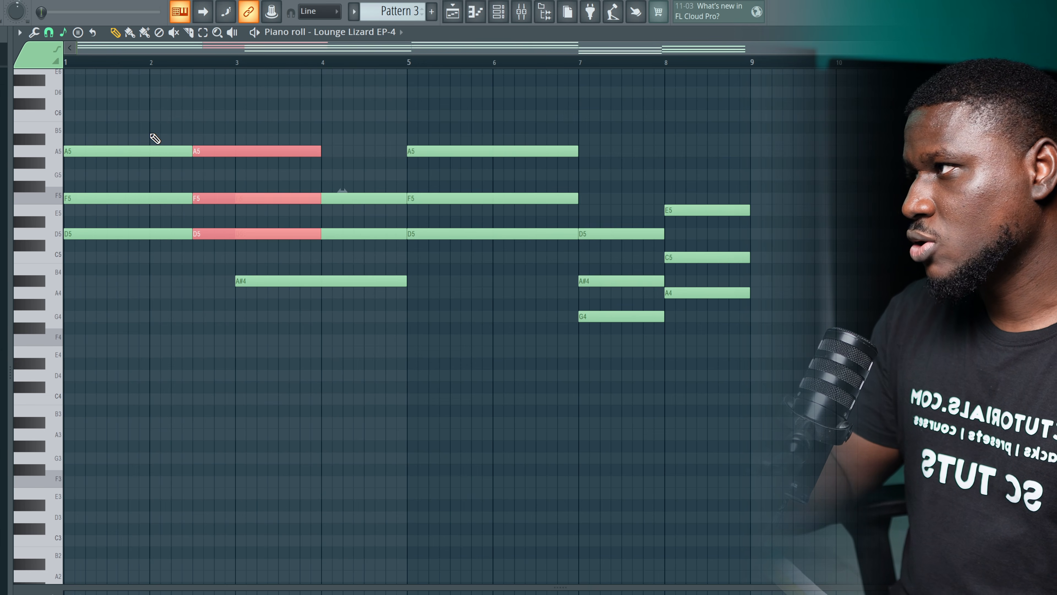
{"action": "left_click_drag", "start_coordinate": [315, 150], "coordinate": [224, 165]}
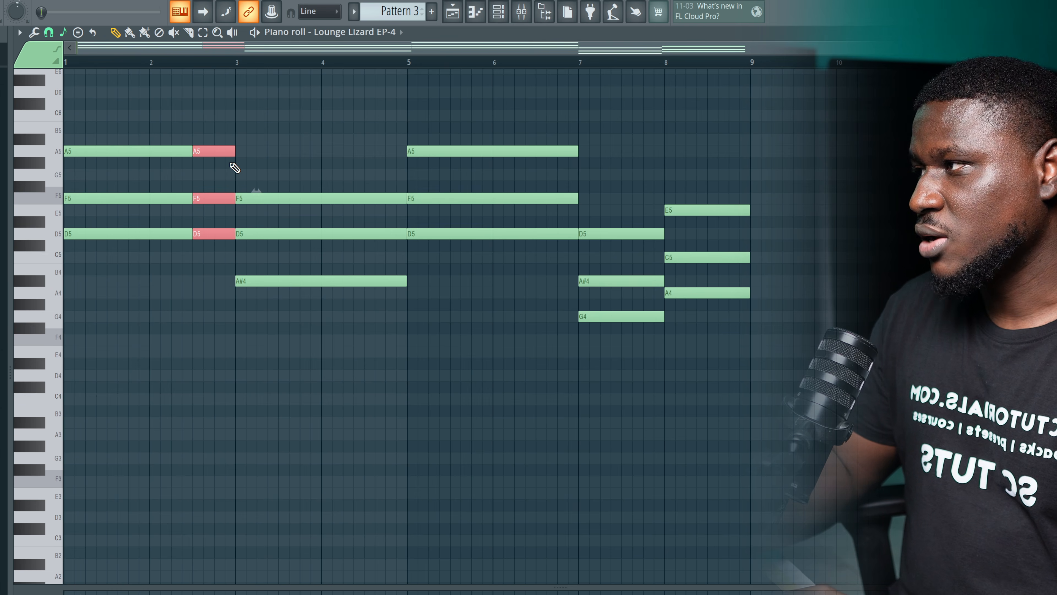
{"action": "key", "text": "Down"}
{"action": "key", "text": "space"}
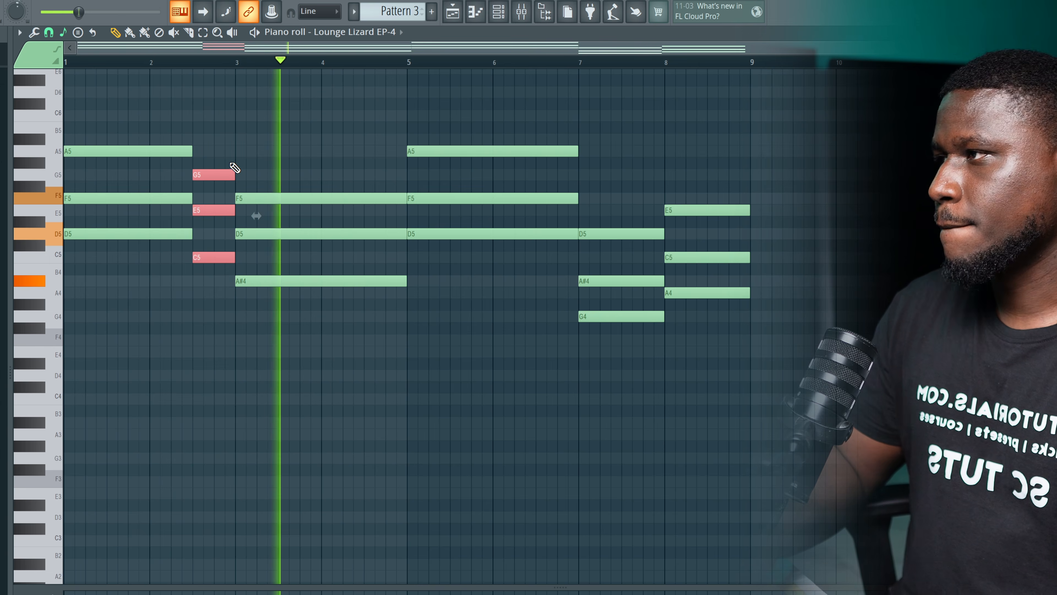
Step: Shorten the chords at bars 3 and 5 to one and a half bars, filling each remaining half bar with C5, E5 and G5
{"action": "left_click_drag", "start_coordinate": [339, 170], "coordinate": [362, 339]}
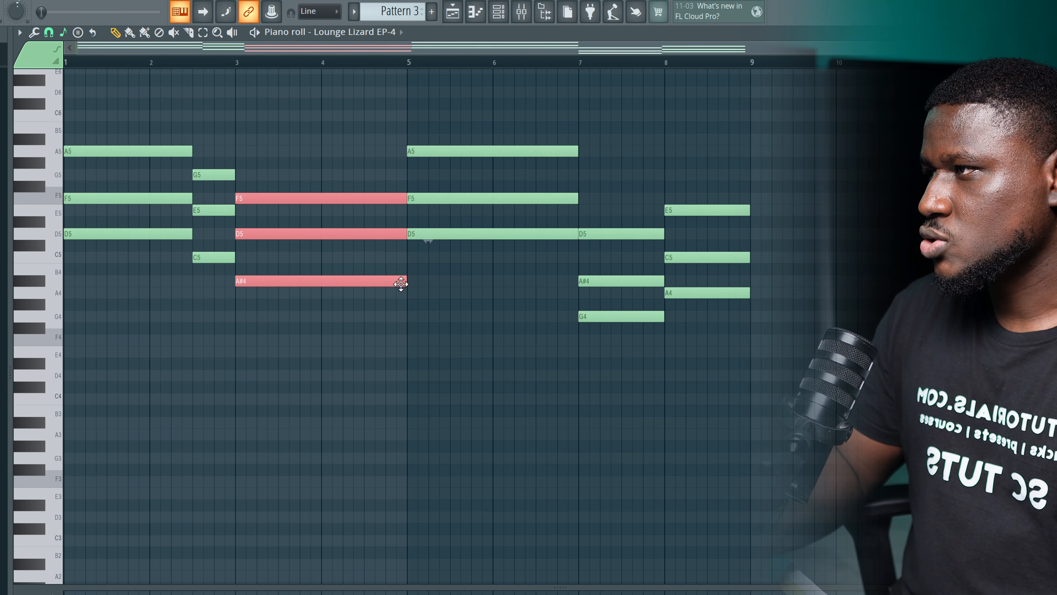
{"action": "key", "text": "space"}
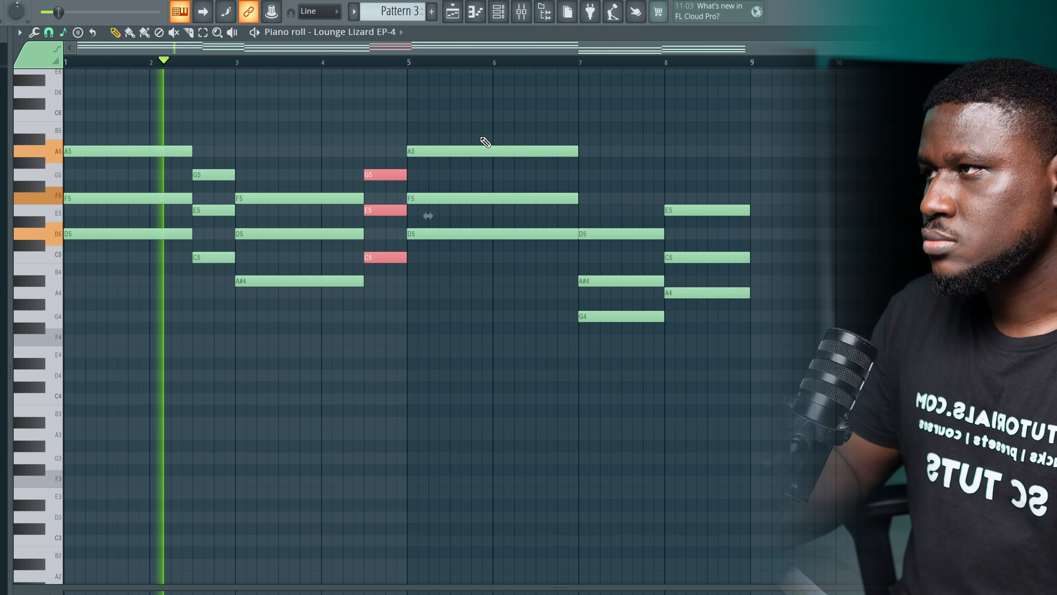
{"action": "left_click_drag", "start_coordinate": [494, 109], "coordinate": [538, 250]}
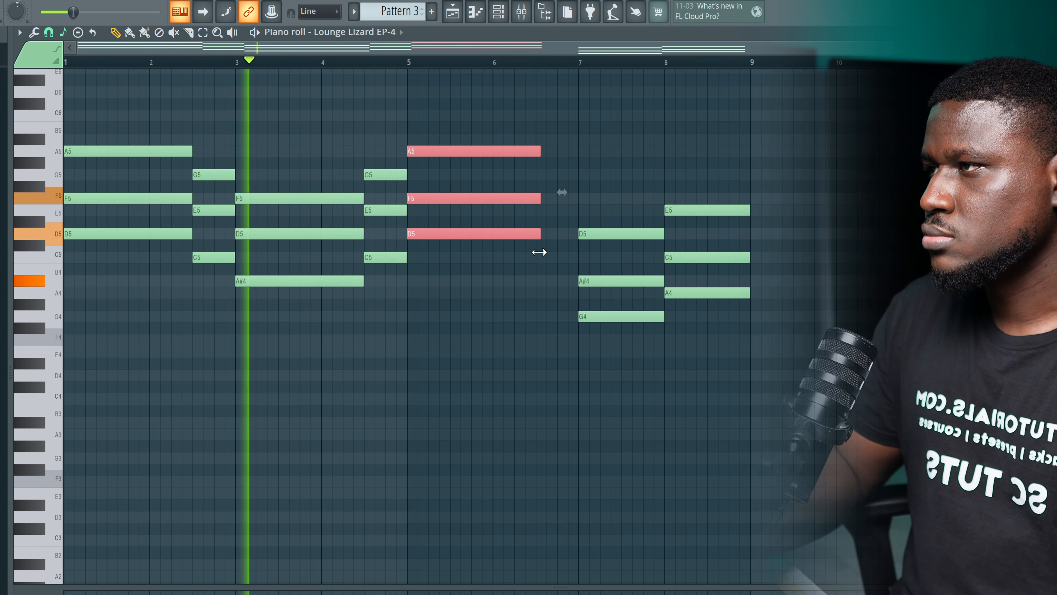
{"action": "key", "text": "ctrl+b"}
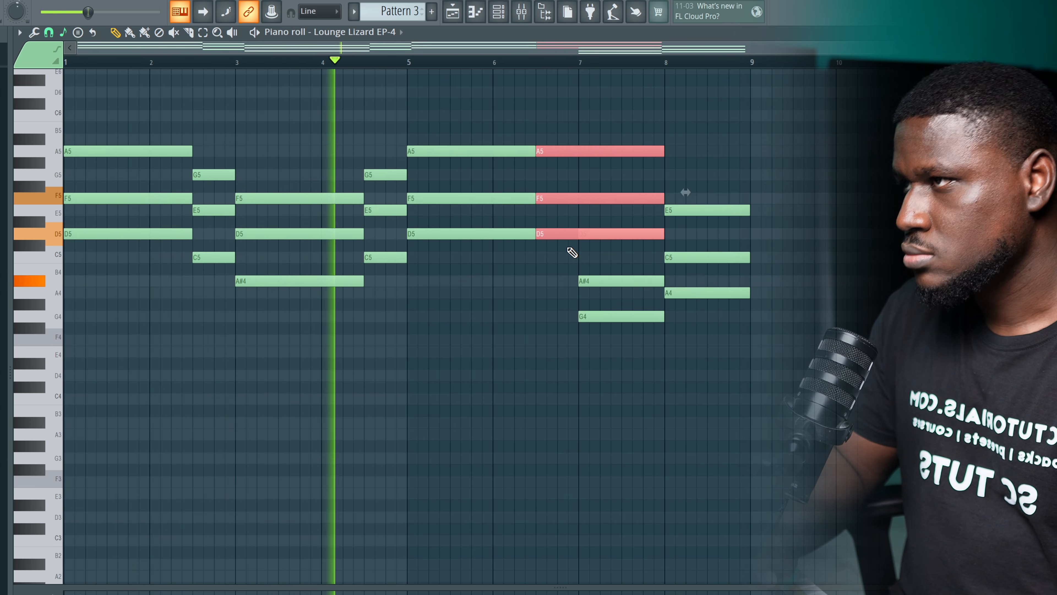
{"action": "left_click_drag", "start_coordinate": [659, 236], "coordinate": [573, 237]}
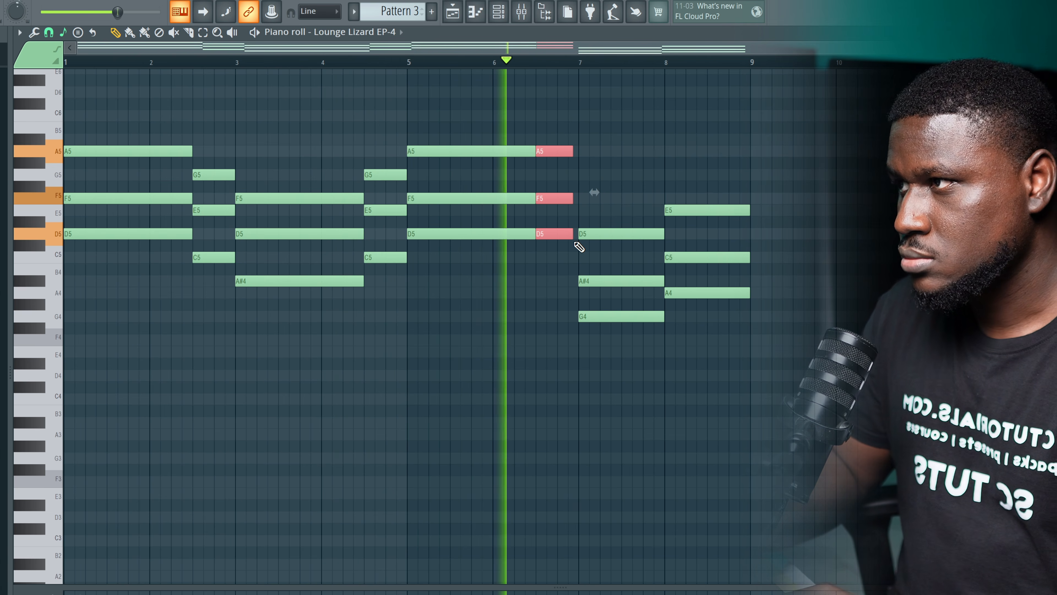
{"action": "key", "text": "shift+Down"}
{"action": "key", "text": "shift+Down"}
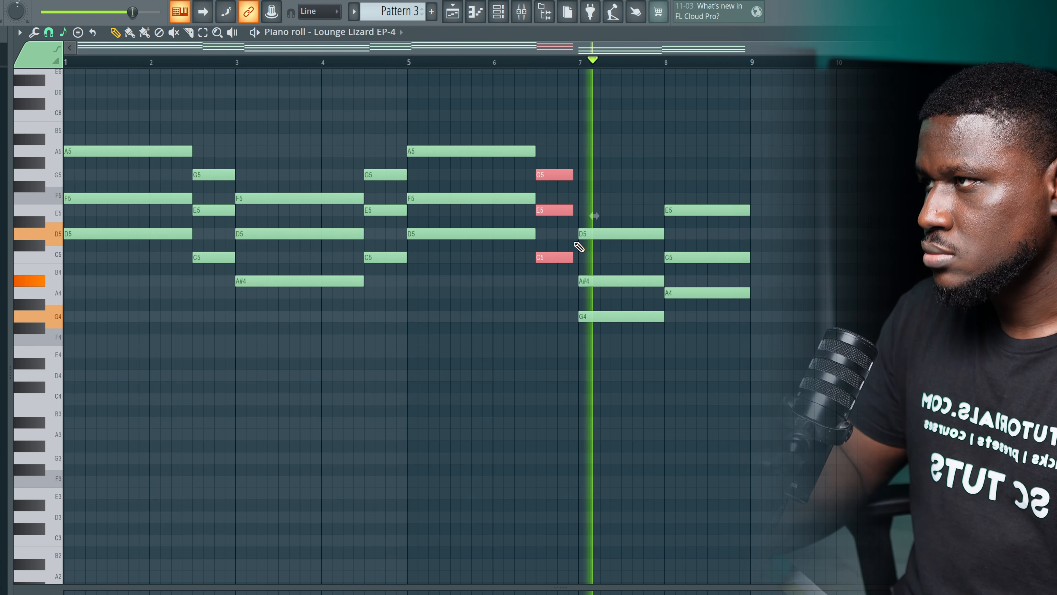
{"action": "left_click_drag", "start_coordinate": [571, 210], "coordinate": [575, 211]}
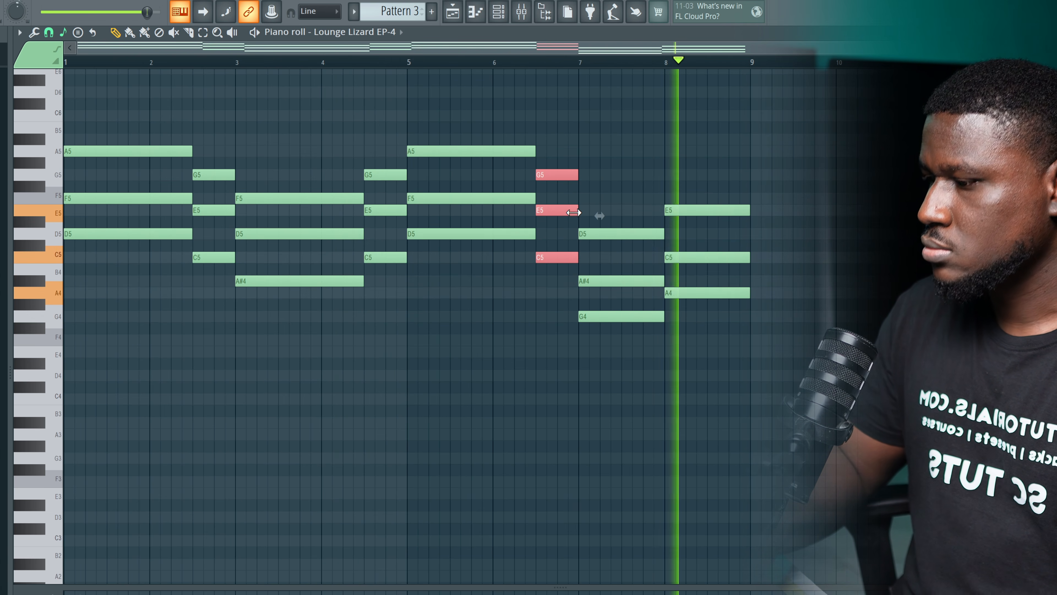
{"action": "left_click", "coordinate": [416, 362], "text": "ctrl"}
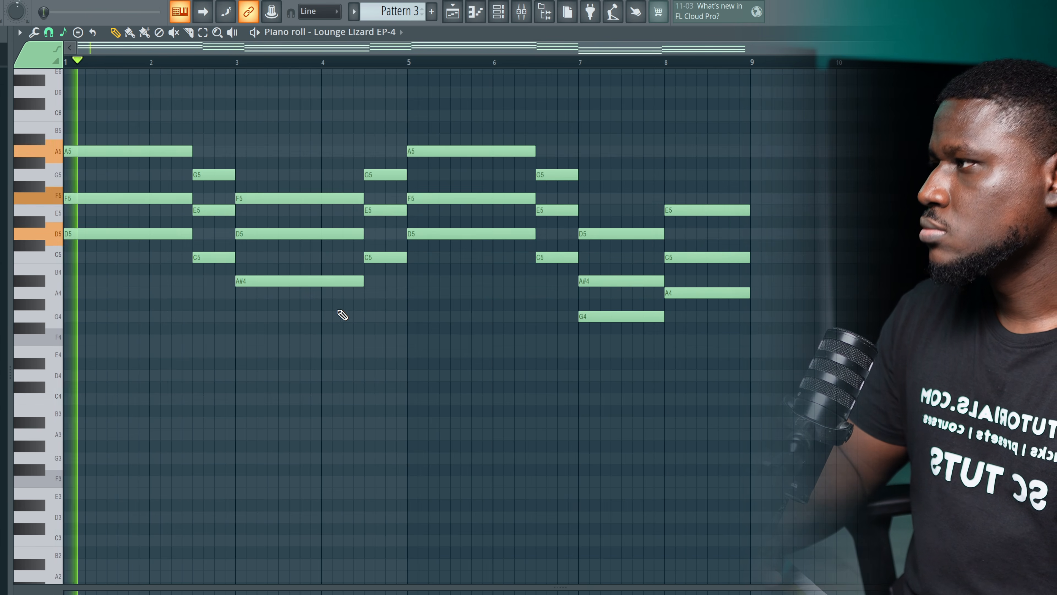
{"action": "key", "text": "space"}
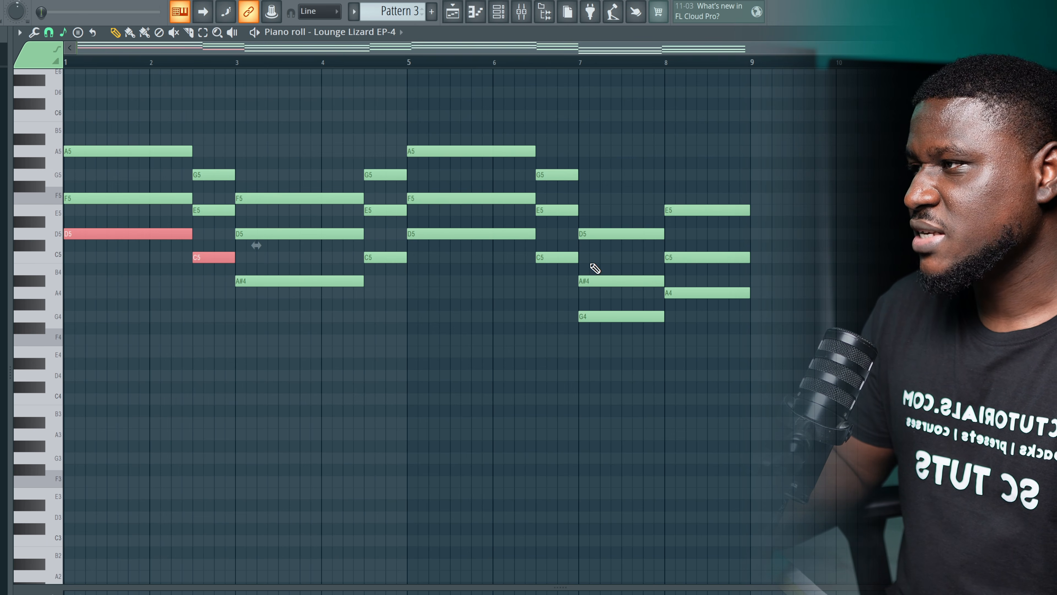
Step: Add a copy of every chord's lowest note one octave down as a bass line, and play the progression
{"action": "left_click", "coordinate": [359, 280], "text": "ctrl"}
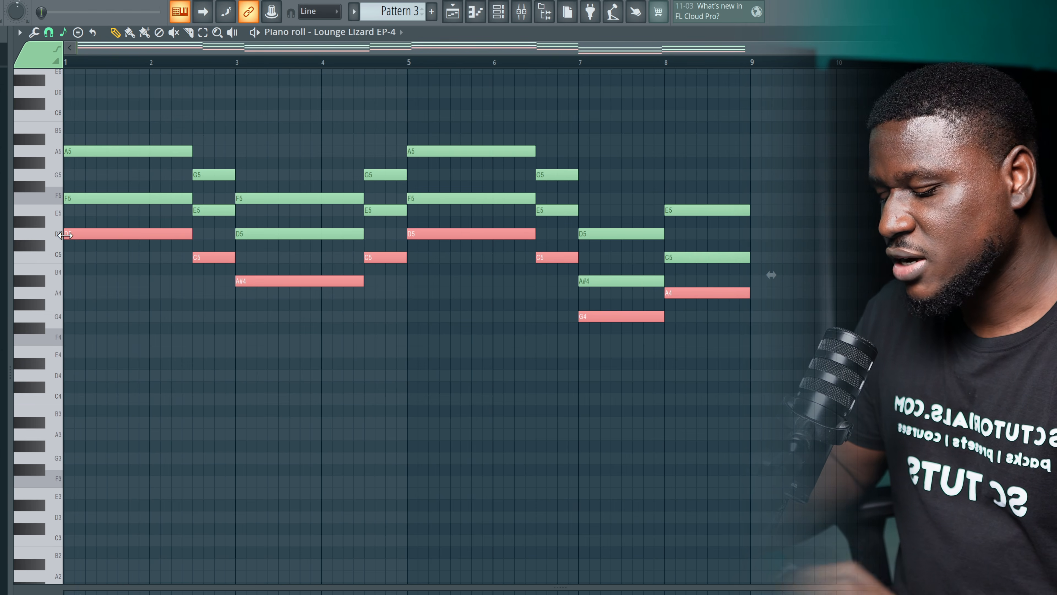
{"action": "key", "text": "ctrl+Down"}
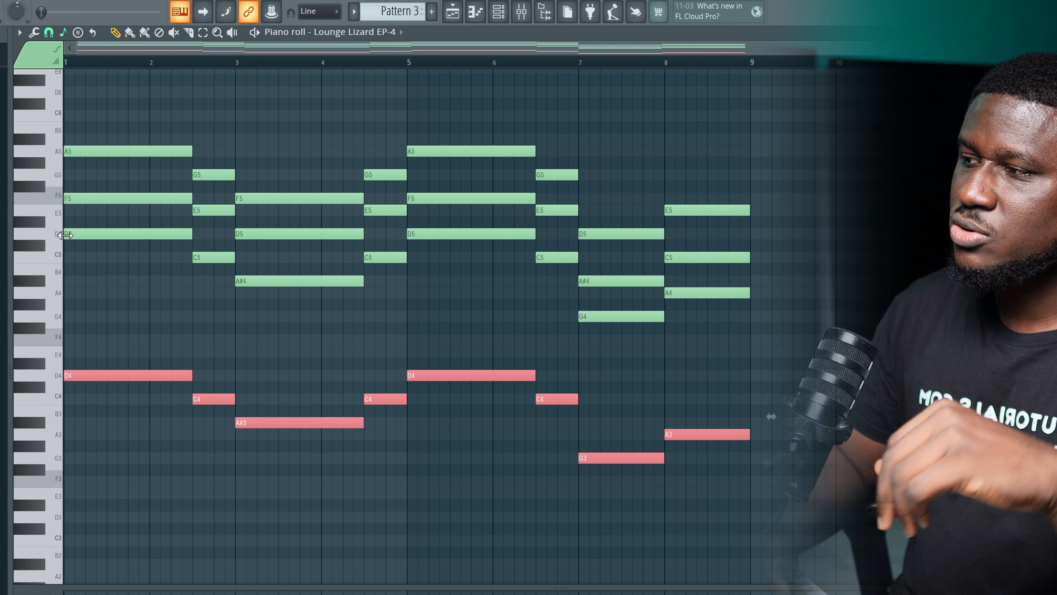
{"action": "key", "text": "space"}
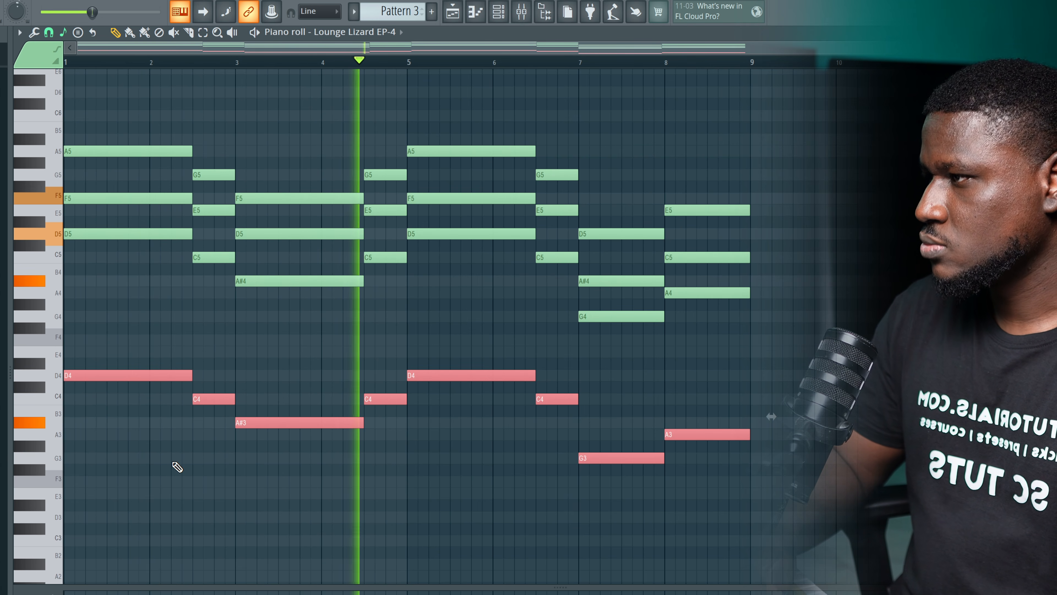
{"action": "key", "text": "space"}
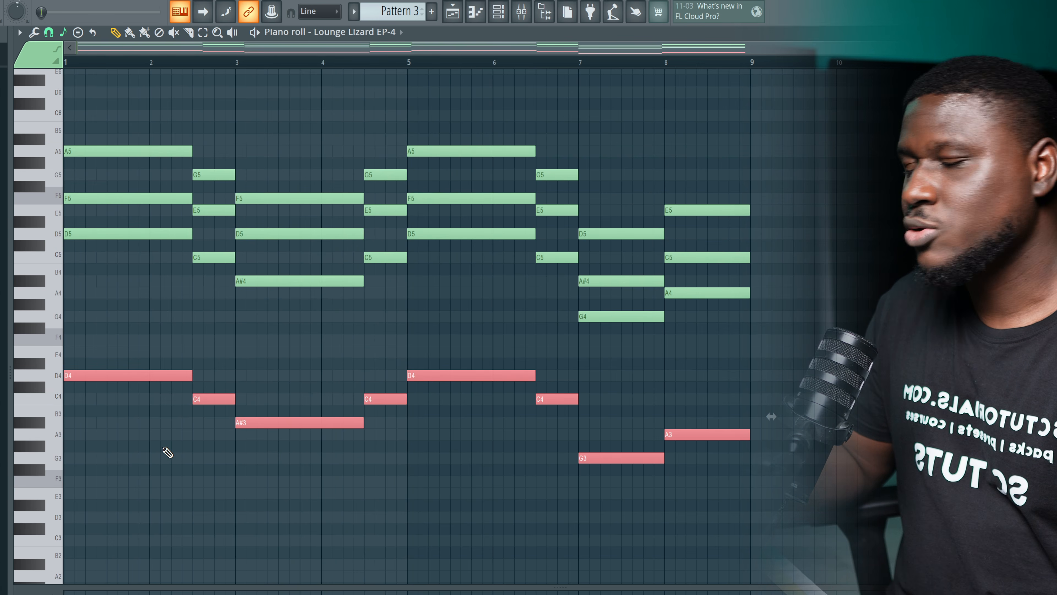
Step: Try the middle note of every chord one octave lower in playback, and return those notes to their original octave
{"action": "left_click_drag", "start_coordinate": [96, 169], "coordinate": [101, 195]}
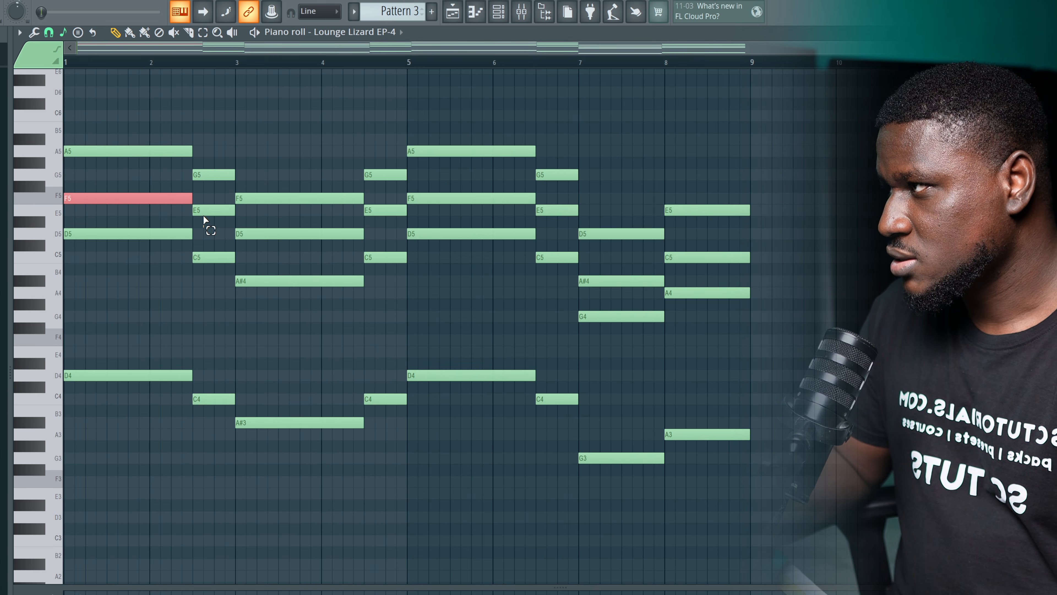
{"action": "left_click_drag", "start_coordinate": [237, 216], "coordinate": [304, 254]}
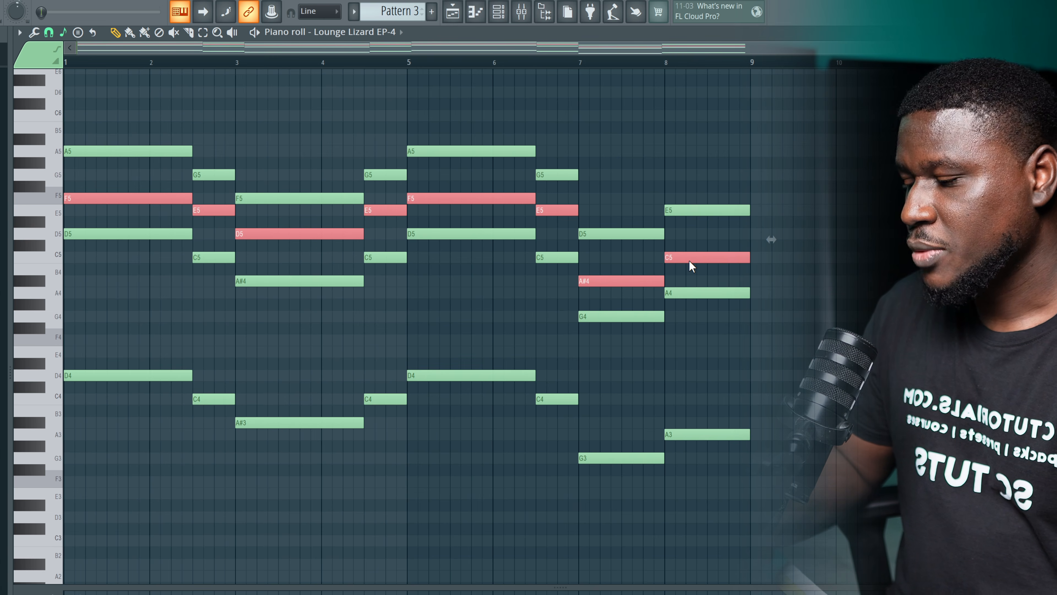
{"action": "key", "text": "ctrl+Down"}
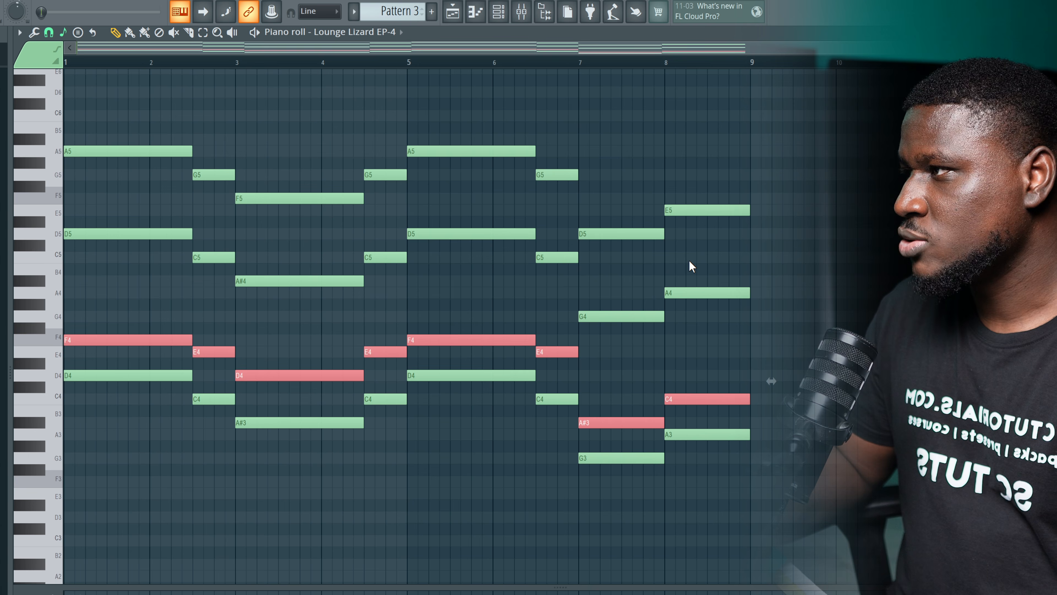
{"action": "key", "text": "space"}
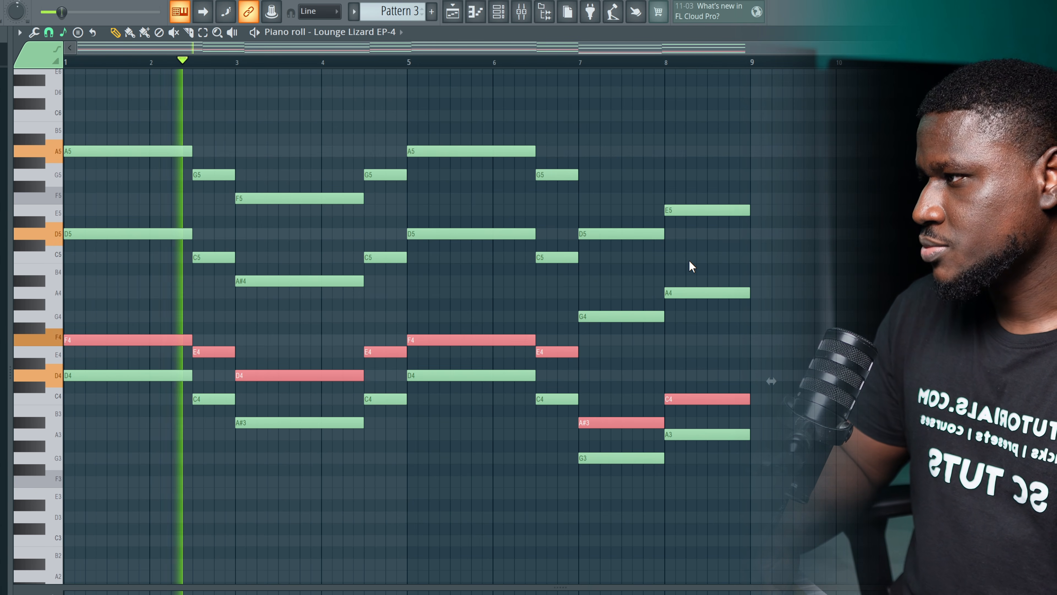
{"action": "key", "text": "space"}
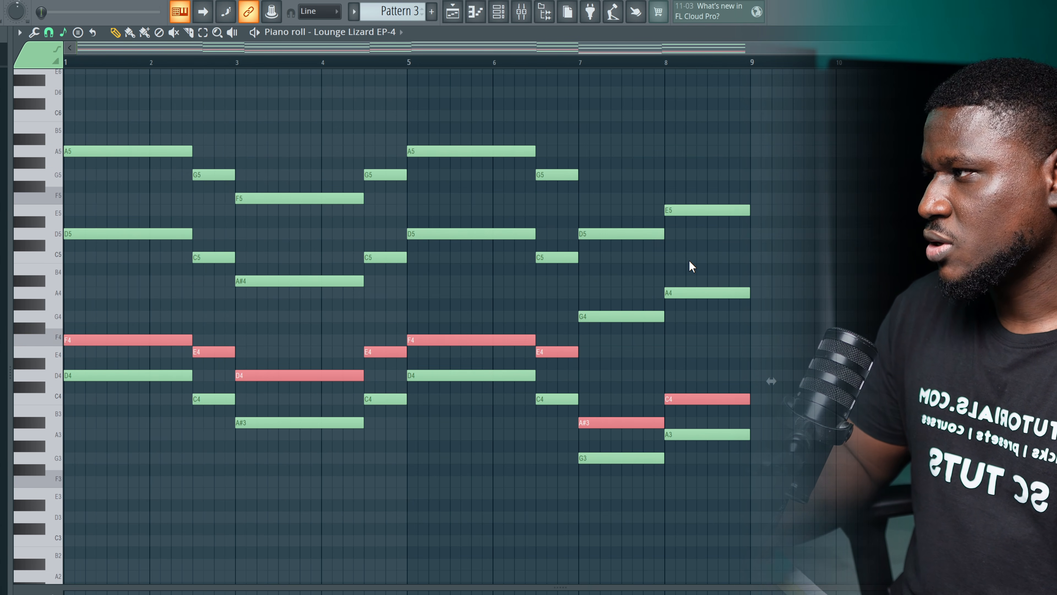
{"action": "key", "text": "ctrl+Up"}
Step: Lower the top notes of the first three chords by an octave to A4, G4 and F4
{"action": "left_click_drag", "start_coordinate": [138, 111], "coordinate": [221, 190]}
{"action": "key", "text": "ctrl+Down"}
{"action": "key", "text": "space"}
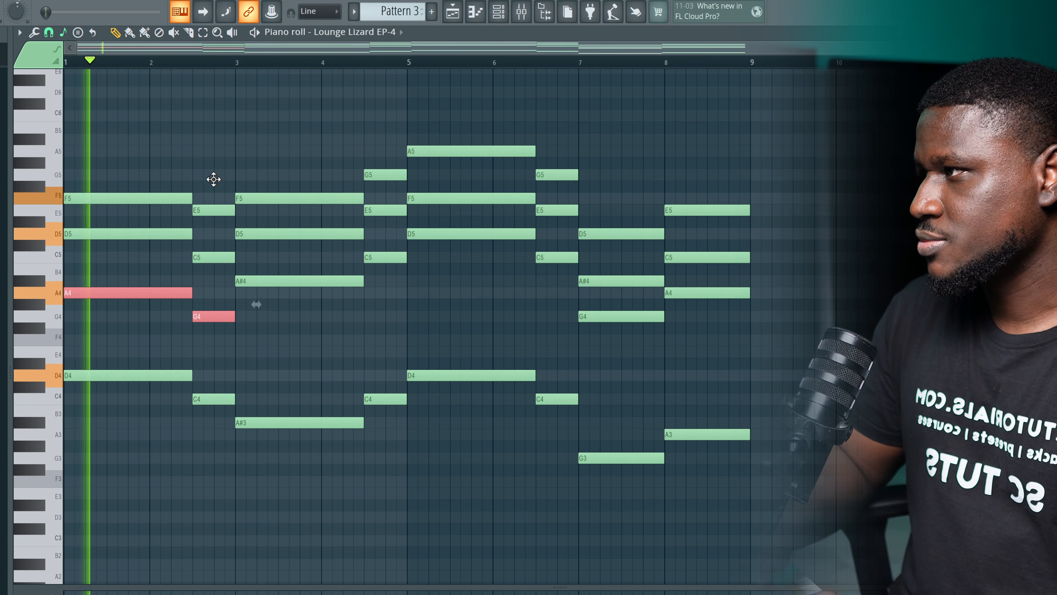
{"action": "key", "text": "space"}
{"action": "left_click_drag", "start_coordinate": [261, 182], "coordinate": [265, 209]}
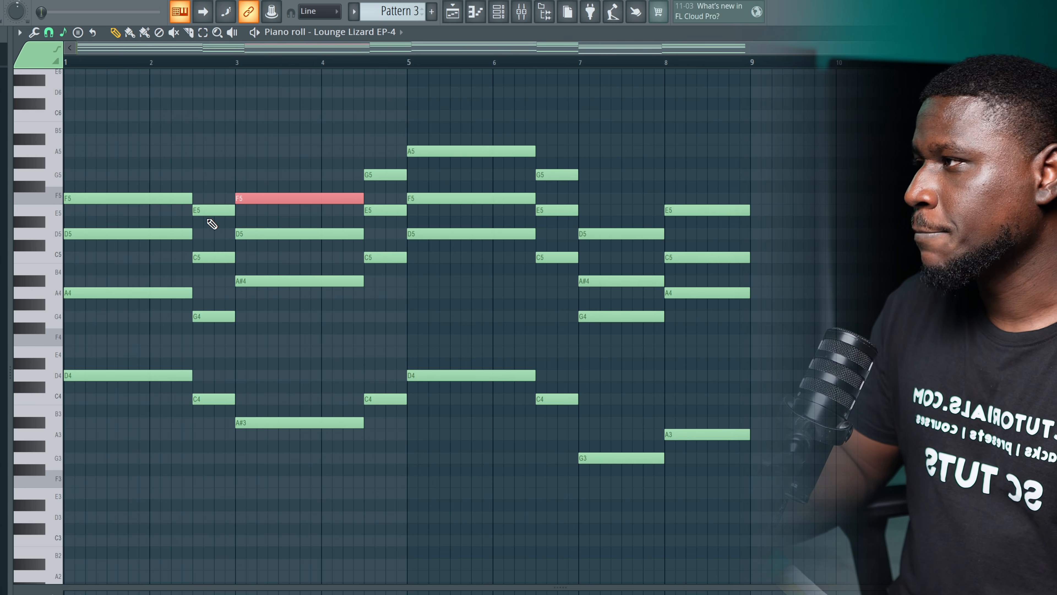
{"action": "key", "text": "ctrl+Down"}
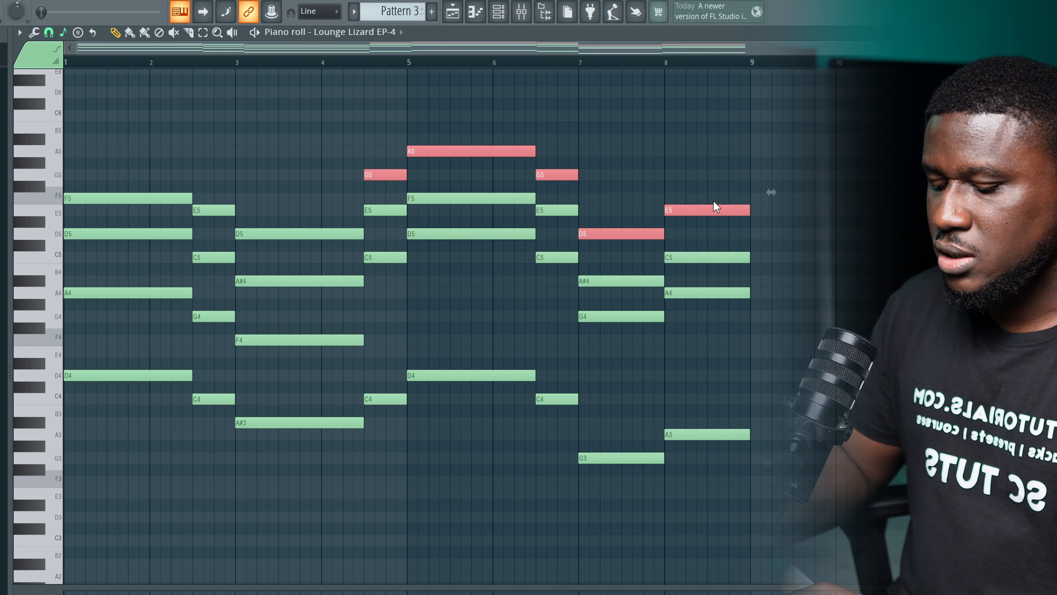
Step: Lower the top notes of the remaining chords by an octave, from the half-bar chord before bar 5 onward, and play the progression
{"action": "key", "text": "ctrl+Down"}
{"action": "key", "text": "space"}
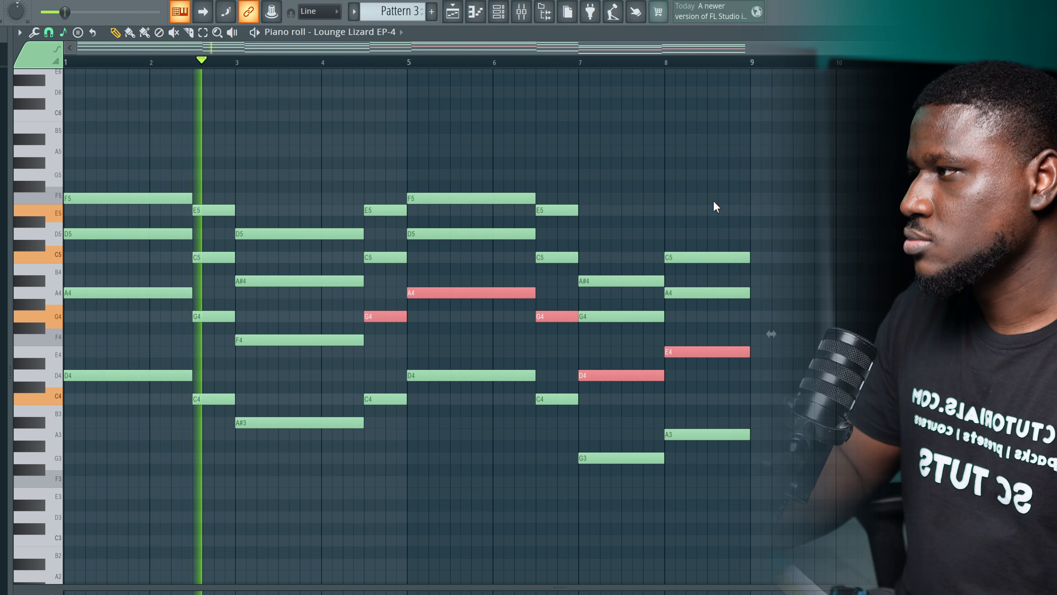
{"action": "left_click", "coordinate": [663, 183]}
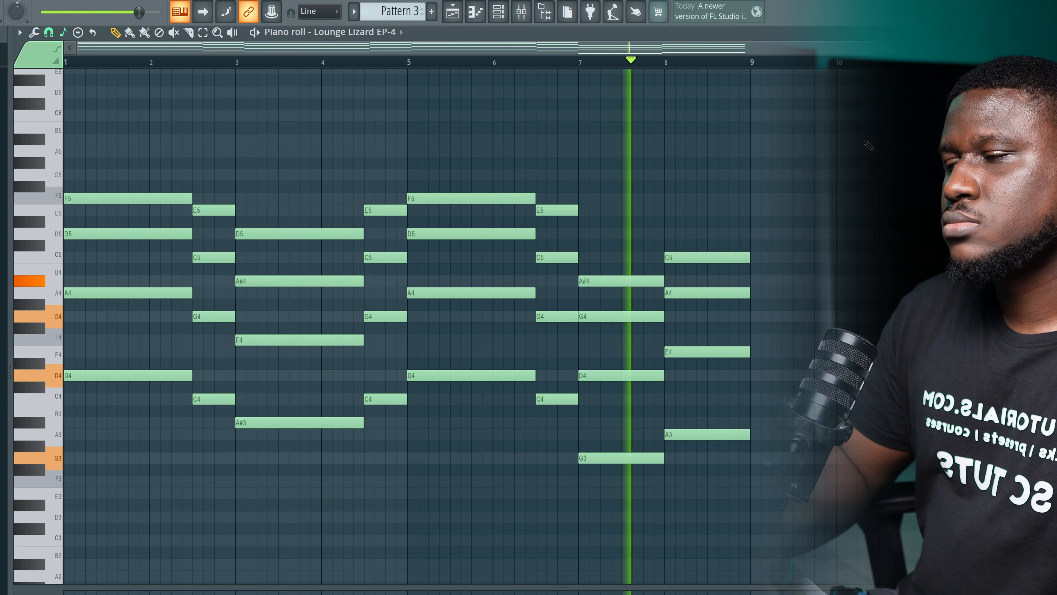
{"action": "key", "text": "space"}
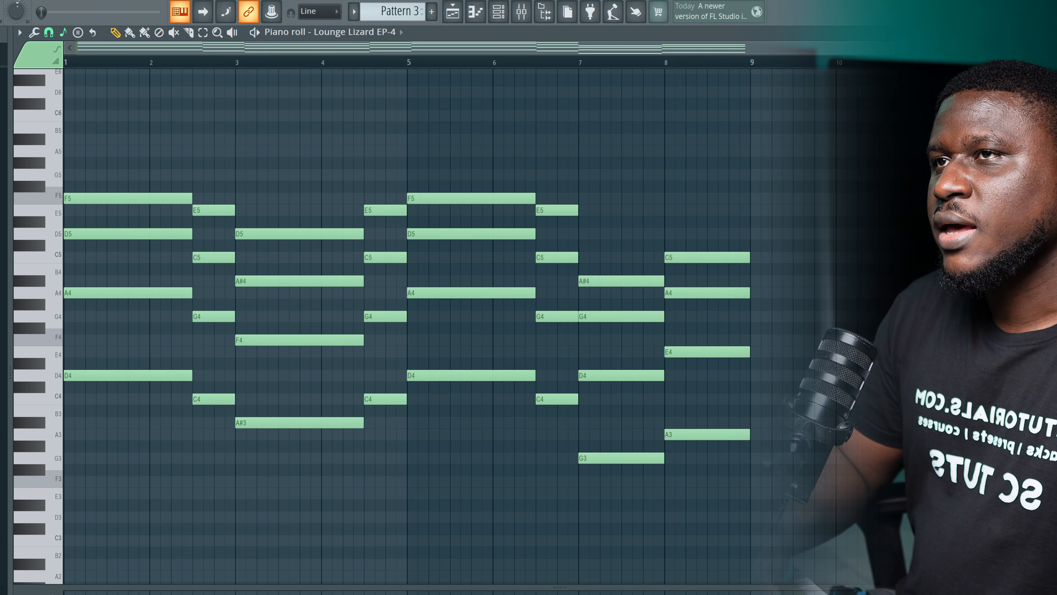
Step: Examine the Lounge Lizard EP-4 instrument's preset and the Gross Beat volume curve on its mixer track
{"action": "key", "text": "F5"}
{"action": "key", "text": "F6"}
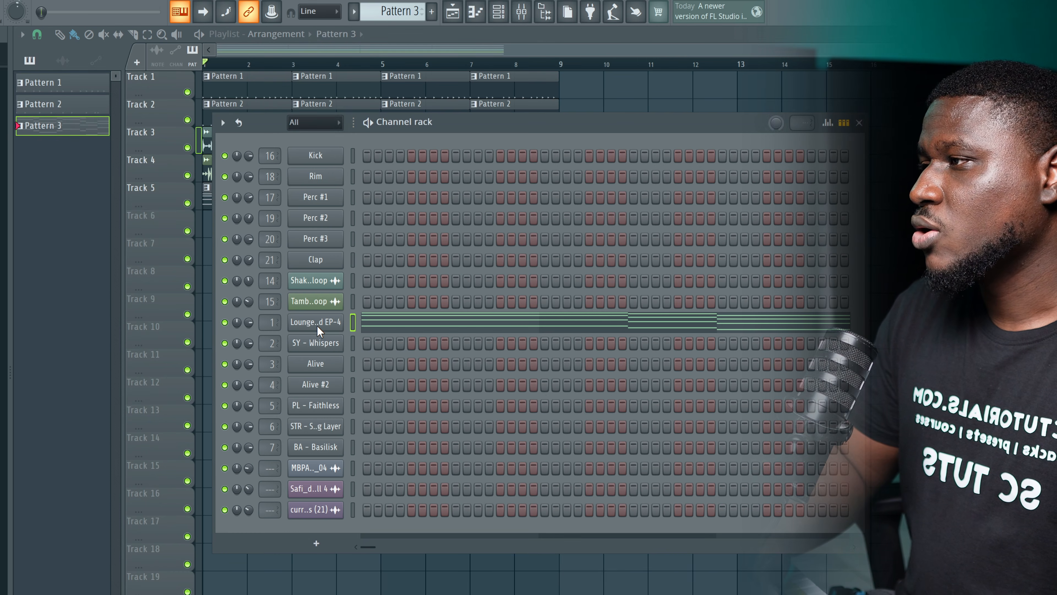
{"action": "right_click", "coordinate": [329, 327]}
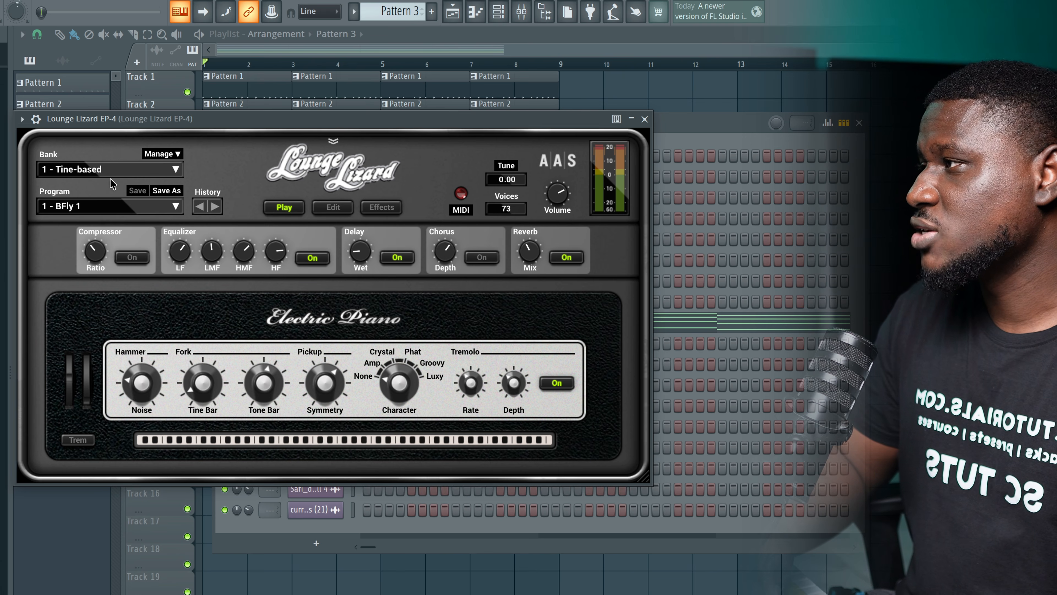
{"action": "left_click", "coordinate": [645, 120]}
{"action": "left_click", "coordinate": [523, 12]}
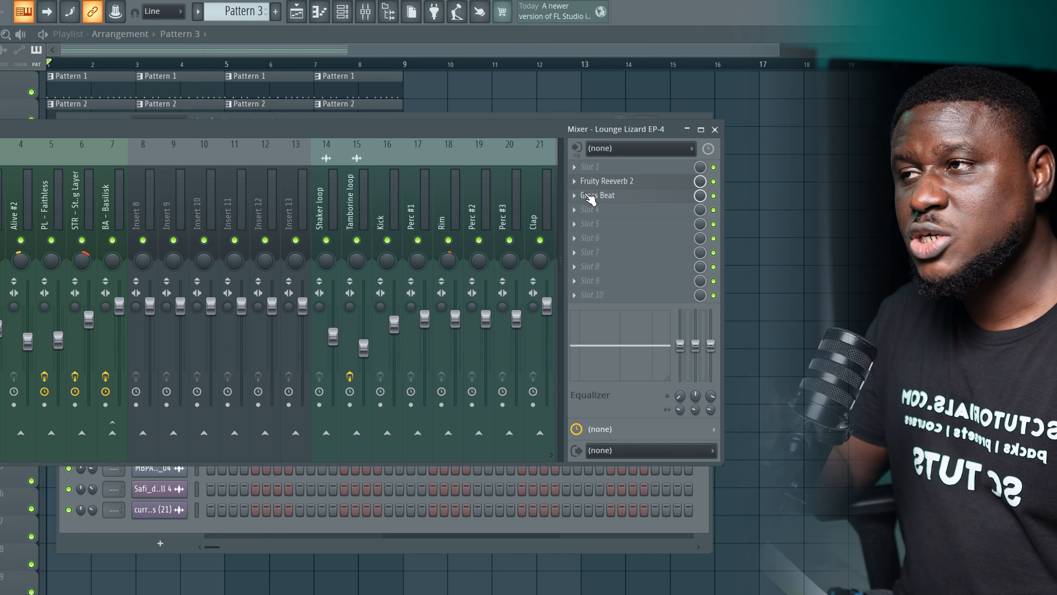
{"action": "left_click", "coordinate": [610, 197]}
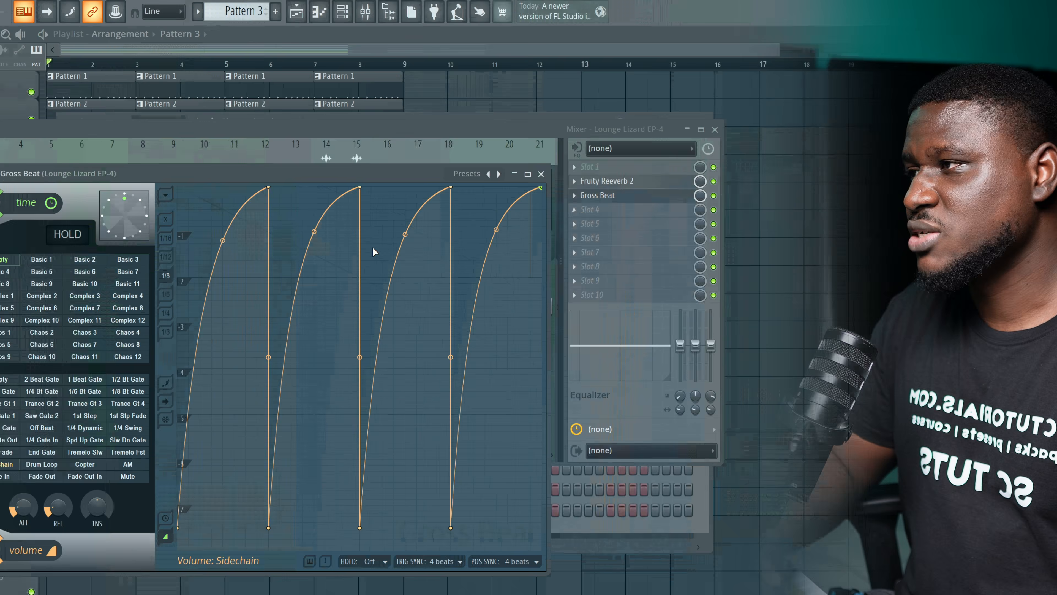
Step: Examine the Fruity Reeverb 2 settings on the Lounge Lizard EP-4 mixer track, leaving the effect and the mixer closed
{"action": "left_click", "coordinate": [745, 196]}
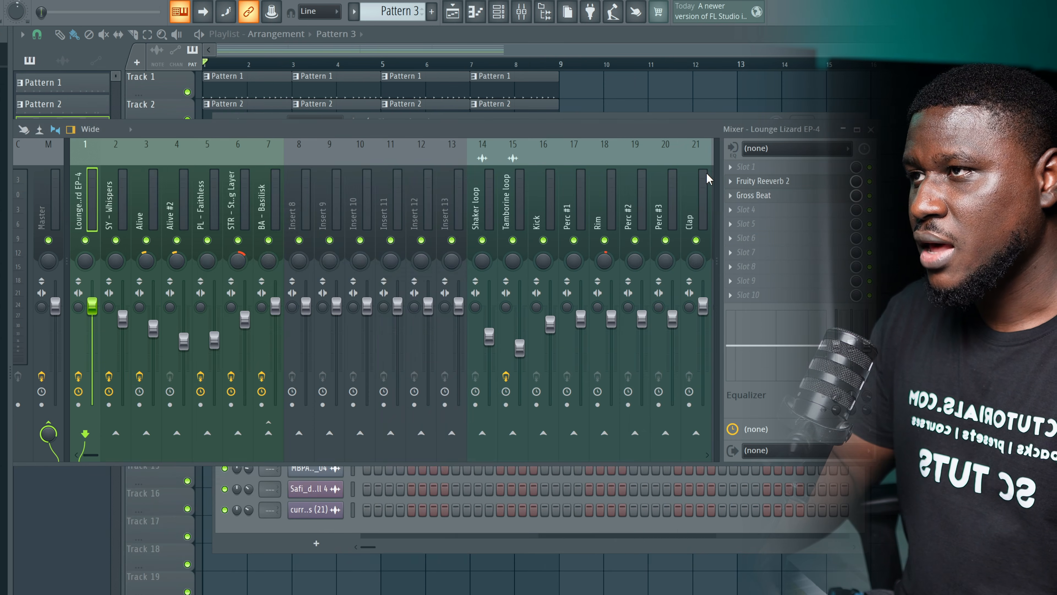
{"action": "left_click", "coordinate": [760, 181]}
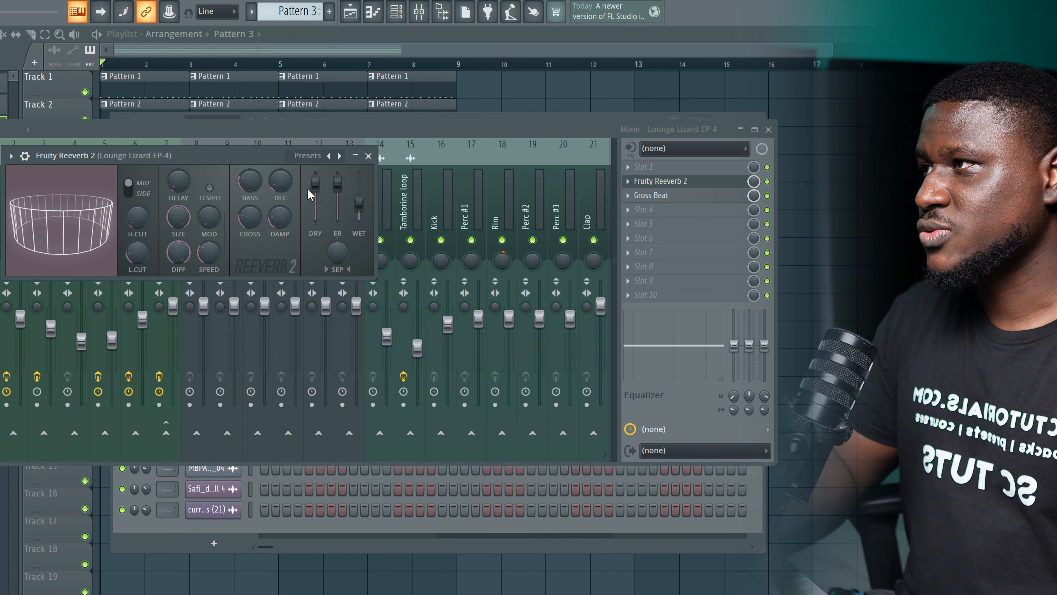
{"action": "left_click", "coordinate": [368, 156]}
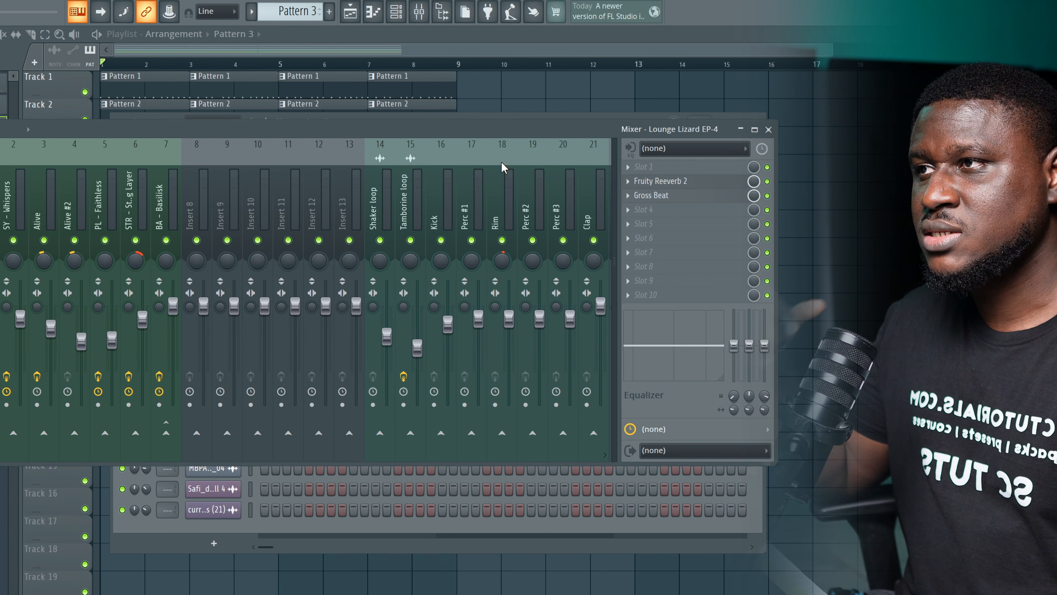
{"action": "left_click", "coordinate": [769, 130]}
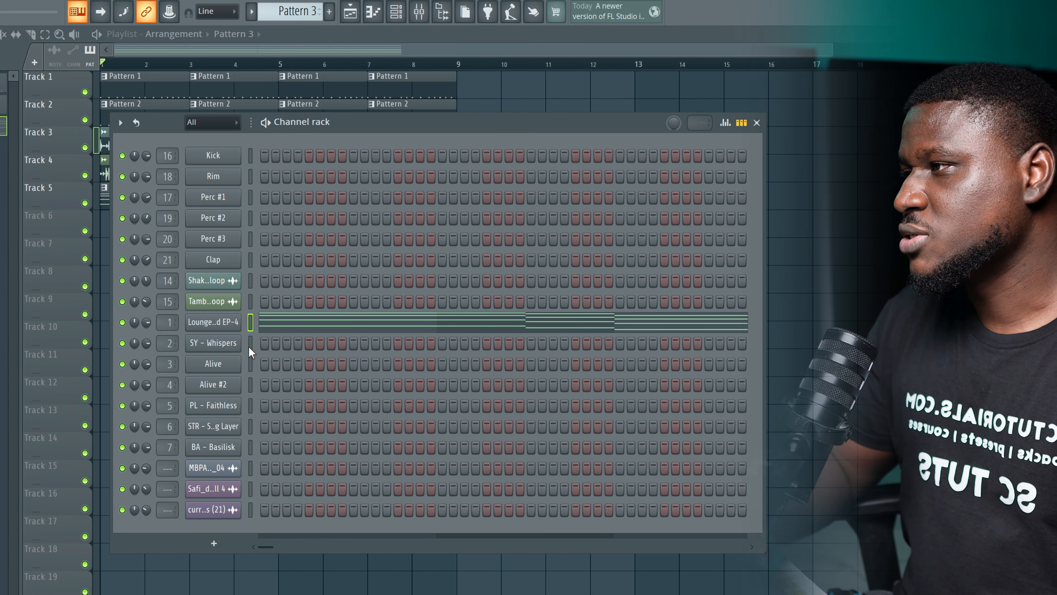
Step: Copy the Lounge Lizard chord progression into the SY - Whispers channel and listen to both layers together
{"action": "right_click", "coordinate": [231, 327]}
{"action": "left_click", "coordinate": [375, 337]}
{"action": "right_click", "coordinate": [222, 348]}
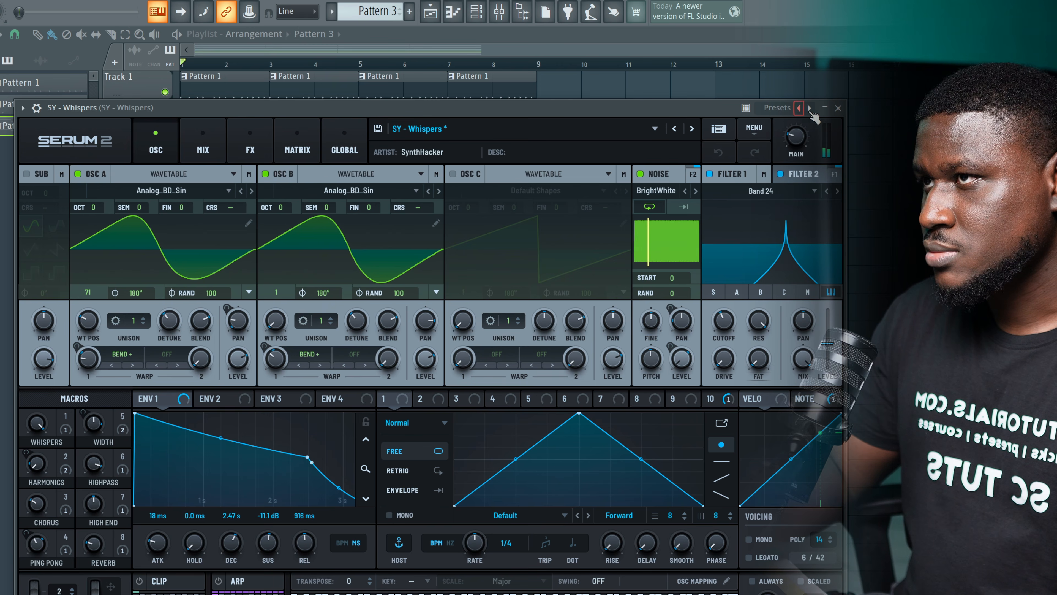
{"action": "left_click", "coordinate": [838, 108]}
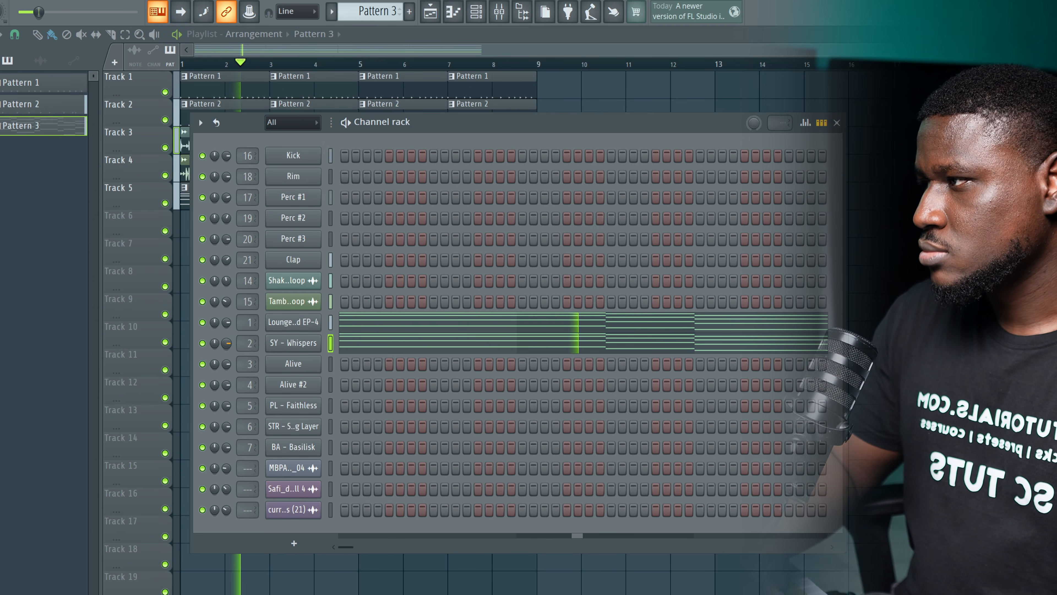
Step: Examine the SY - Whispers Serum 2 preset and the Gross Beat and Spreader effects on its mixer track, and play the layered chords
{"action": "left_click", "coordinate": [286, 346]}
{"action": "key", "text": "space"}
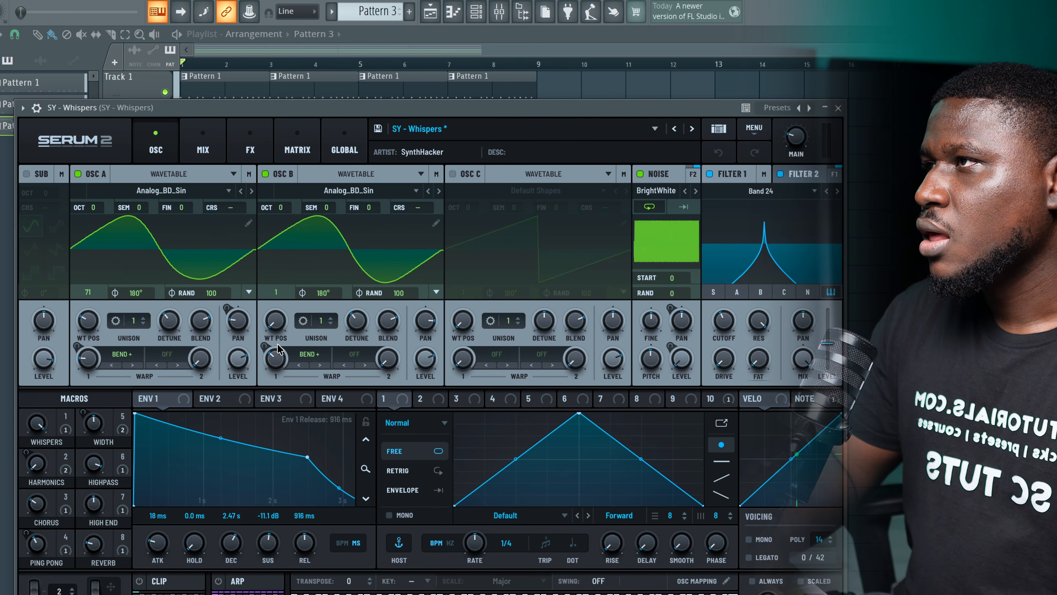
{"action": "left_click", "coordinate": [493, 10]}
{"action": "left_click", "coordinate": [838, 108]}
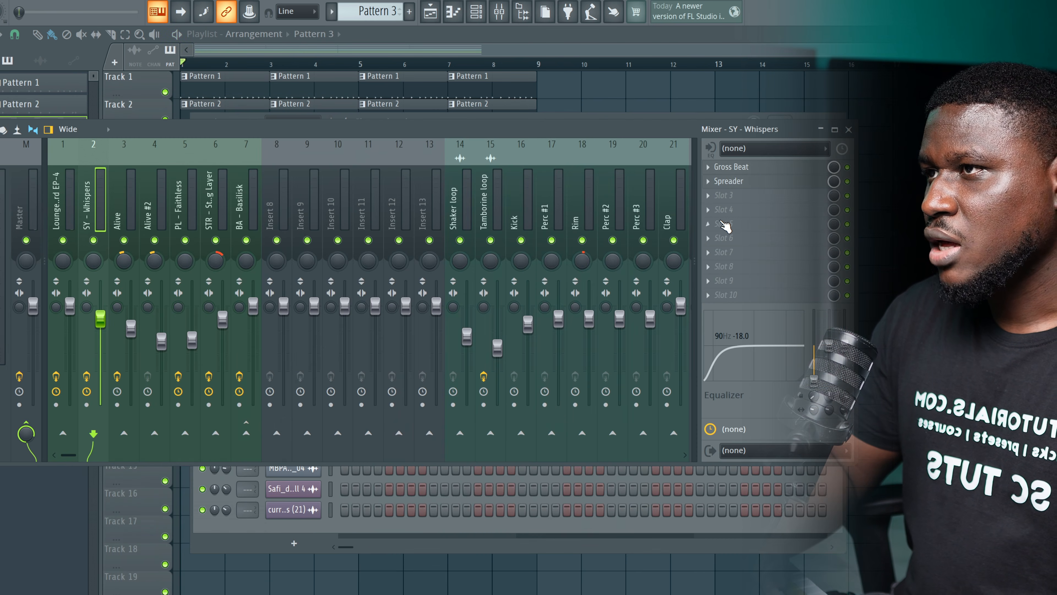
{"action": "left_click", "coordinate": [749, 171]}
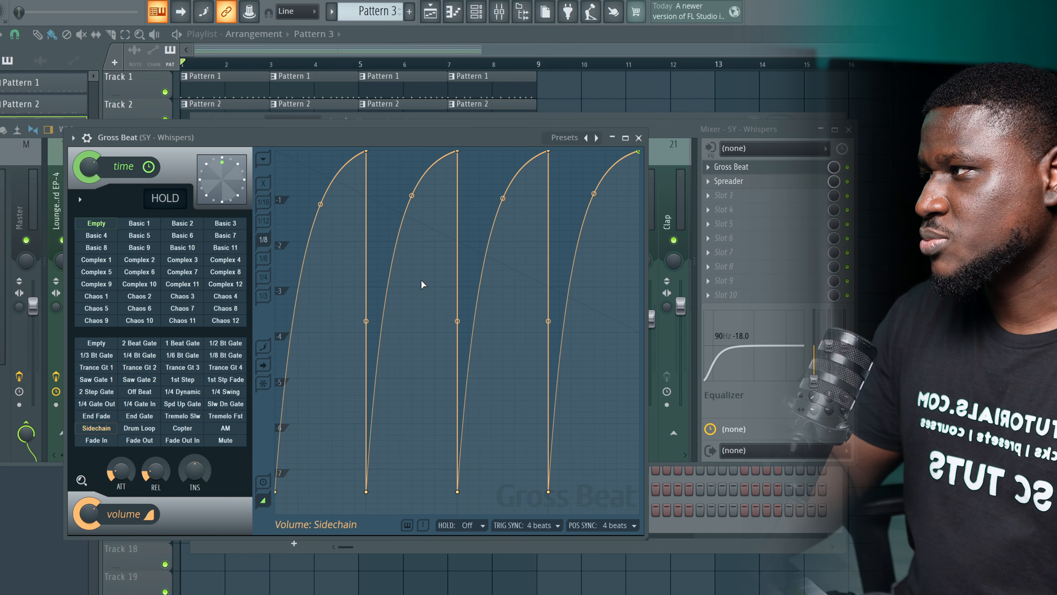
{"action": "left_click", "coordinate": [733, 180]}
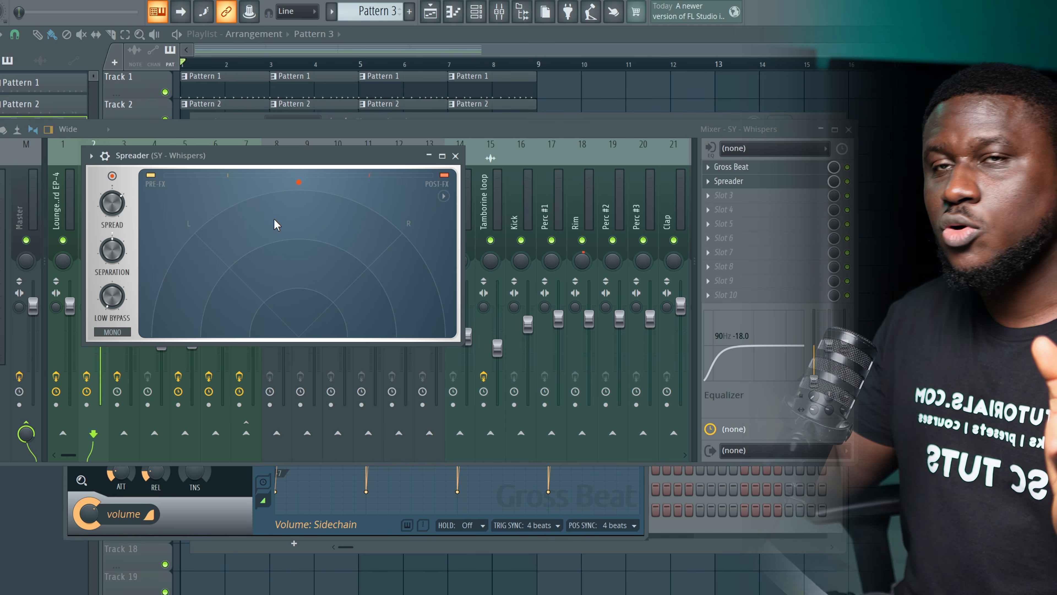
{"action": "key", "text": "space"}
{"action": "left_click", "coordinate": [456, 155]}
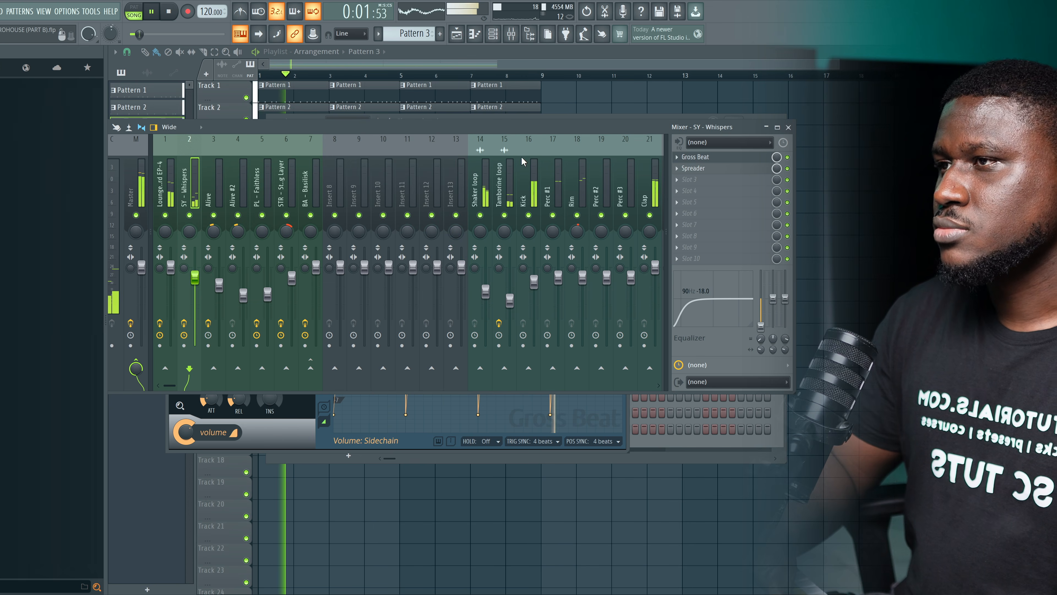
{"action": "left_click", "coordinate": [788, 127]}
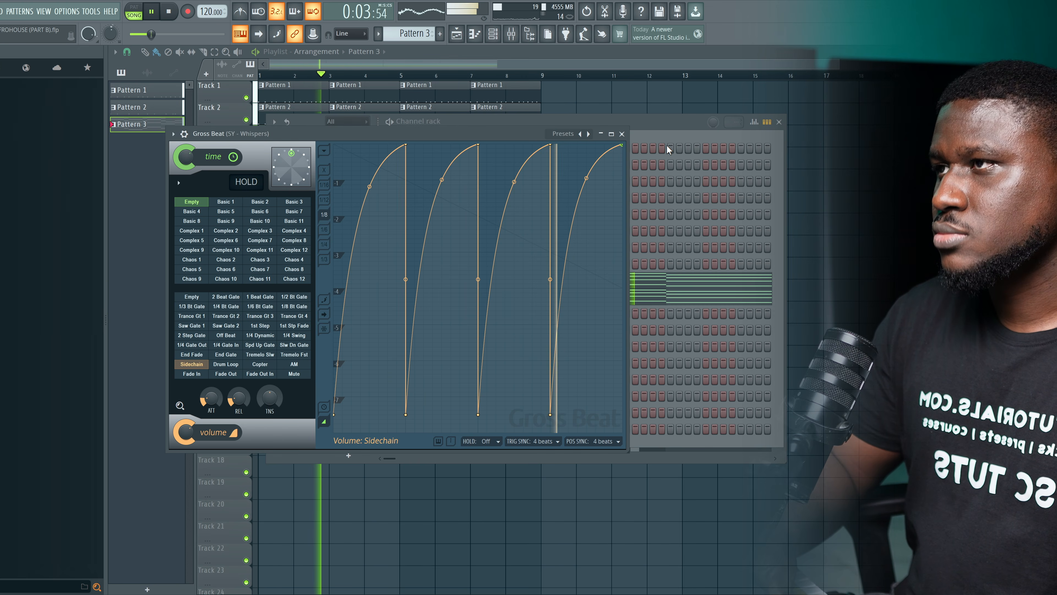
{"action": "left_click", "coordinate": [622, 134]}
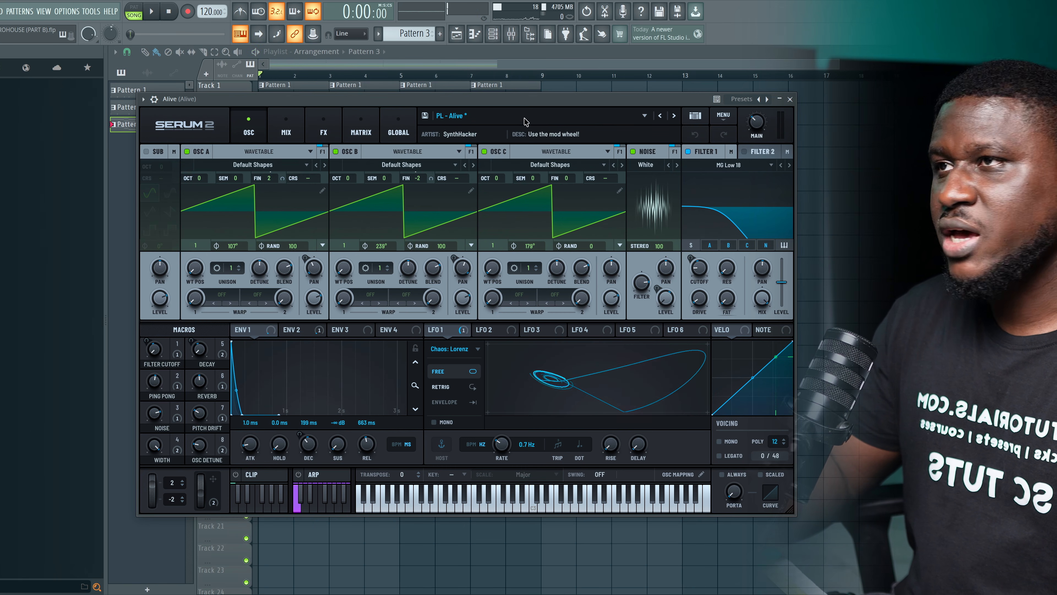
Step: Record a short rhythmic melody on D5, E5 and F5 for the Alive channel, following the chords from bar 1 into bar 8
{"action": "left_click", "coordinate": [789, 100]}
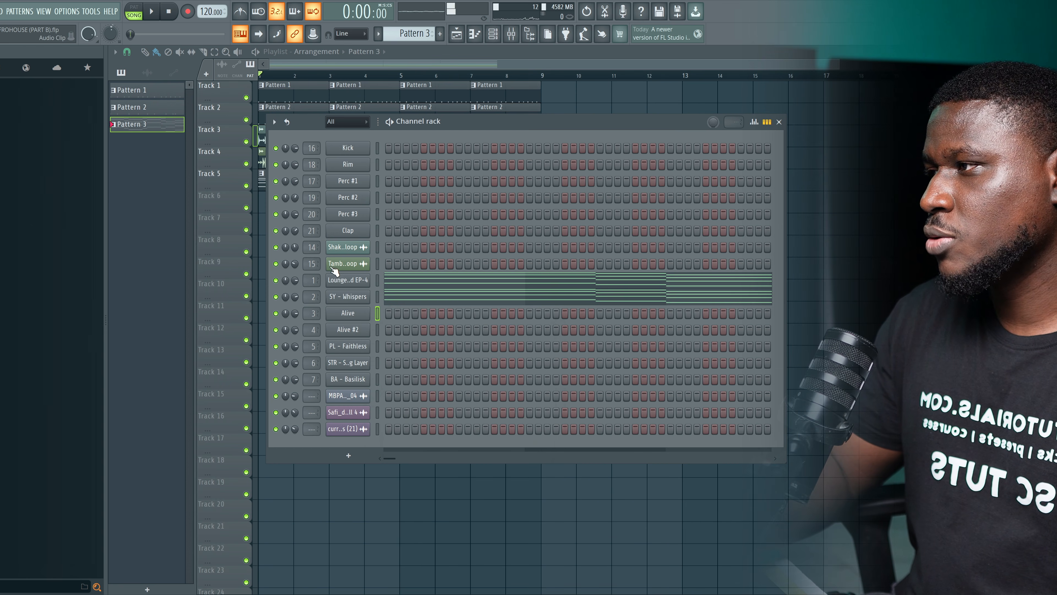
{"action": "right_click", "coordinate": [351, 315]}
{"action": "left_click", "coordinate": [383, 316]}
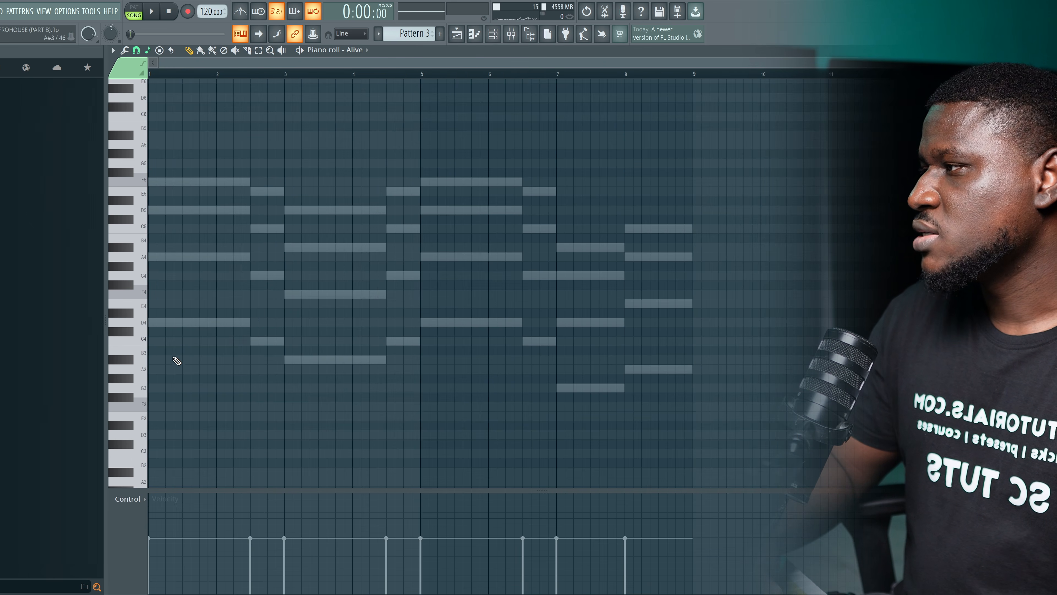
{"action": "key", "text": "space"}
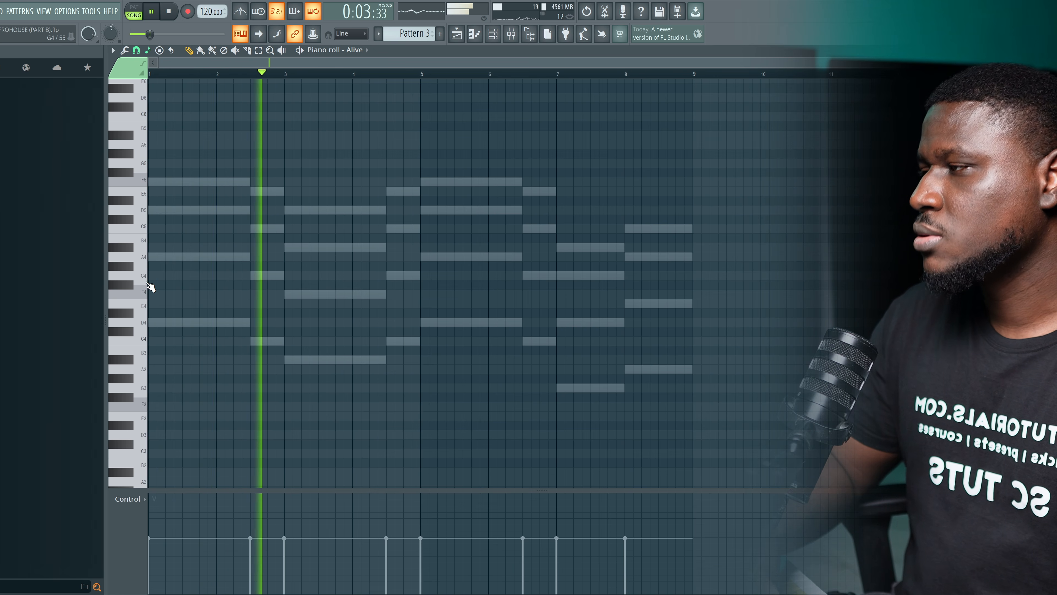
{"action": "key", "text": "space"}
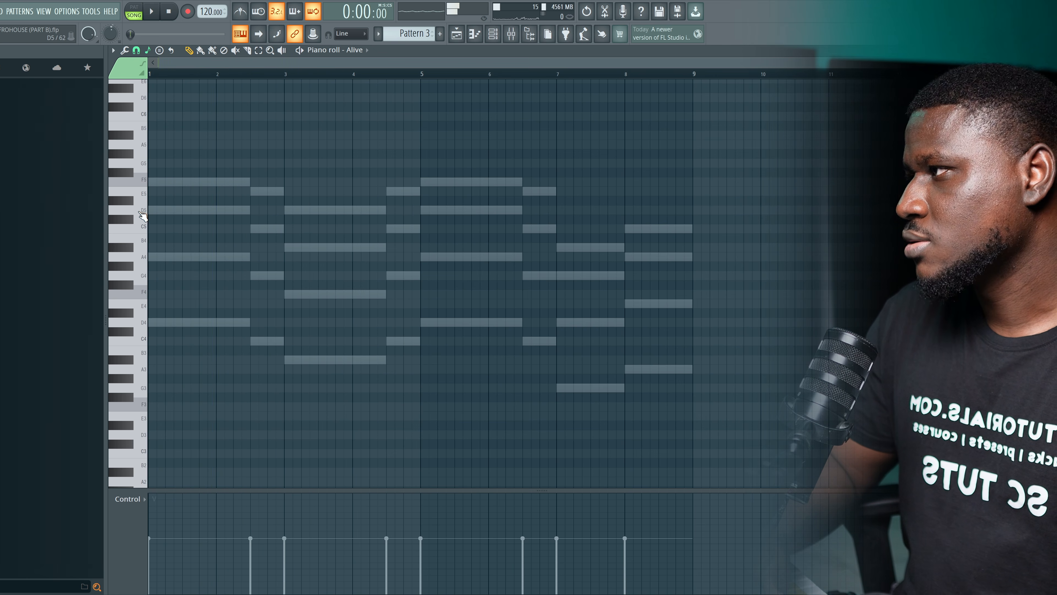
{"action": "key", "text": "space"}
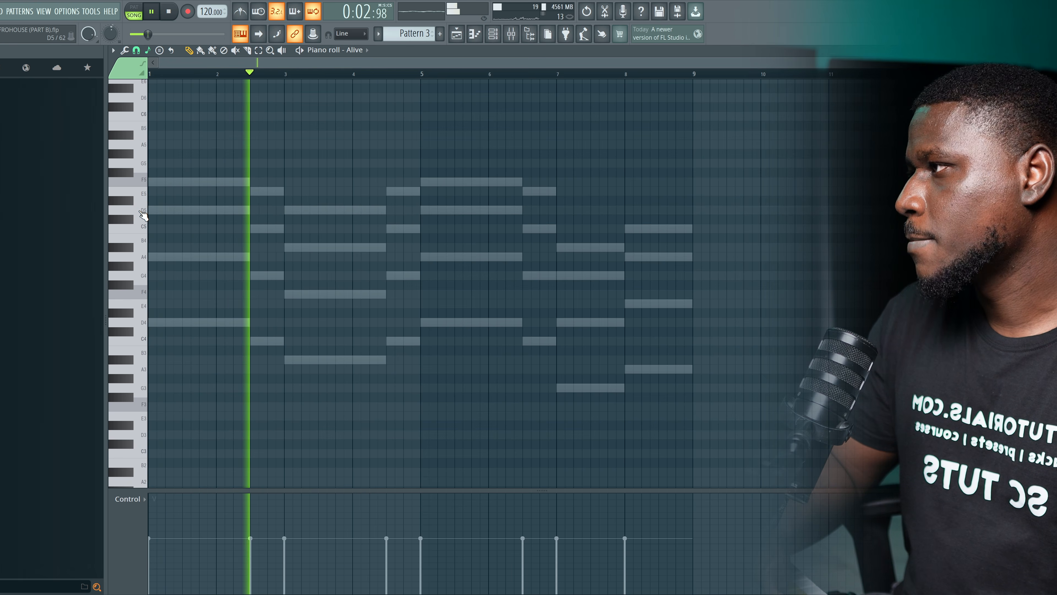
{"action": "key", "text": "space"}
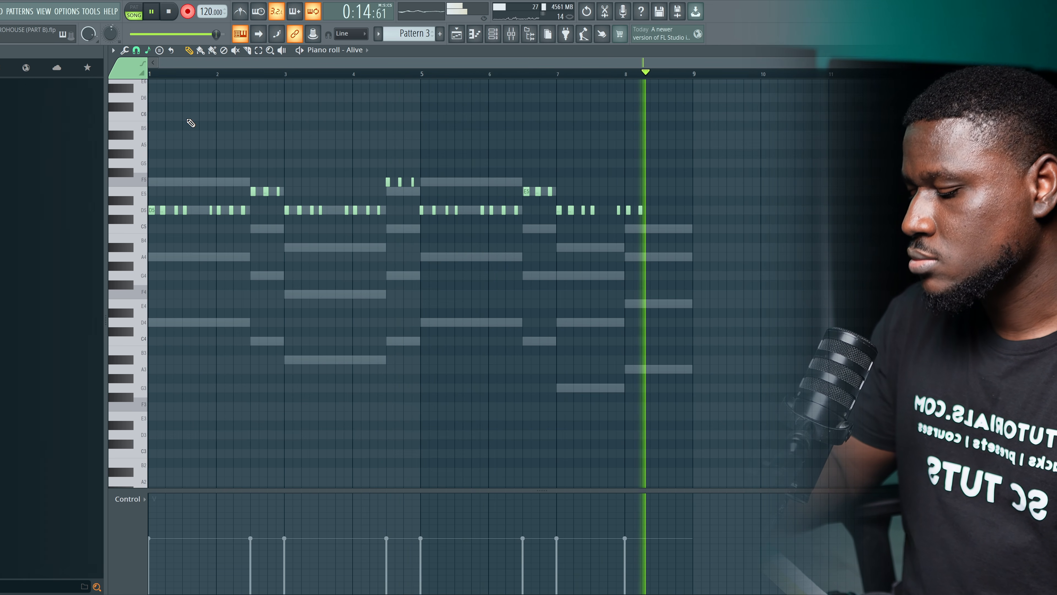
{"action": "key", "text": "space"}
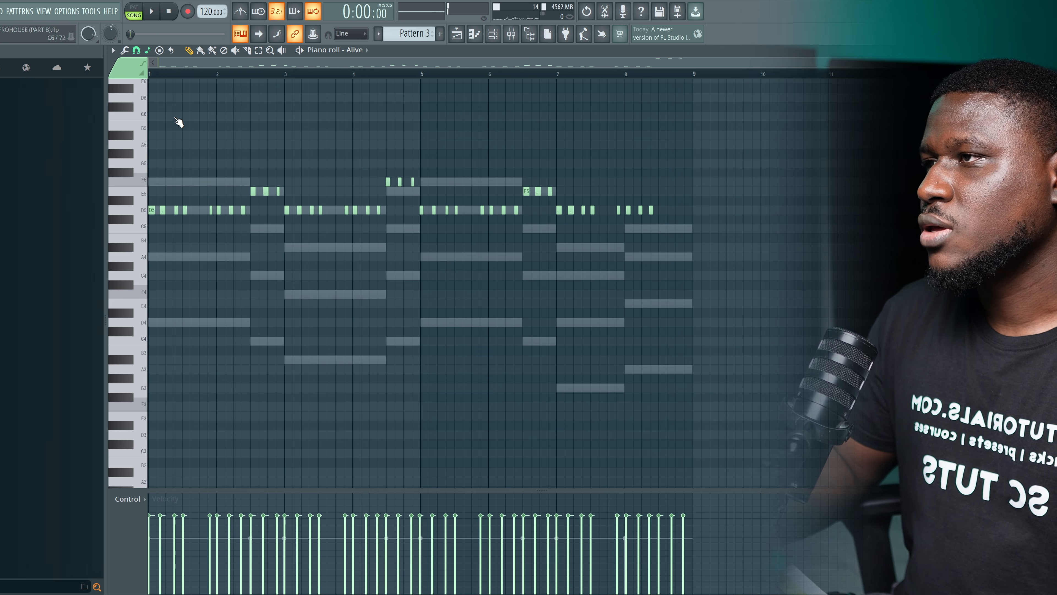
Step: Delete the stray high notes recorded in bar 8 and quantize the Alive melody
{"action": "scroll", "coordinate": [347, 216], "scroll_direction": "up", "scroll_amount": 1}
{"action": "left_click_drag", "start_coordinate": [621, 104], "coordinate": [661, 106]}
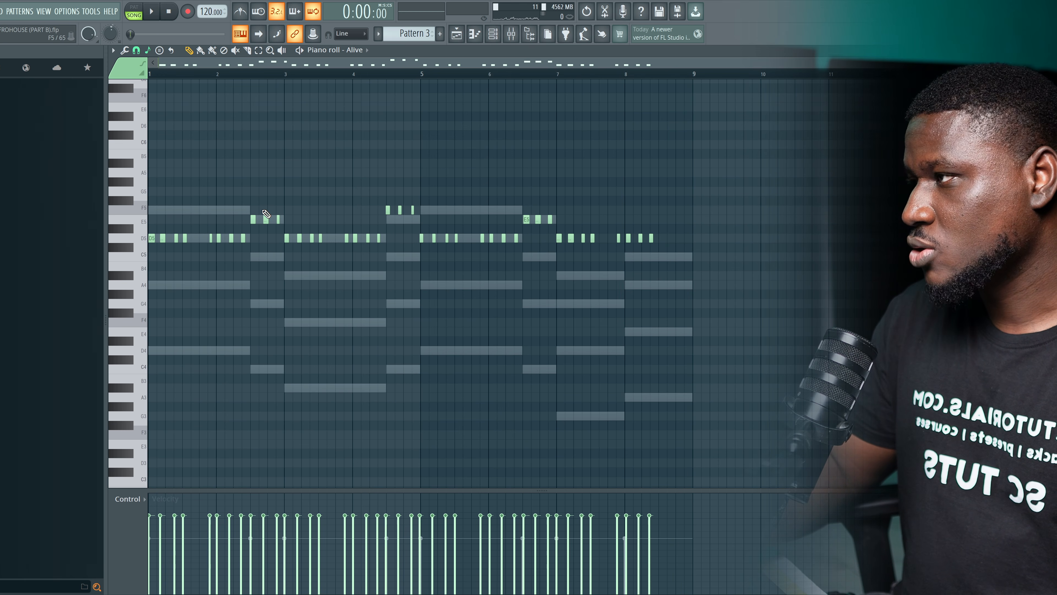
{"action": "key", "text": "ctrl+q"}
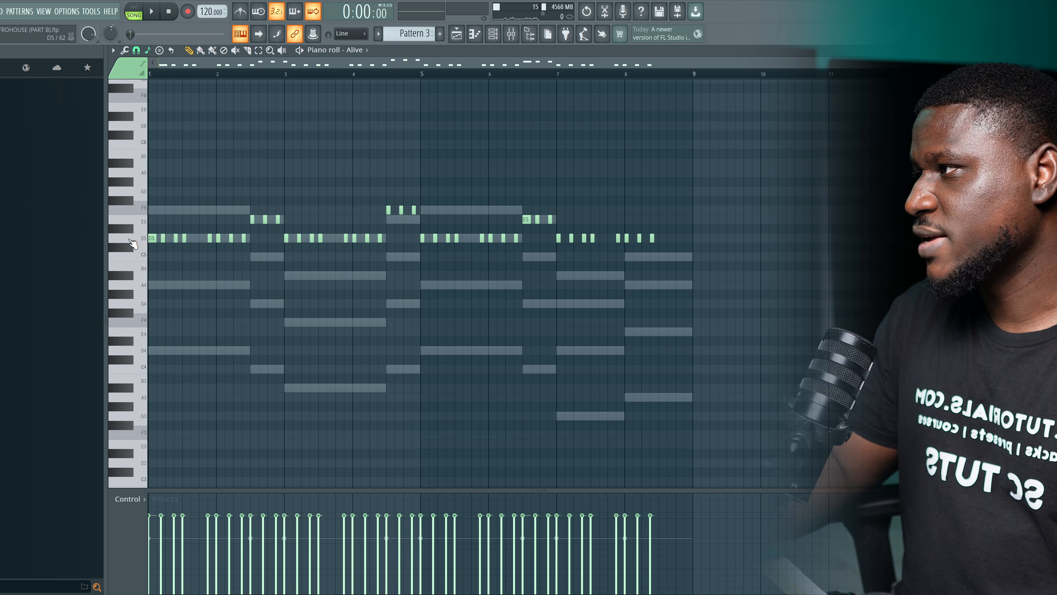
Step: Play the melody, lower the three F5 notes in the second half of bar 4 to E5, and check that passage in playback
{"action": "scroll", "coordinate": [153, 240], "scroll_direction": "up", "scroll_amount": 3}
{"action": "scroll", "coordinate": [153, 240], "scroll_direction": "up", "scroll_amount": 1}
{"action": "key", "text": "space"}
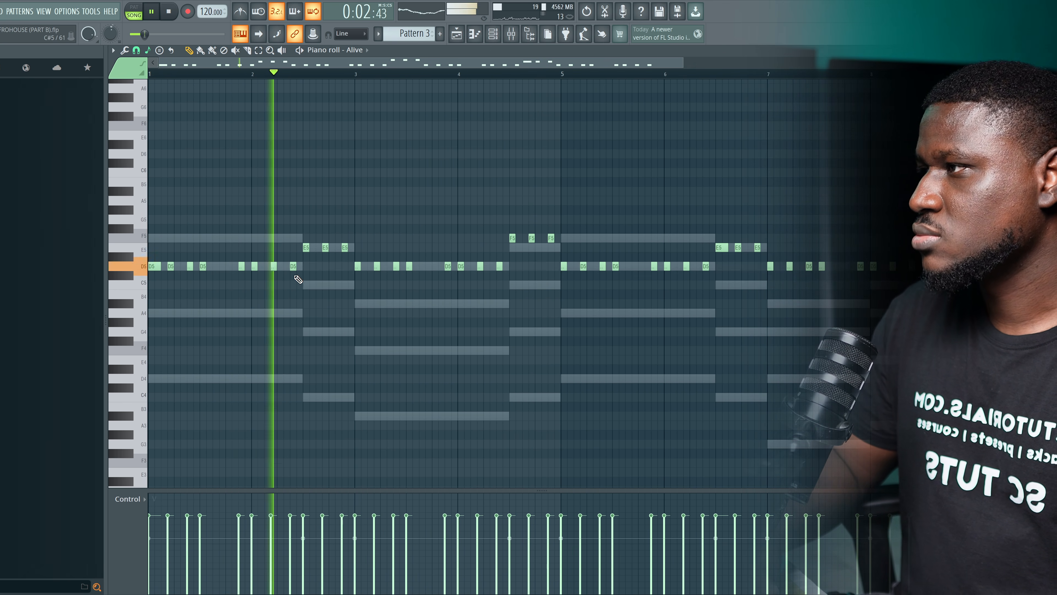
{"action": "scroll", "coordinate": [371, 290], "scroll_direction": "down", "scroll_amount": 4}
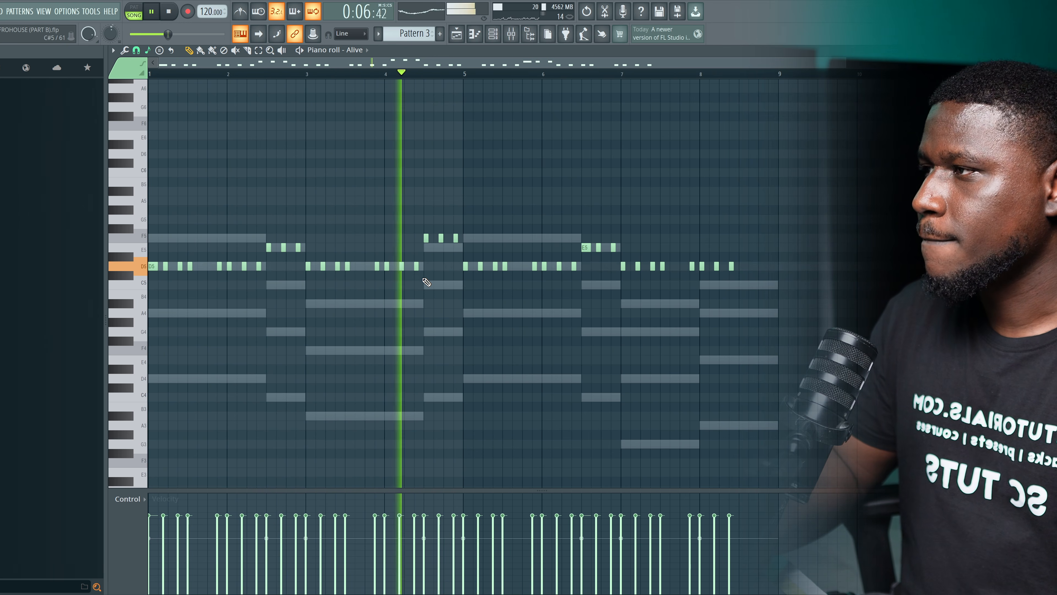
{"action": "key", "text": "space"}
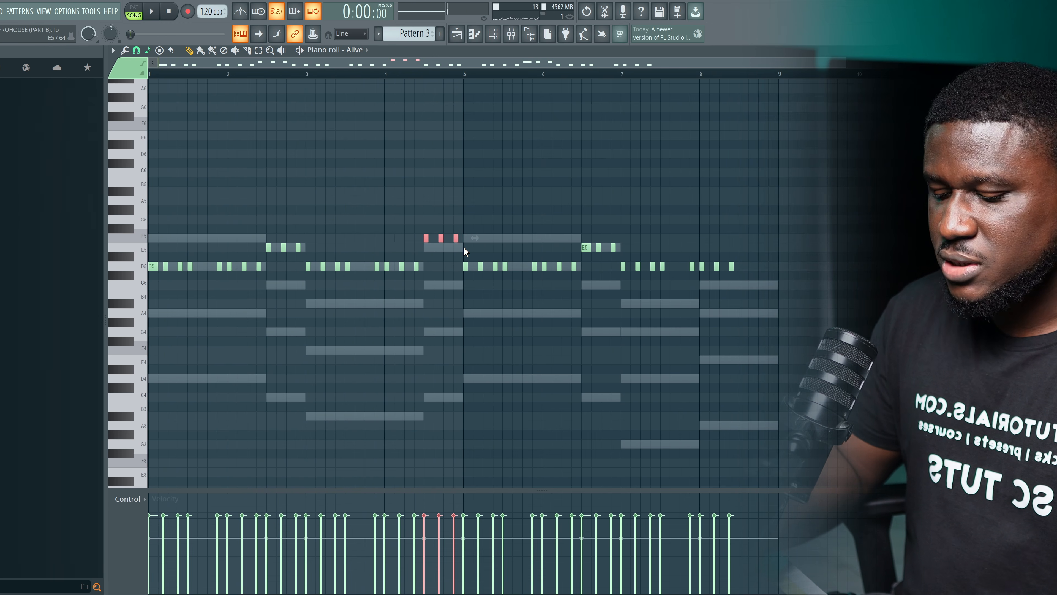
{"action": "key", "text": "shift+Down"}
{"action": "key", "text": "space"}
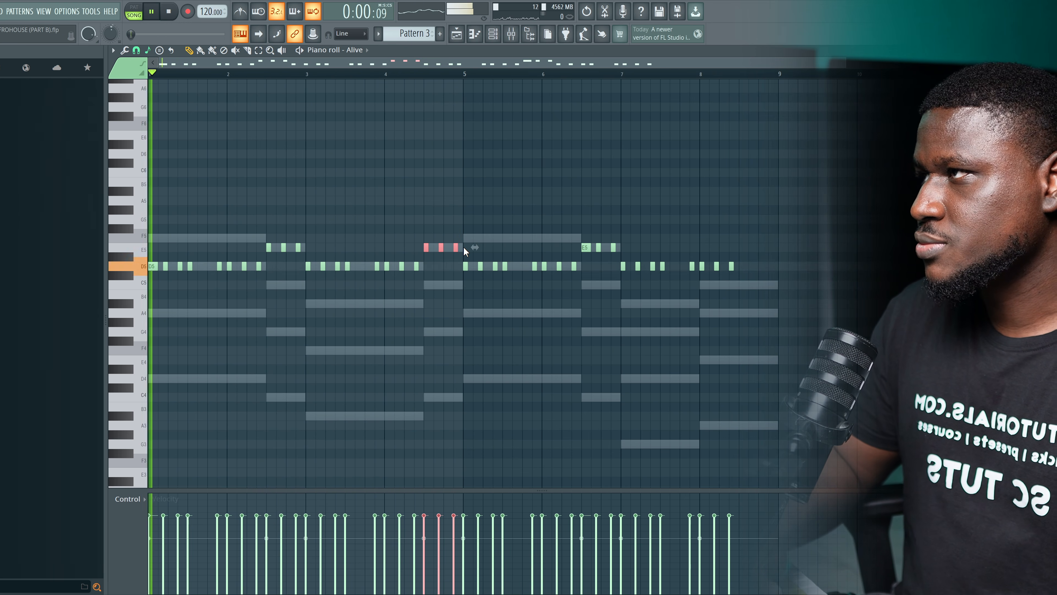
{"action": "left_click", "coordinate": [403, 75]}
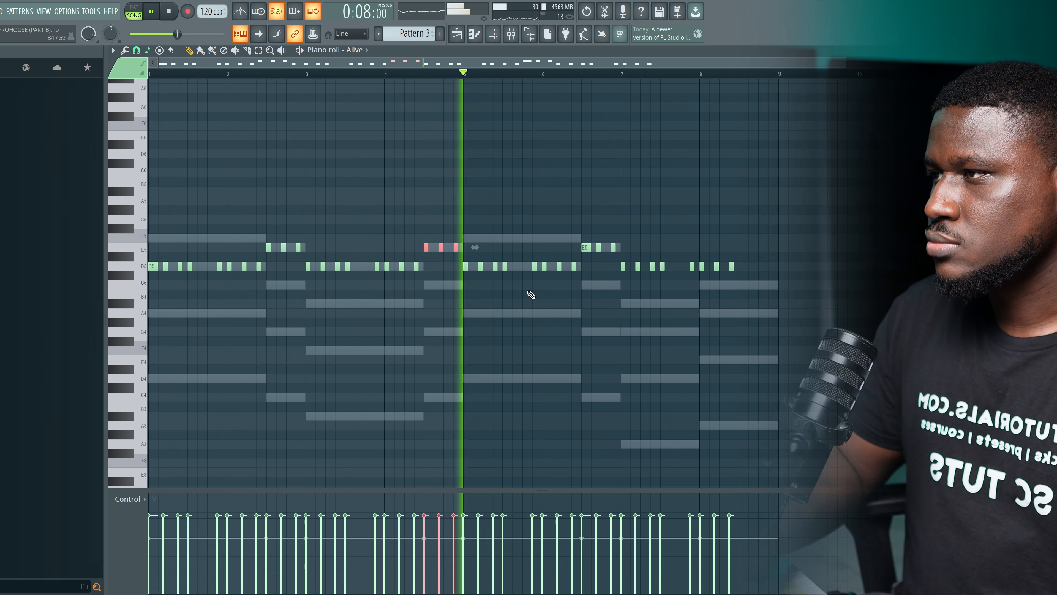
Step: Add a group of three short E5 notes in the second half of bar 8 and play the ending
{"action": "left_click_drag", "start_coordinate": [609, 263], "coordinate": [756, 276]}
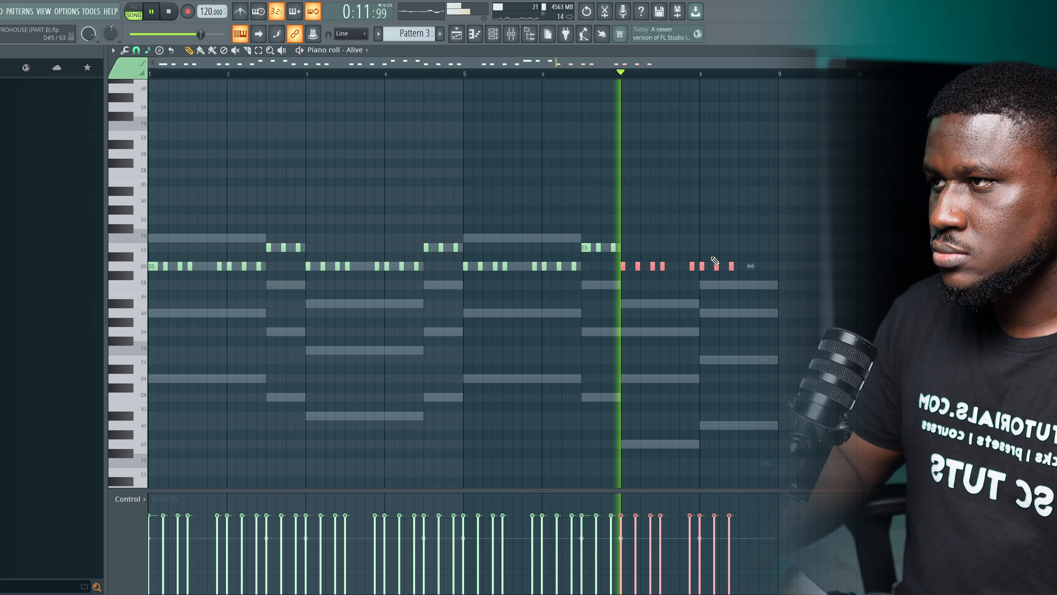
{"action": "left_click_drag", "start_coordinate": [690, 254], "coordinate": [737, 267]}
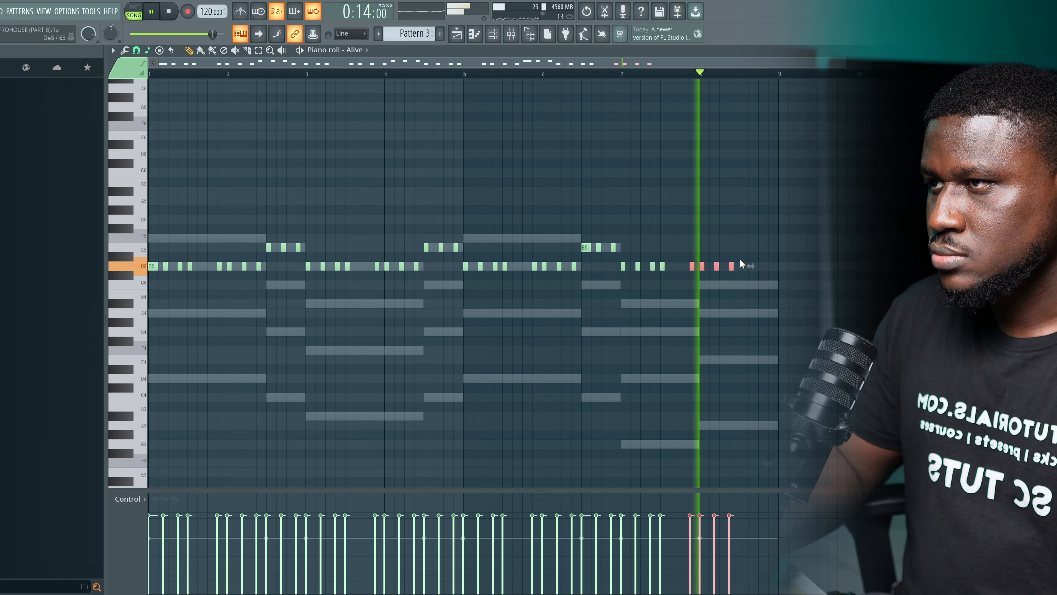
{"action": "key", "text": "space"}
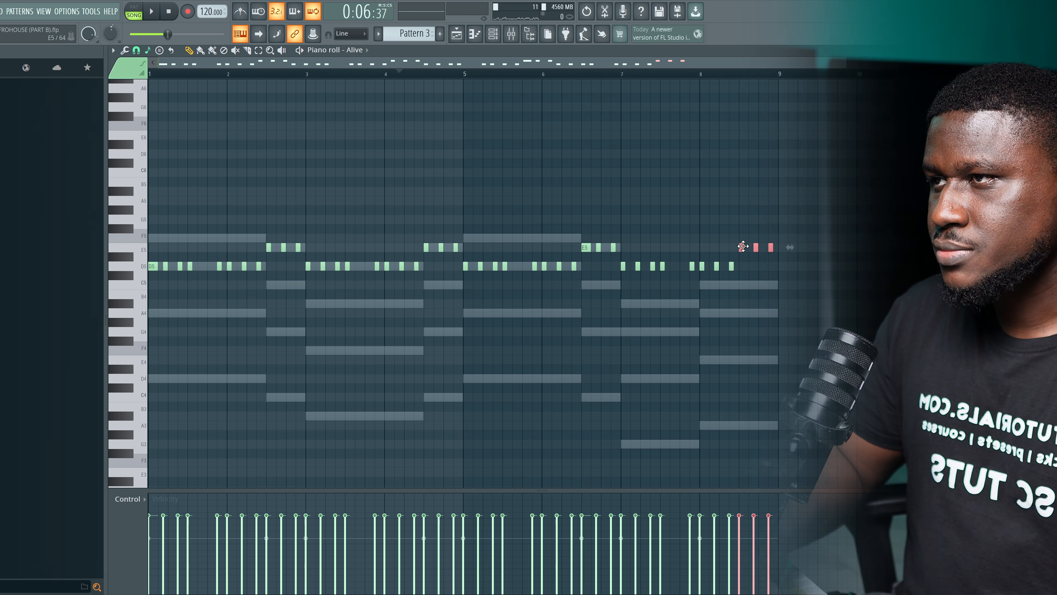
{"action": "key", "text": "space"}
{"action": "left_click", "coordinate": [658, 73]}
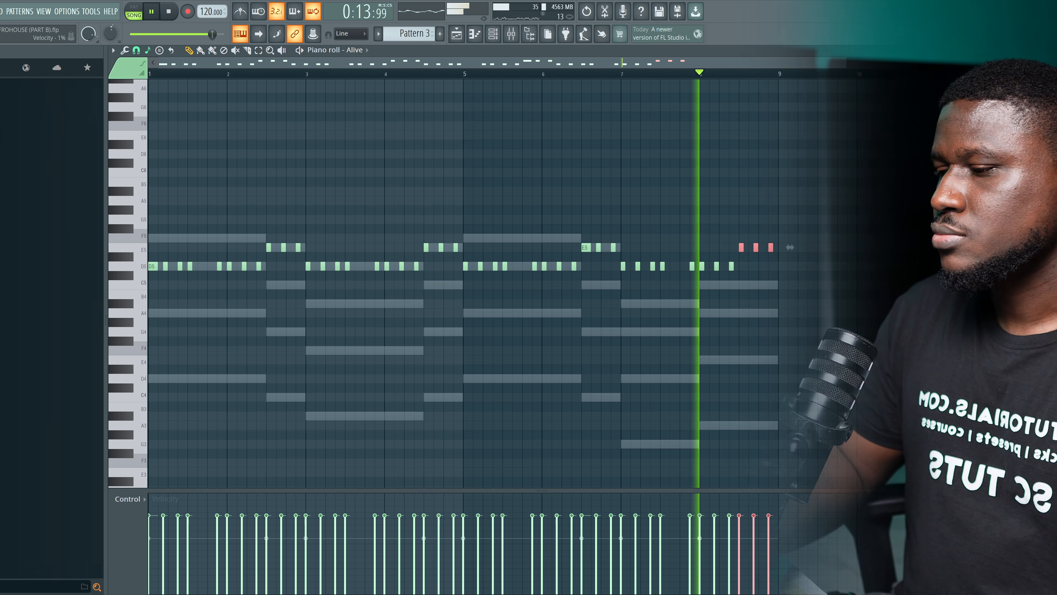
Step: Lower the three added notes at the end of bar 8 to C5, play the ending, and return to the channel rack
{"action": "key", "text": "space"}
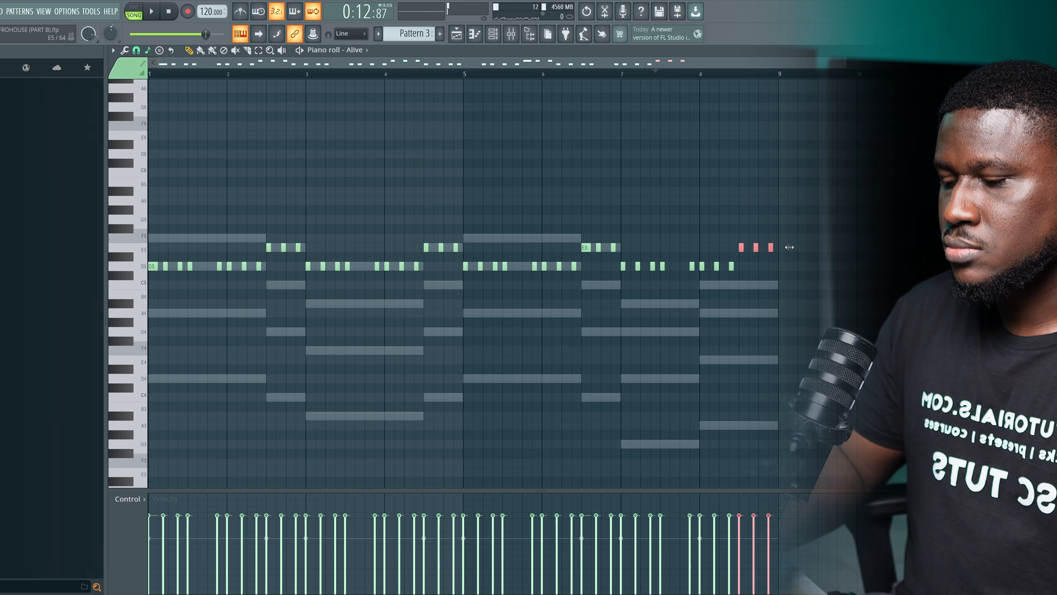
{"action": "key", "text": "space"}
{"action": "key", "text": "Down"}
{"action": "key", "text": "Down"}
{"action": "key", "text": "Down"}
{"action": "key", "text": "Down"}
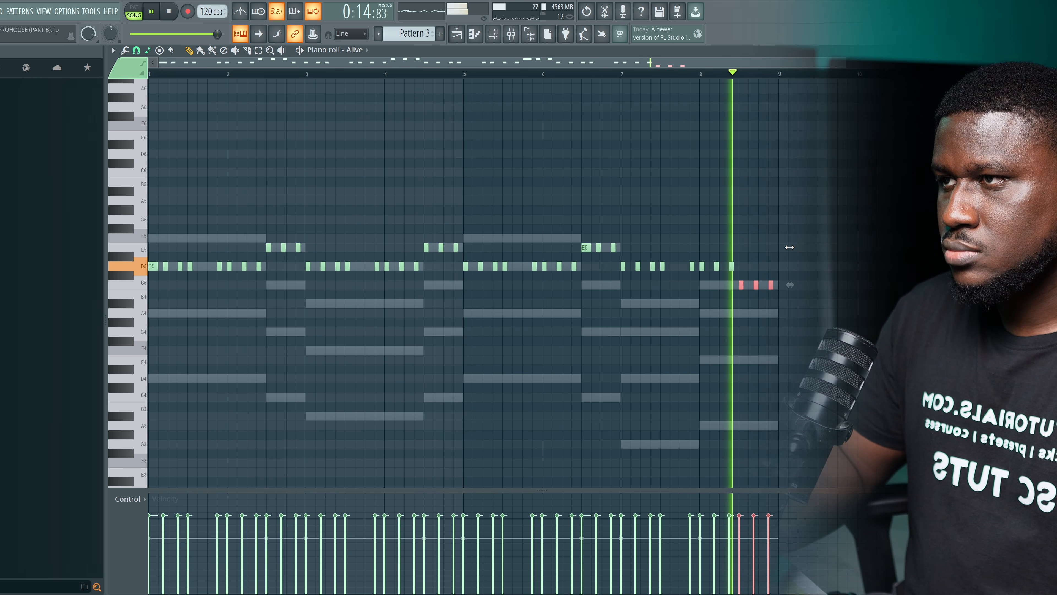
{"action": "key", "text": "space"}
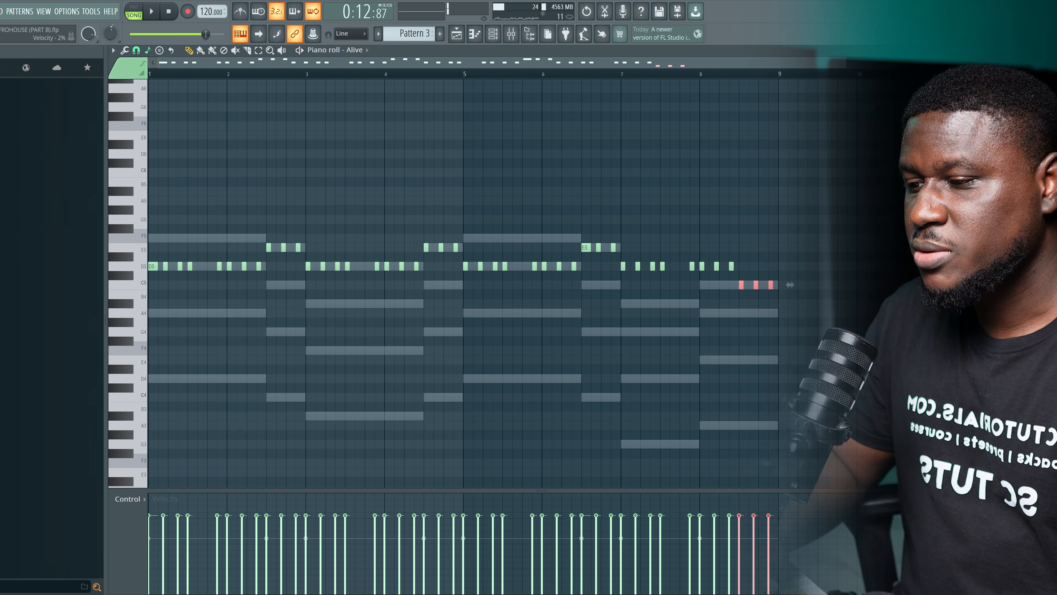
{"action": "key", "text": "F6"}
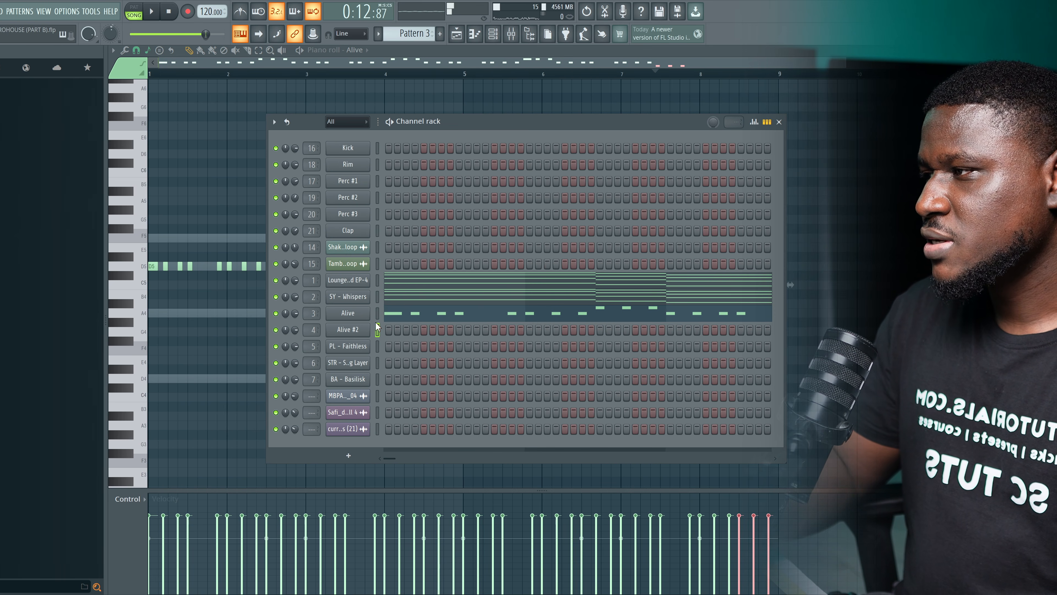
Step: Copy the Alive melody and paste it into the Alive #2 channel in Pattern 3
{"action": "right_click", "coordinate": [357, 315]}
{"action": "left_click", "coordinate": [483, 324]}
{"action": "right_click", "coordinate": [359, 333]}
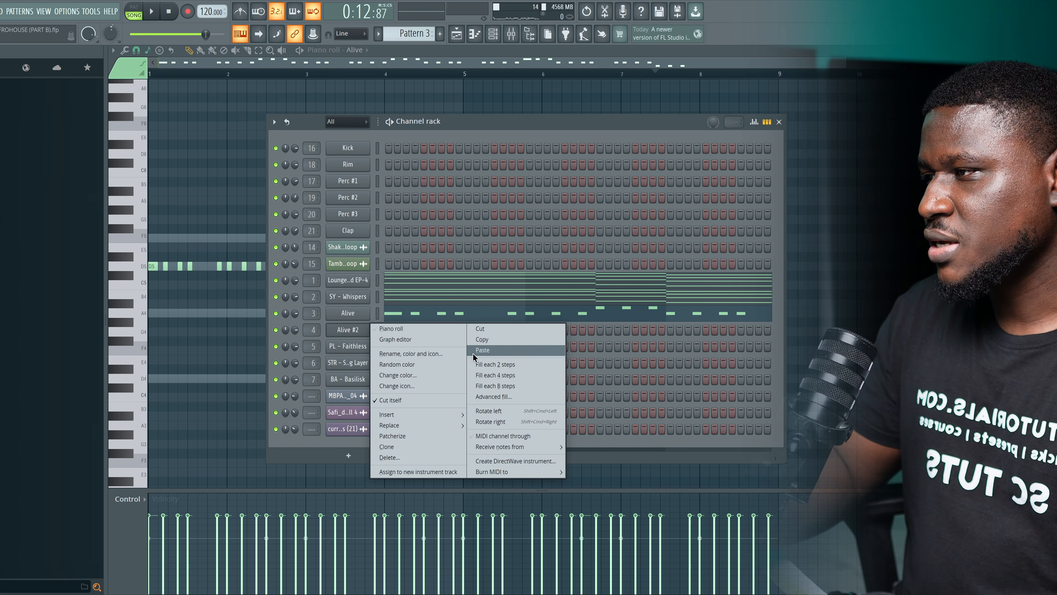
{"action": "left_click", "coordinate": [483, 350]}
Step: Lower the pasted Alive #2 melody by one octave, play it, and return to the channel rack
{"action": "left_click", "coordinate": [424, 330]}
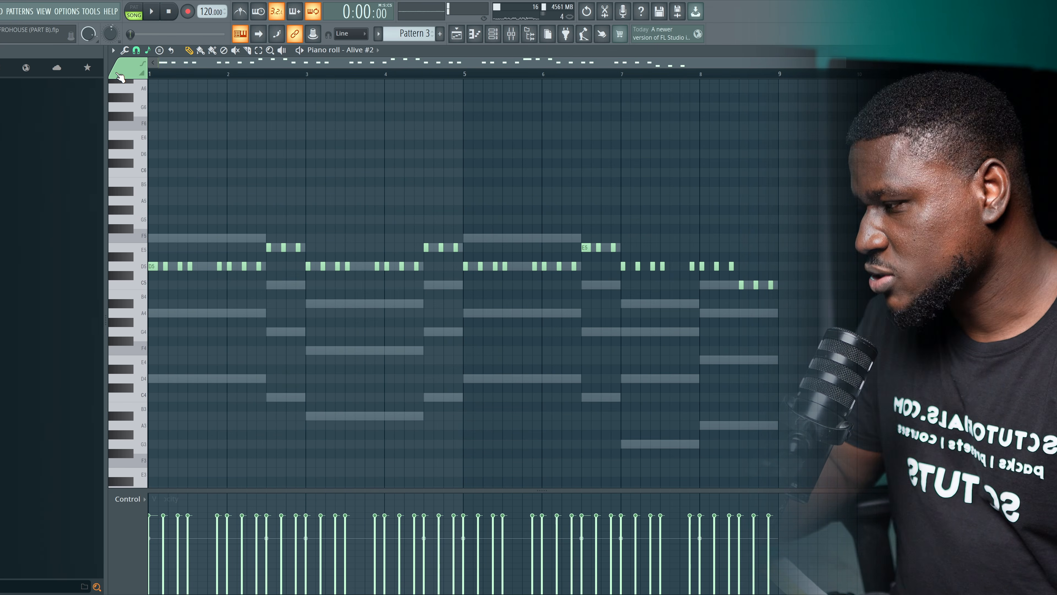
{"action": "key", "text": "ctrl+Down"}
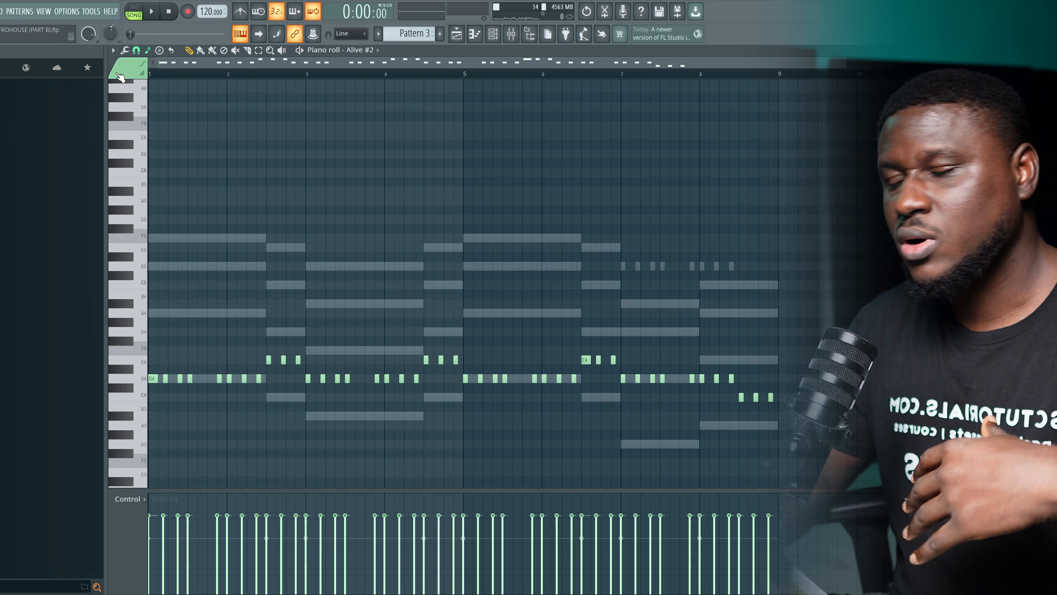
{"action": "key", "text": "space"}
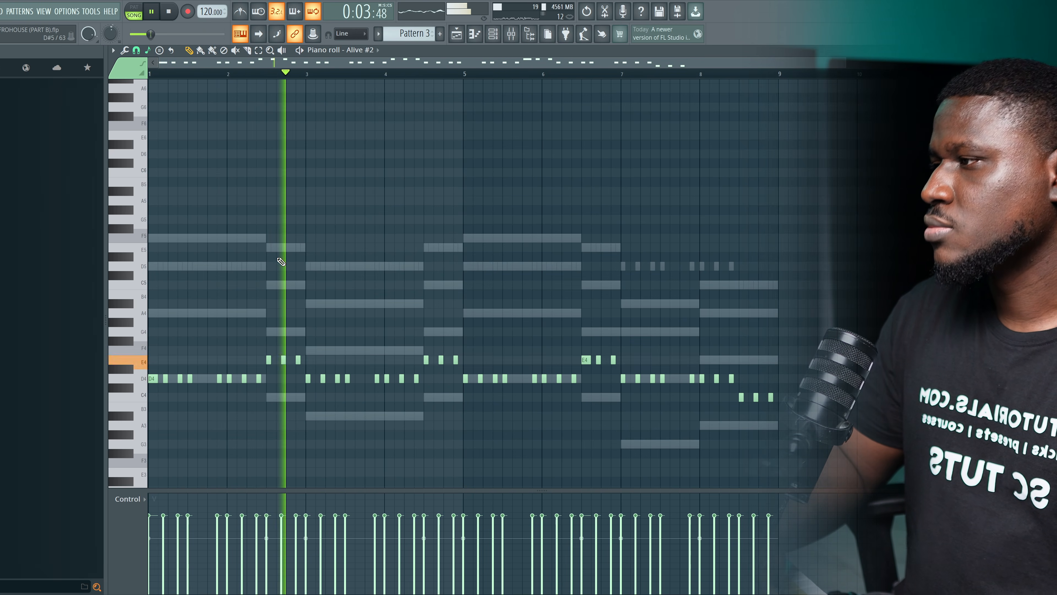
{"action": "key", "text": "space"}
{"action": "left_click", "coordinate": [493, 34]}
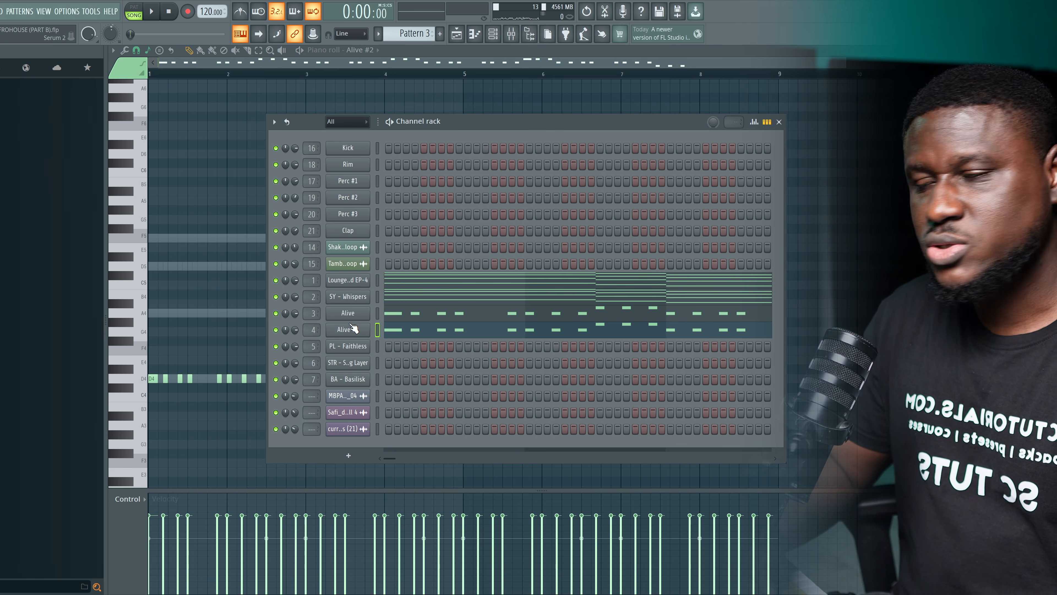
{"action": "key", "text": "space"}
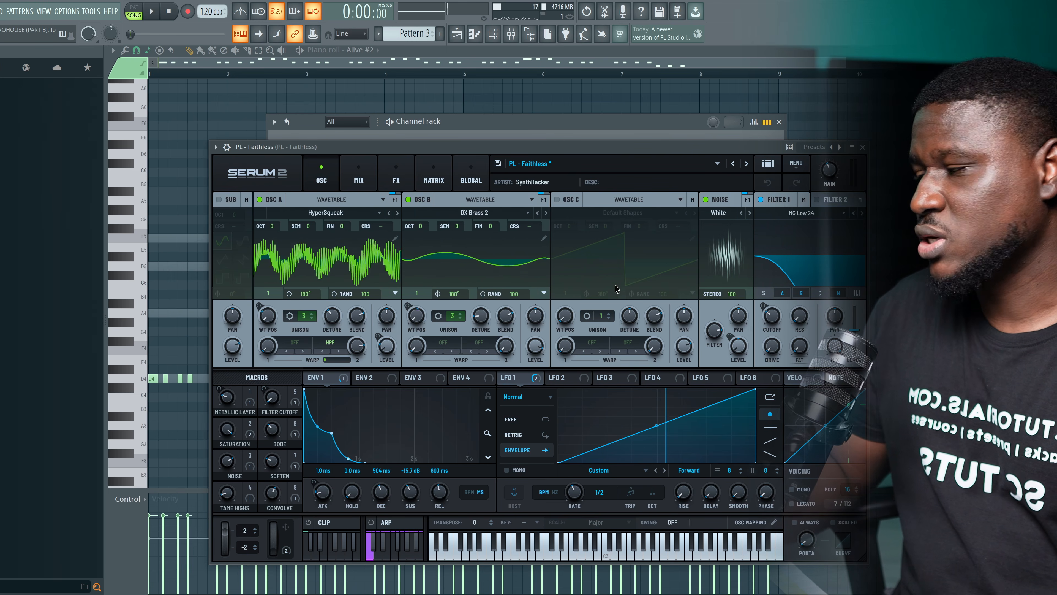
Step: Close the PL - Faithless synth and place a short D5 note at the start of bar 1 in its piano roll
{"action": "left_click", "coordinate": [862, 147]}
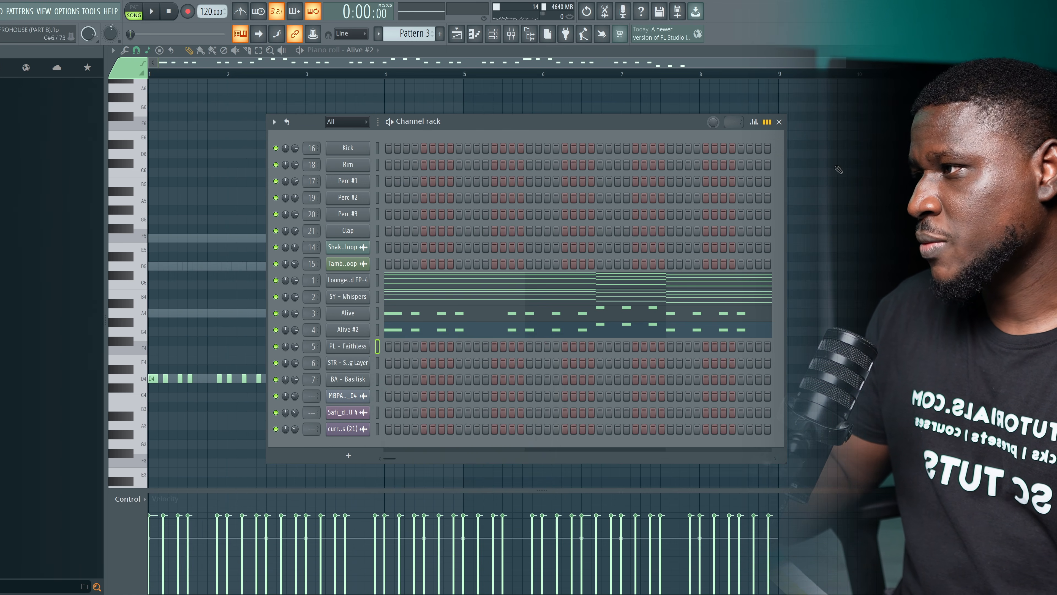
{"action": "right_click", "coordinate": [361, 346]}
{"action": "left_click", "coordinate": [387, 347]}
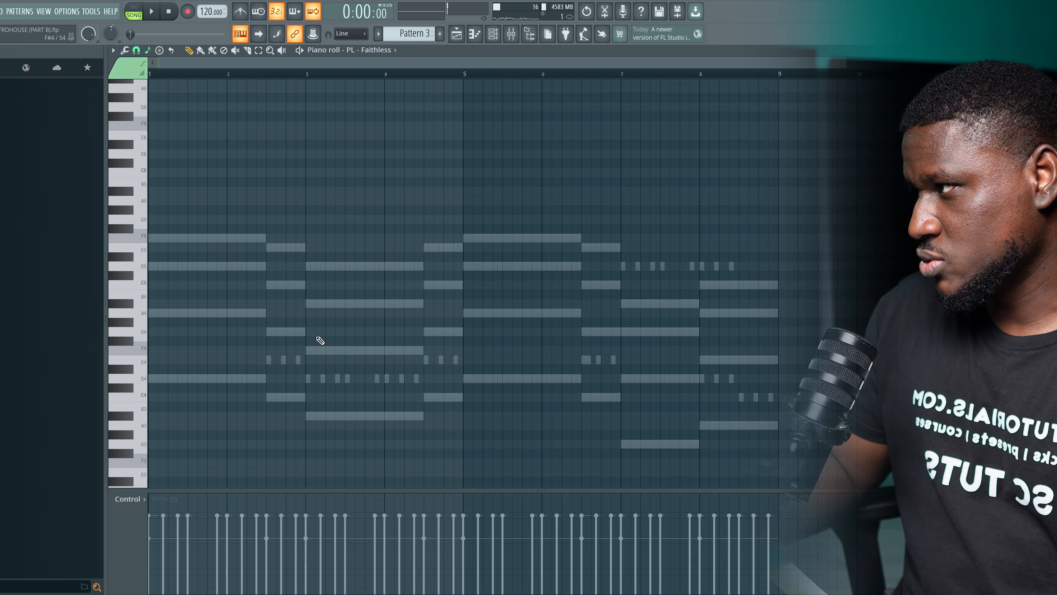
{"action": "left_click", "coordinate": [151, 266]}
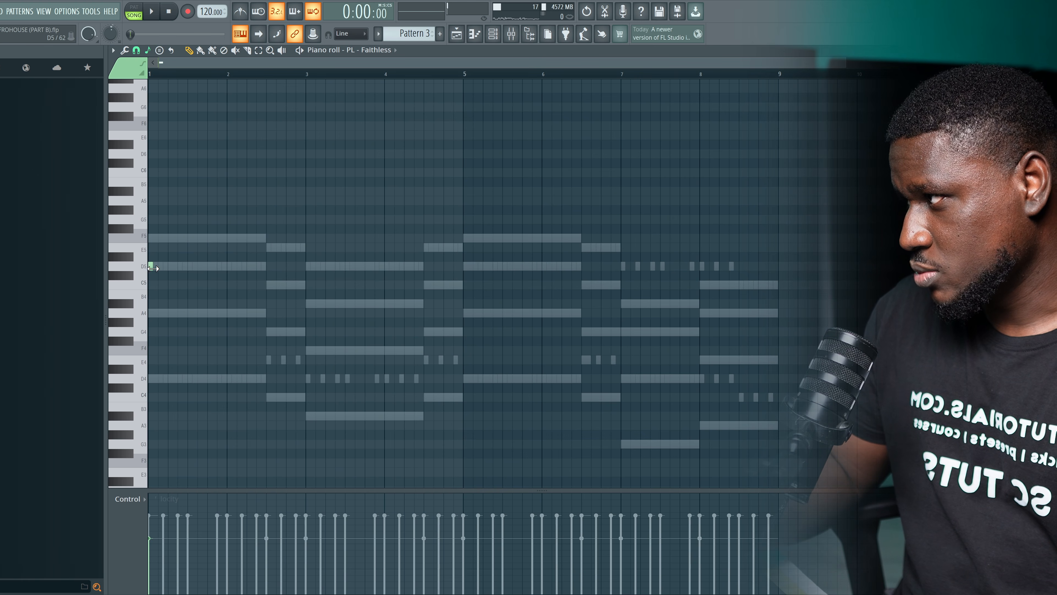
Step: Duplicate the short D5 note back to back until it fills bars 1 to 8, and deselect the notes
{"action": "scroll", "coordinate": [139, 268], "scroll_direction": "up", "scroll_amount": 4}
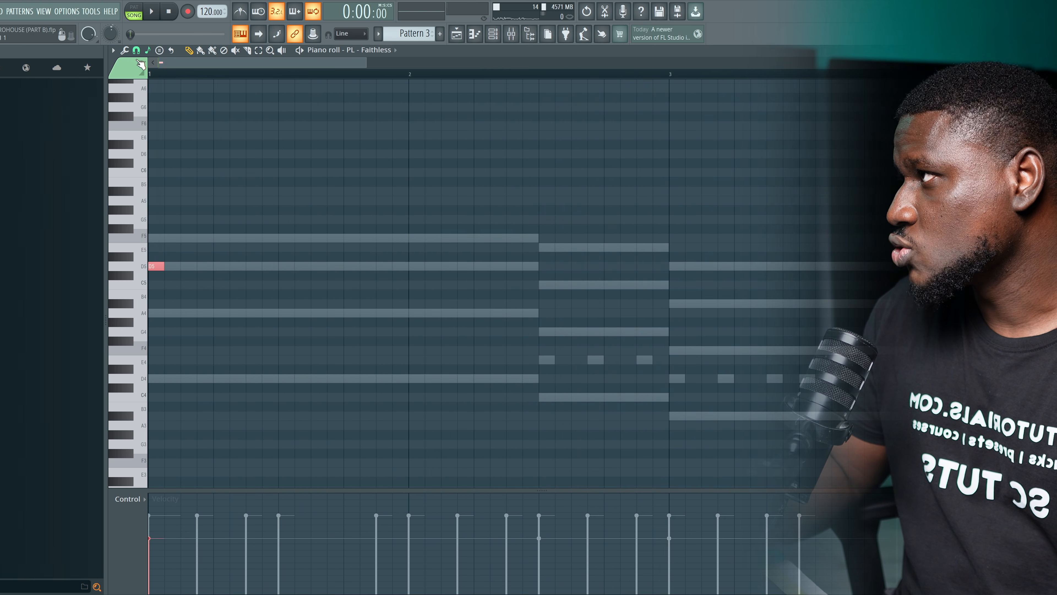
{"action": "left_click", "coordinate": [136, 51]}
{"action": "left_click", "coordinate": [151, 179]}
{"action": "scroll", "coordinate": [200, 239], "scroll_direction": "down", "scroll_amount": 3}
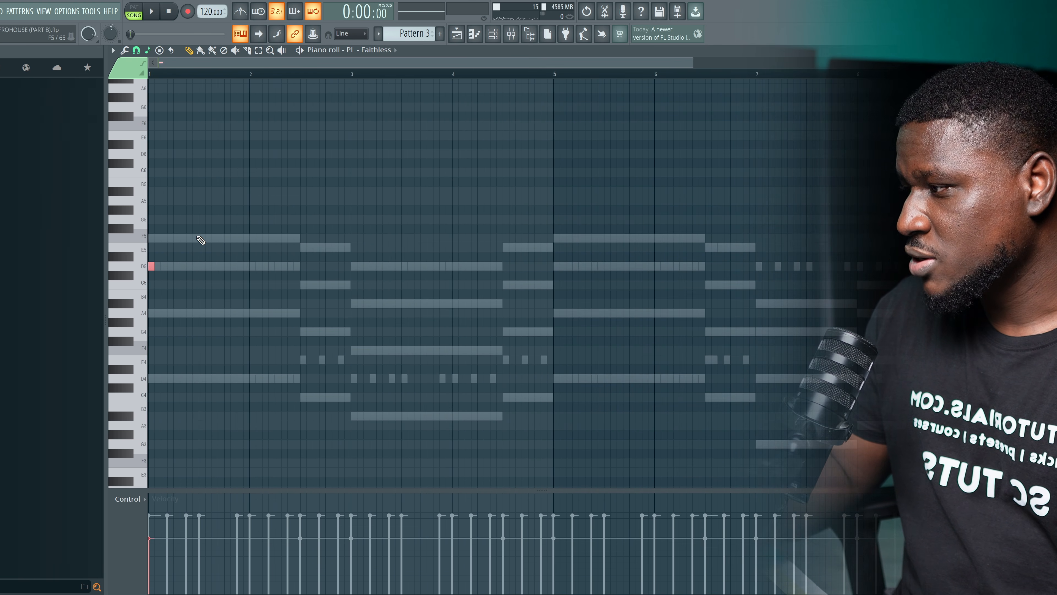
{"action": "key", "text": "ctrl+b"}
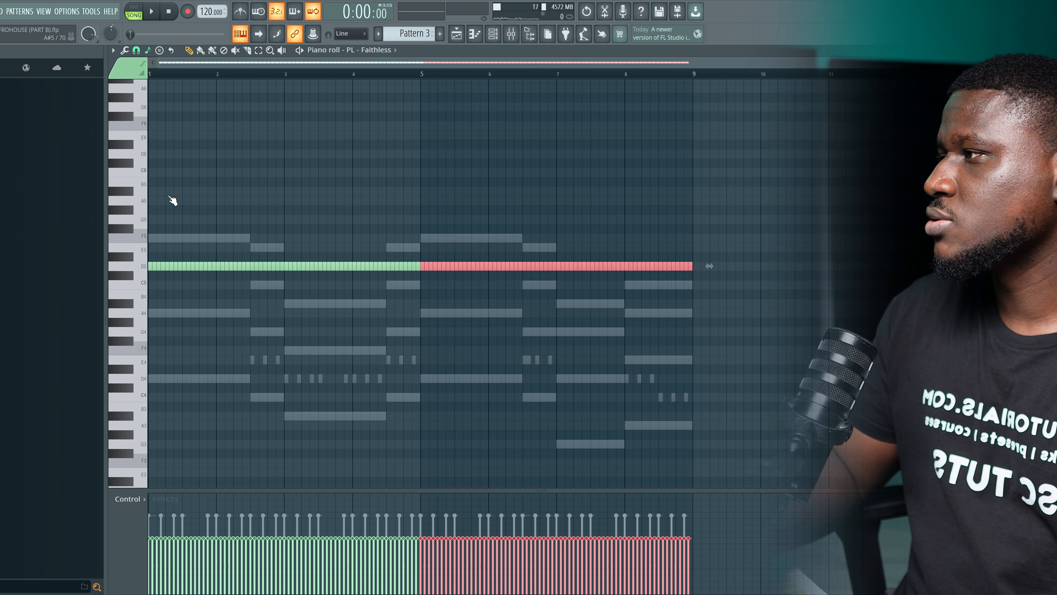
{"action": "left_click", "coordinate": [228, 208], "text": "ctrl"}
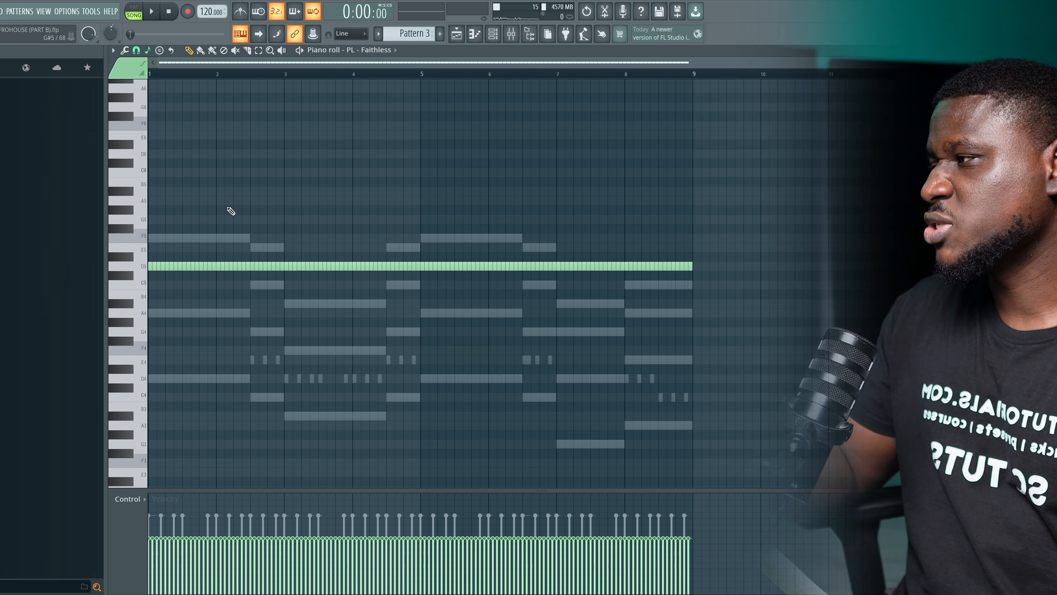
Step: Play the repeated D5 part together with the other channels, checking it in the channel rack and the piano roll
{"action": "key", "text": "space"}
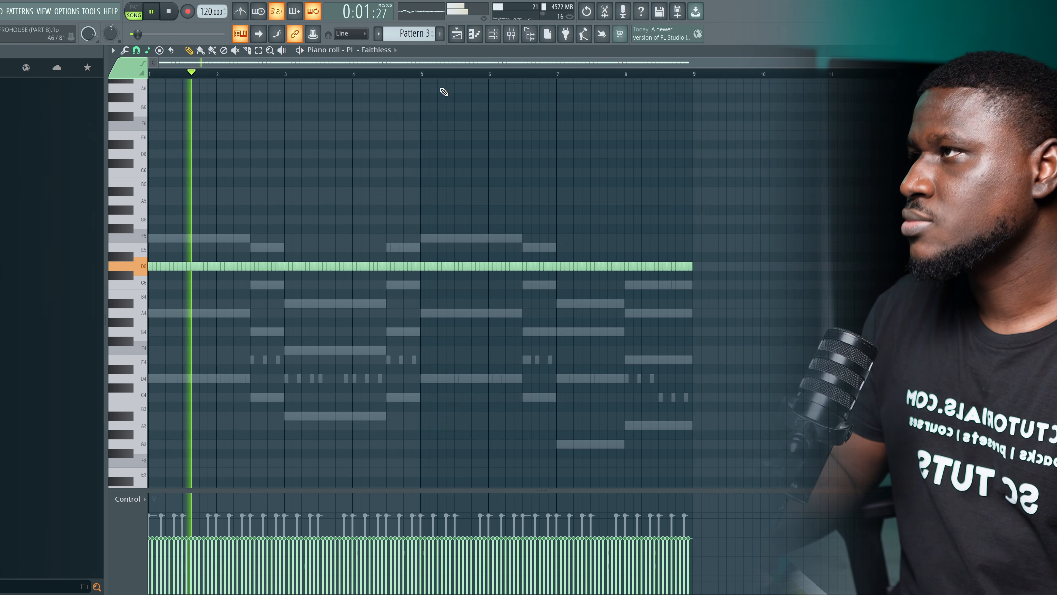
{"action": "key", "text": "F6"}
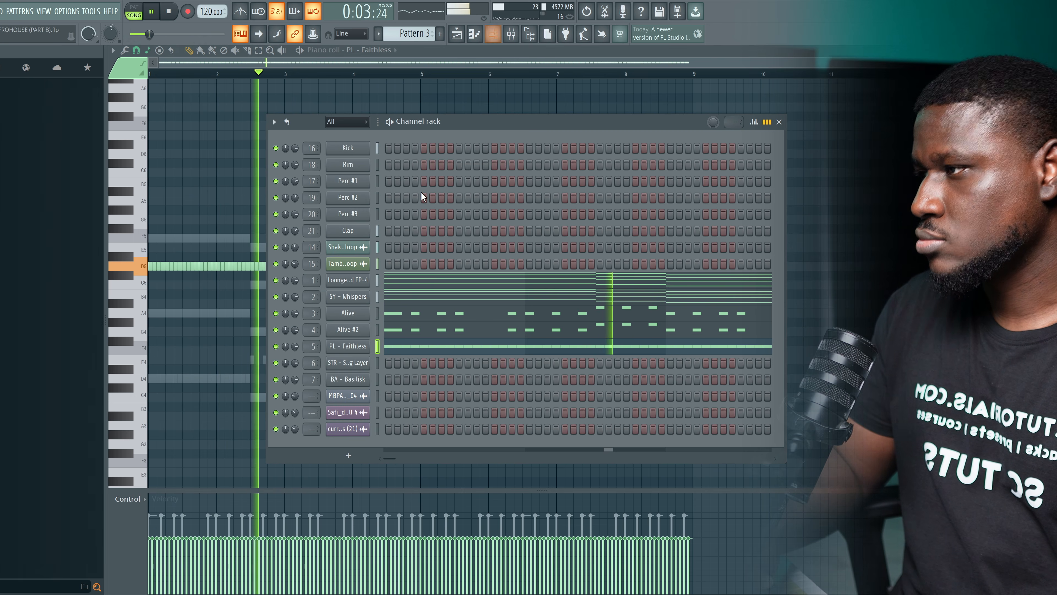
{"action": "key", "text": "space"}
{"action": "key", "text": "F6"}
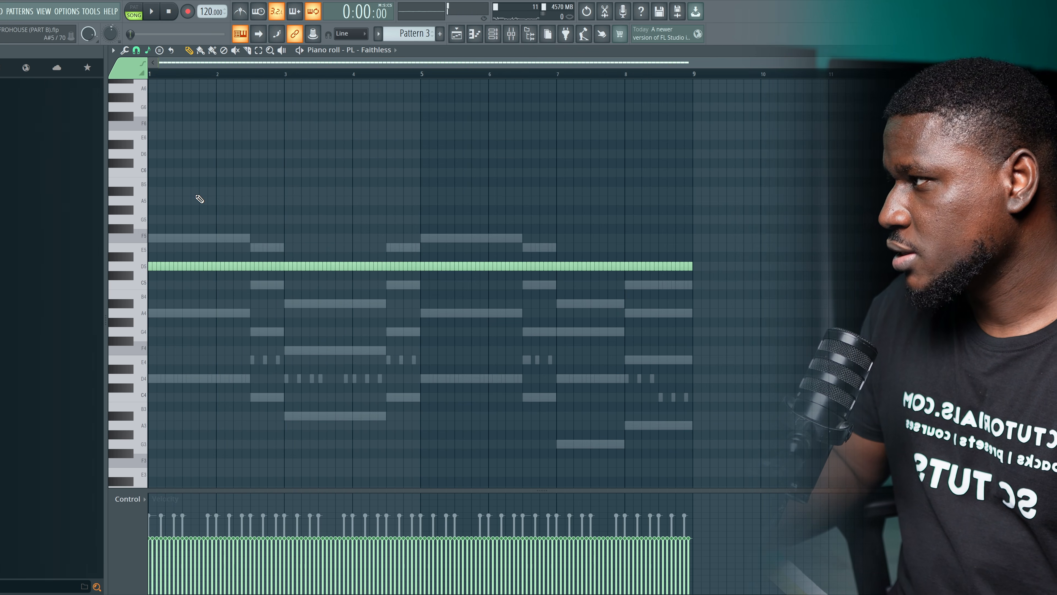
{"action": "key", "text": "shift+Down"}
{"action": "key", "text": "shift+Down"}
{"action": "key", "text": "shift+Up"}
{"action": "key", "text": "shift+Up"}
{"action": "key", "text": "space"}
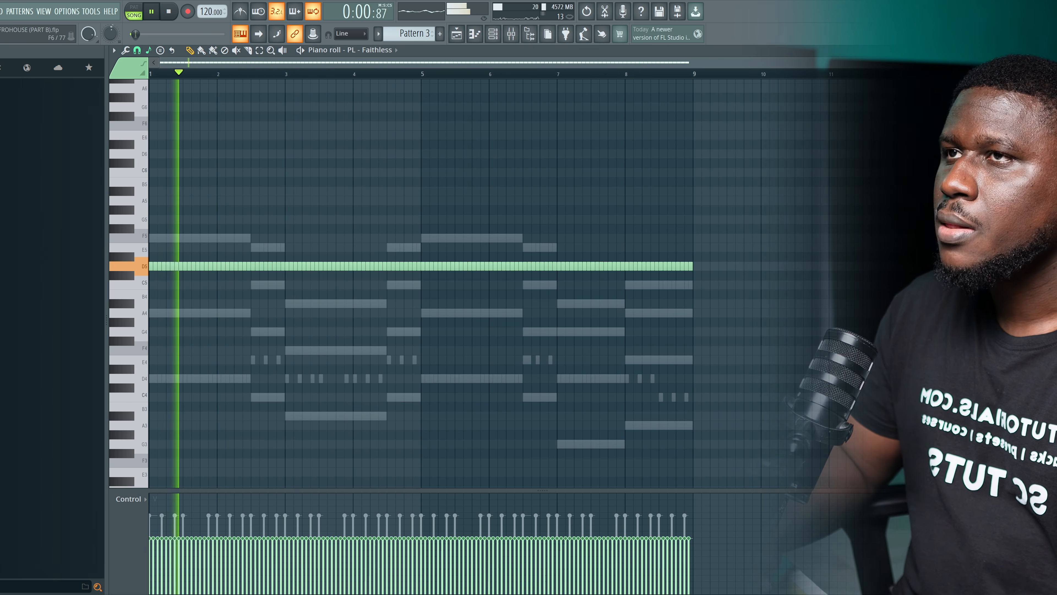
{"action": "key", "text": "Escape"}
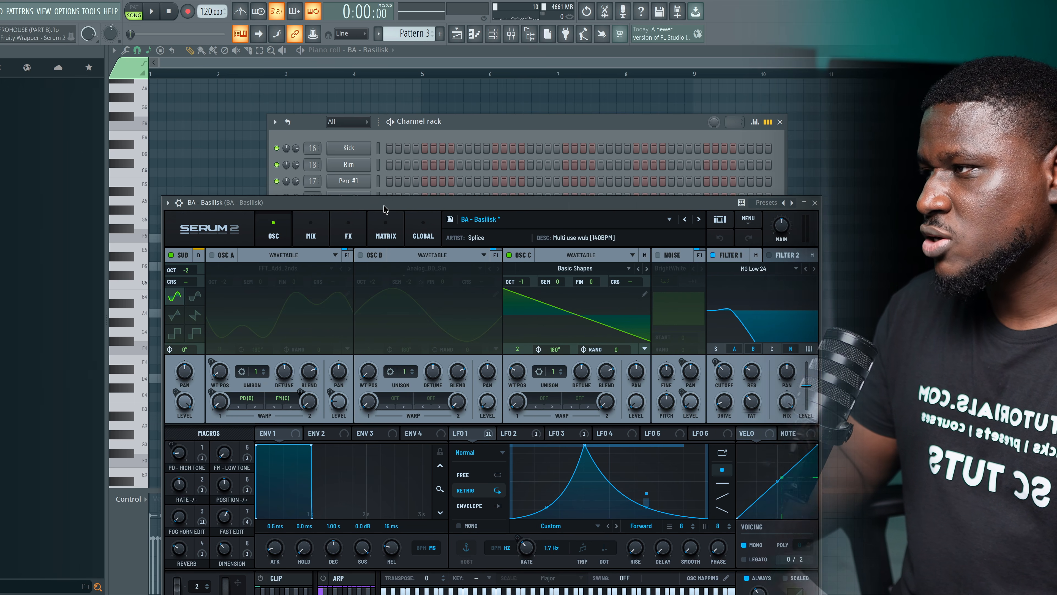
Step: Close the BA - Basilisk synth and draw its bass notes D4, C4, A#3 and C4 across bars 1 to 4, following the chord roots
{"action": "left_click_drag", "start_coordinate": [384, 204], "coordinate": [389, 155]}
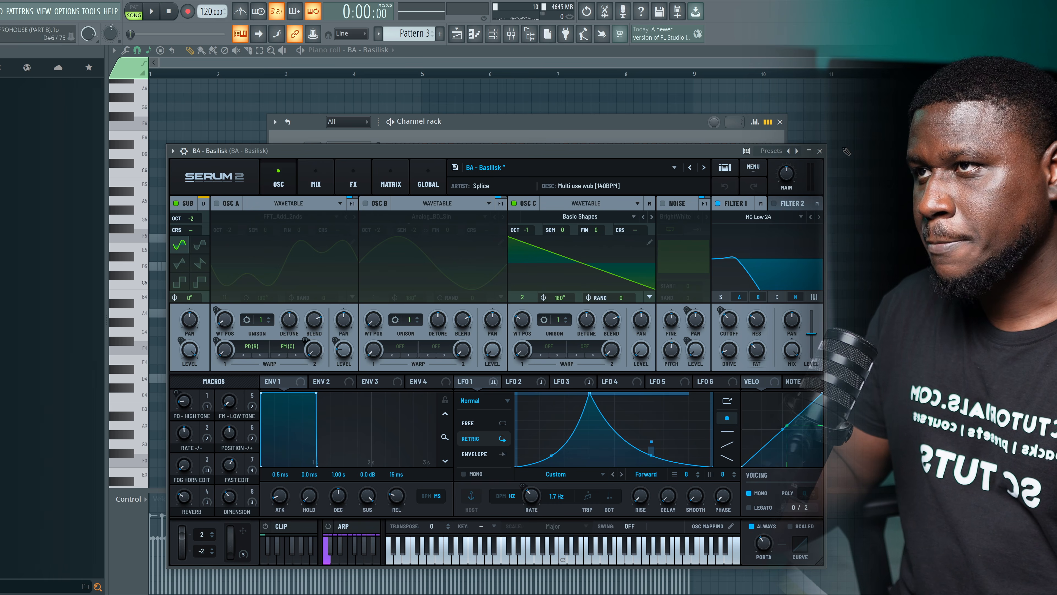
{"action": "left_click", "coordinate": [820, 150]}
{"action": "right_click", "coordinate": [354, 378]}
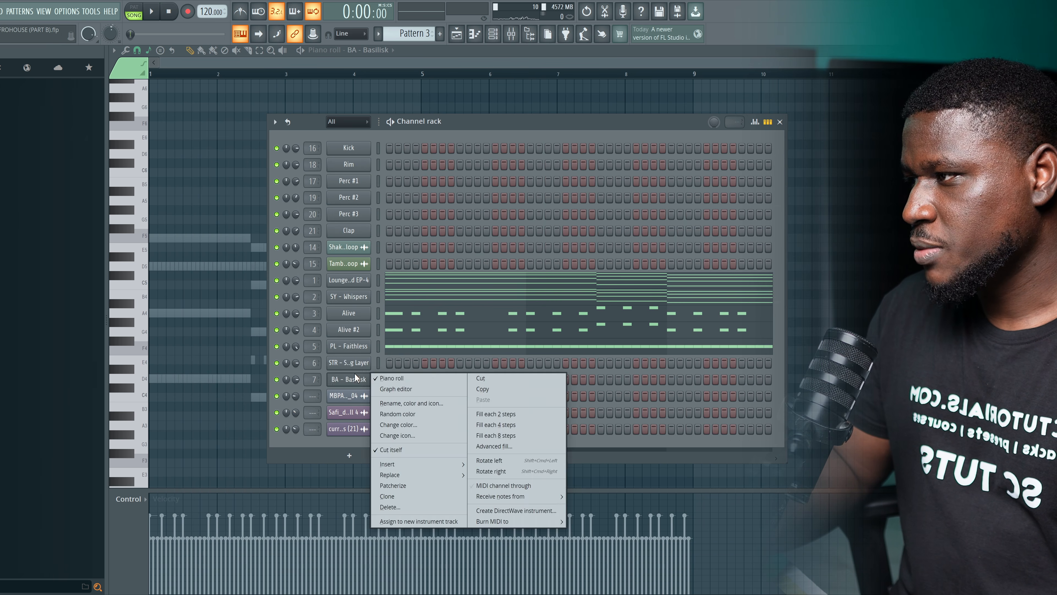
{"action": "left_click", "coordinate": [387, 378]}
{"action": "left_click", "coordinate": [175, 371]}
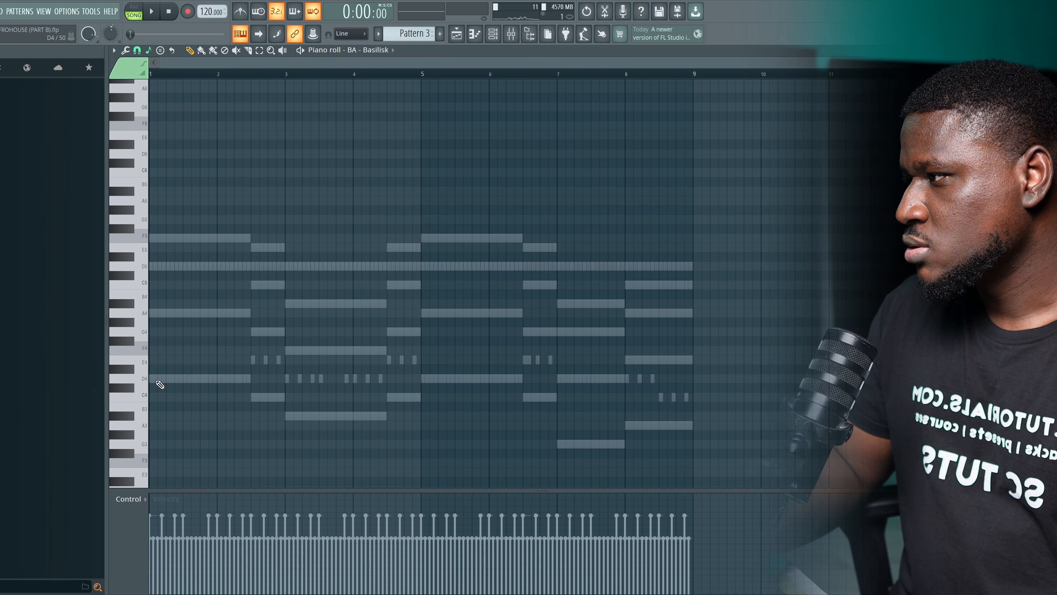
{"action": "left_click", "coordinate": [150, 378]}
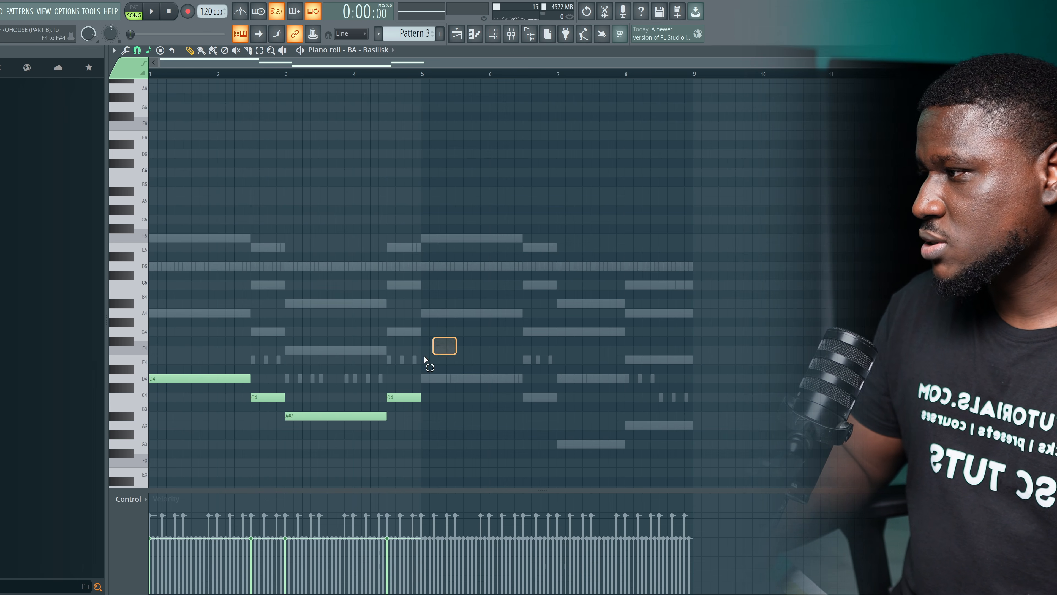
Step: Extend the bass line through bars 5 to 8 with D4, C4, G4 and A4, and play its beginning
{"action": "left_click_drag", "start_coordinate": [424, 357], "coordinate": [470, 371]}
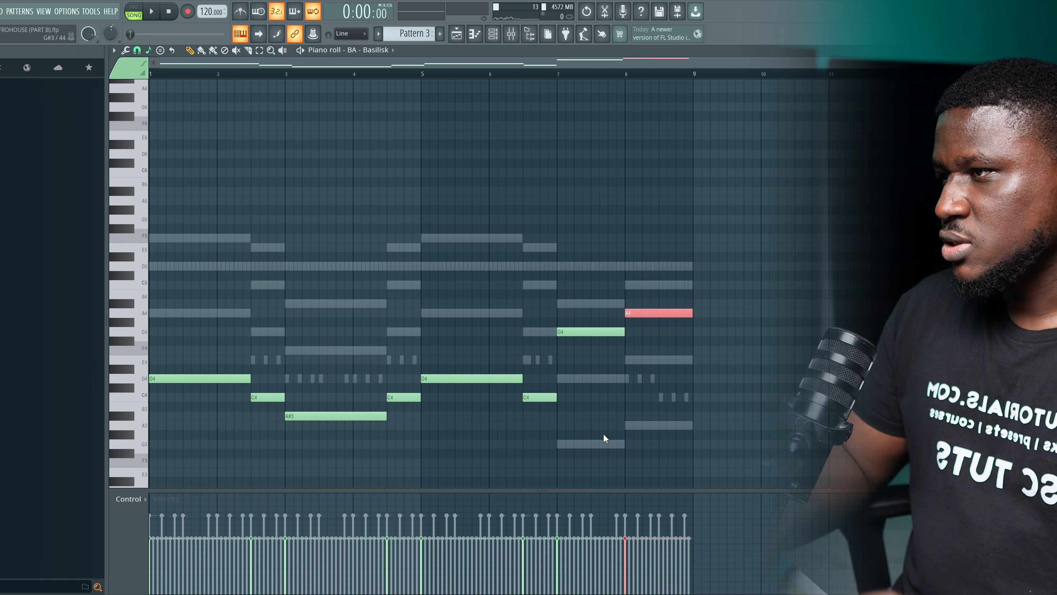
{"action": "key", "text": "space"}
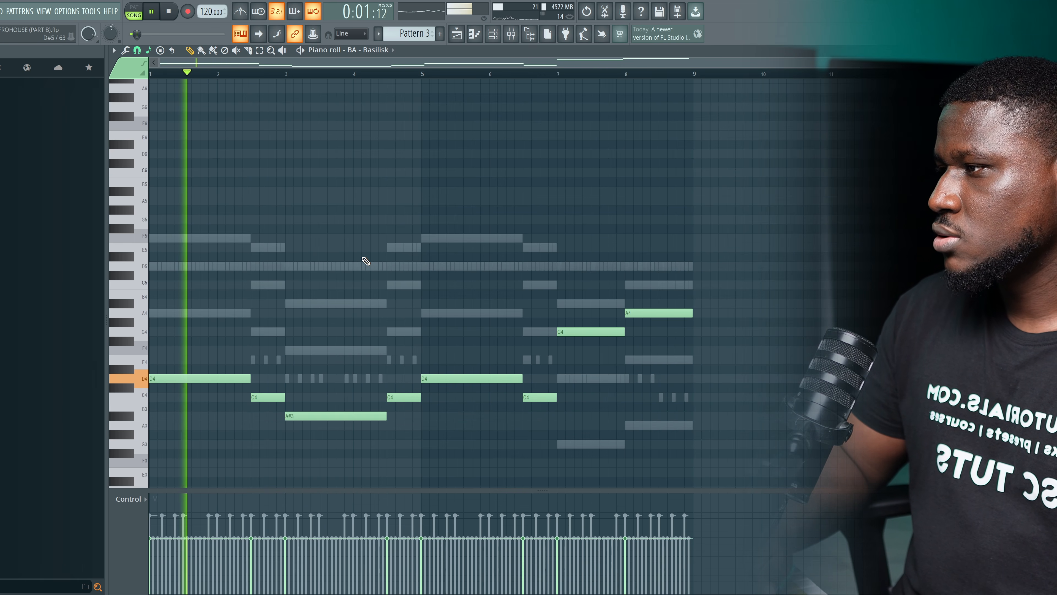
{"action": "key", "text": "space"}
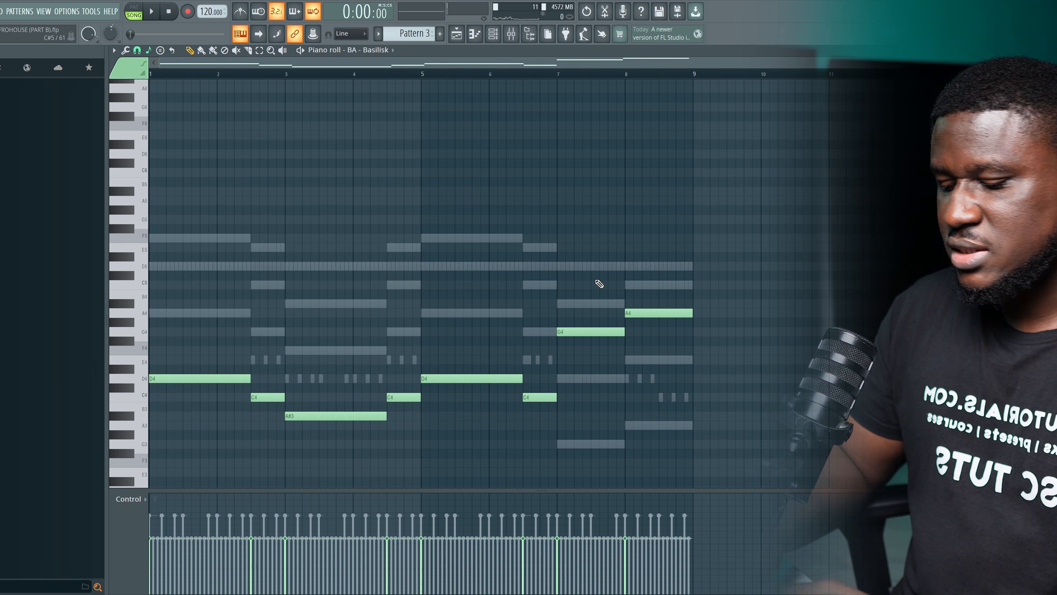
Step: Raise the whole bass line by one octave, play it with the other channels, and select the G5 and A5 notes in bars 7 and 8
{"action": "key", "text": "ctrl+Up"}
{"action": "key", "text": "space"}
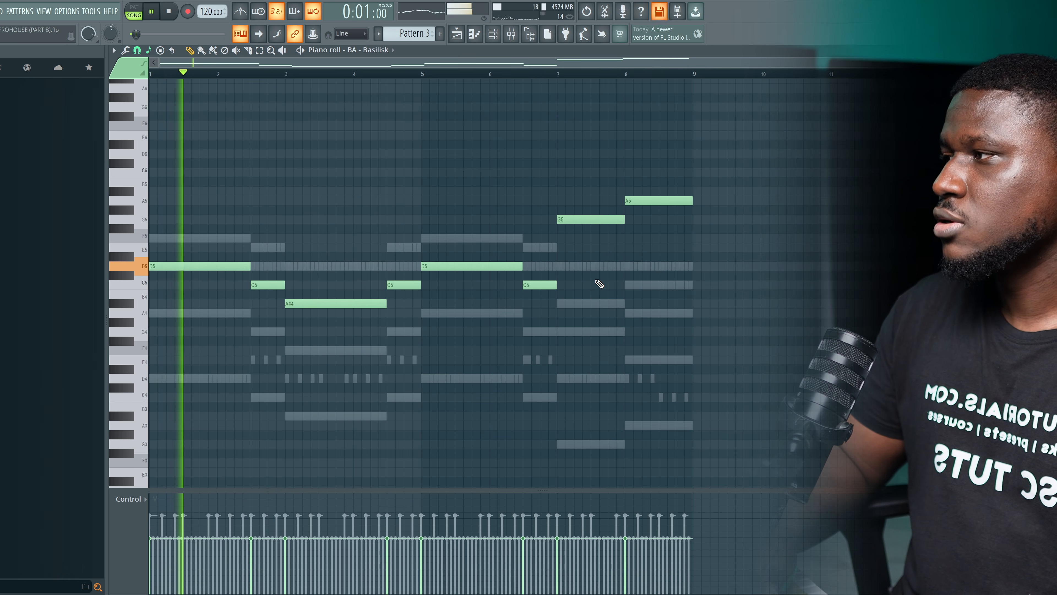
{"action": "key", "text": "space"}
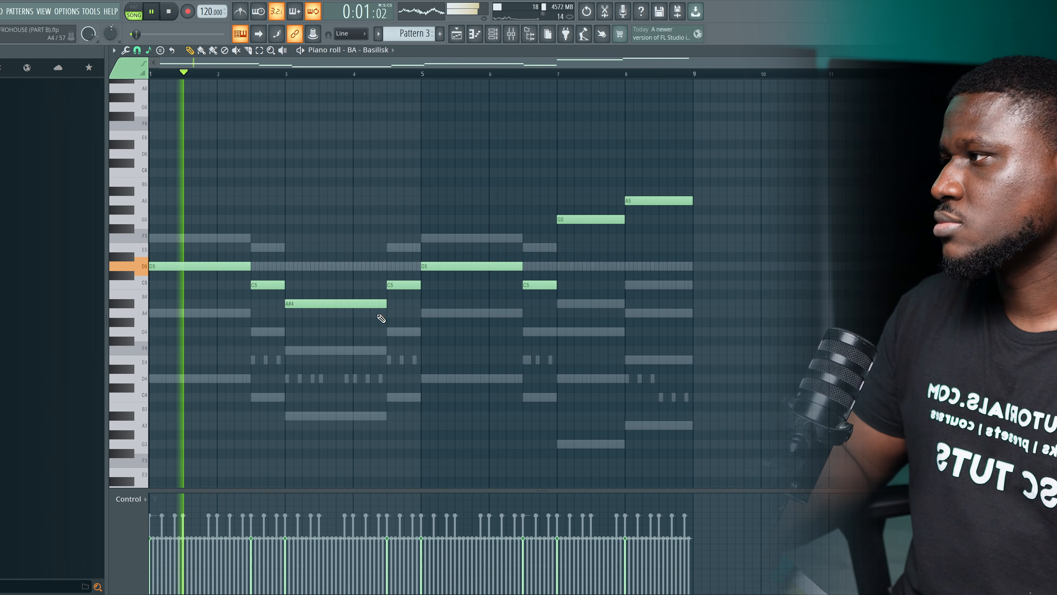
{"action": "key", "text": "F6"}
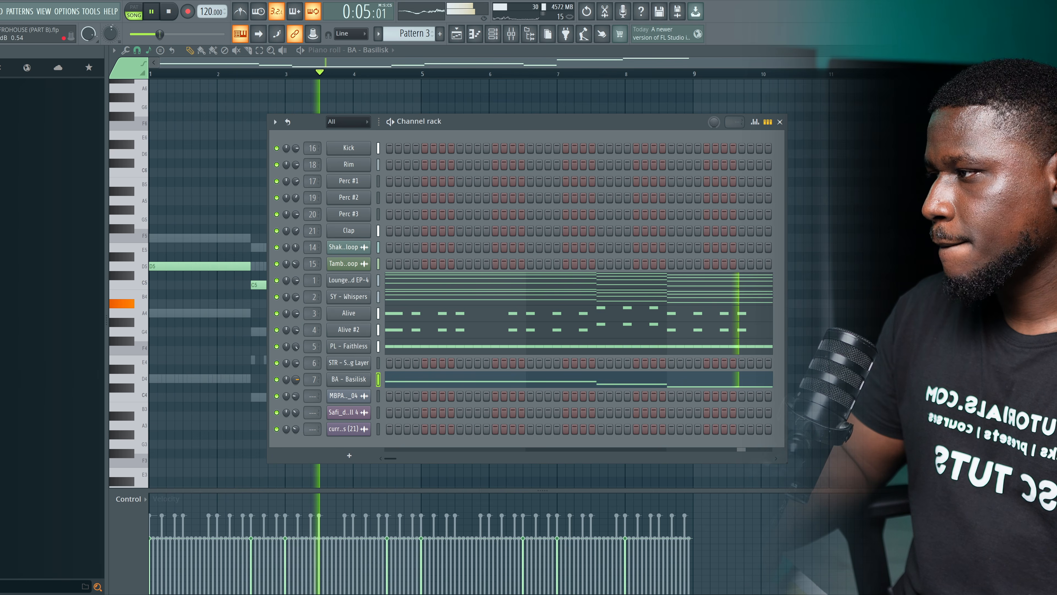
{"action": "key", "text": "F6"}
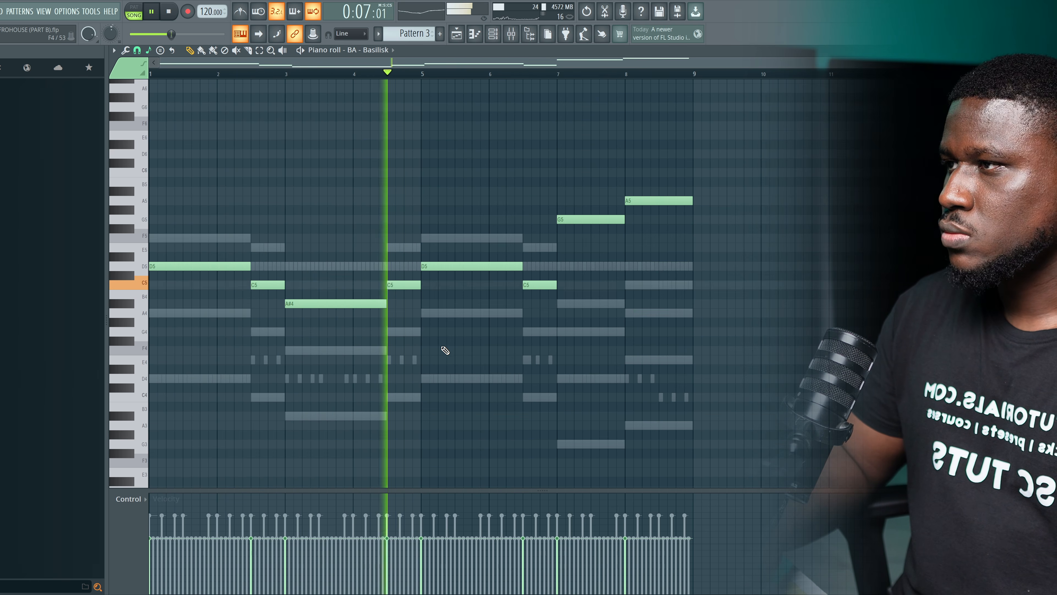
{"action": "left_click_drag", "start_coordinate": [583, 177], "coordinate": [646, 250]}
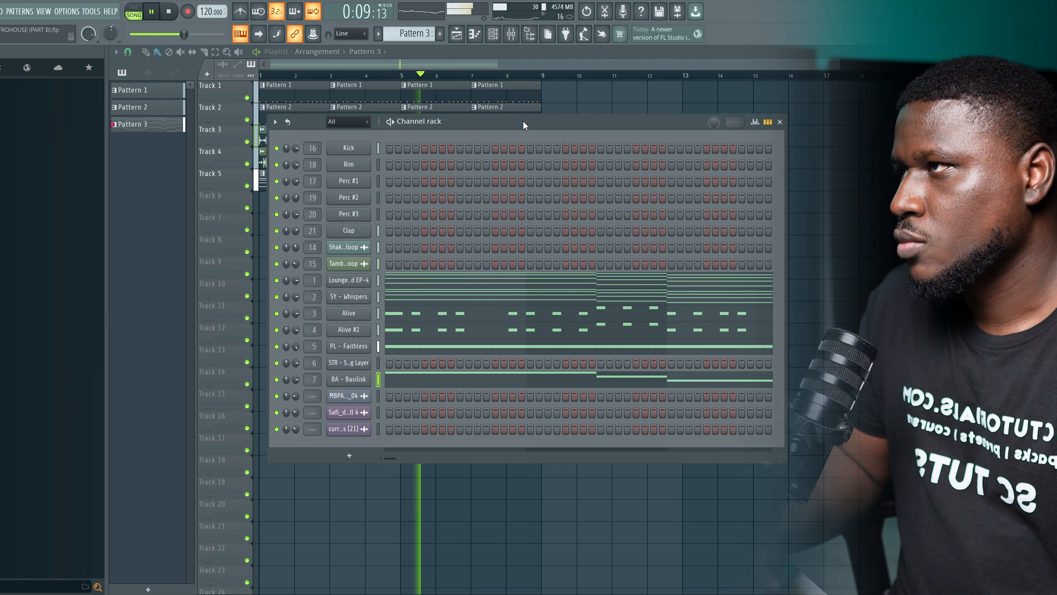
Step: Move the channel rack below the playlist clips, listen to the arrangement through bar 8, and hide the rack
{"action": "left_click_drag", "start_coordinate": [523, 121], "coordinate": [476, 209]}
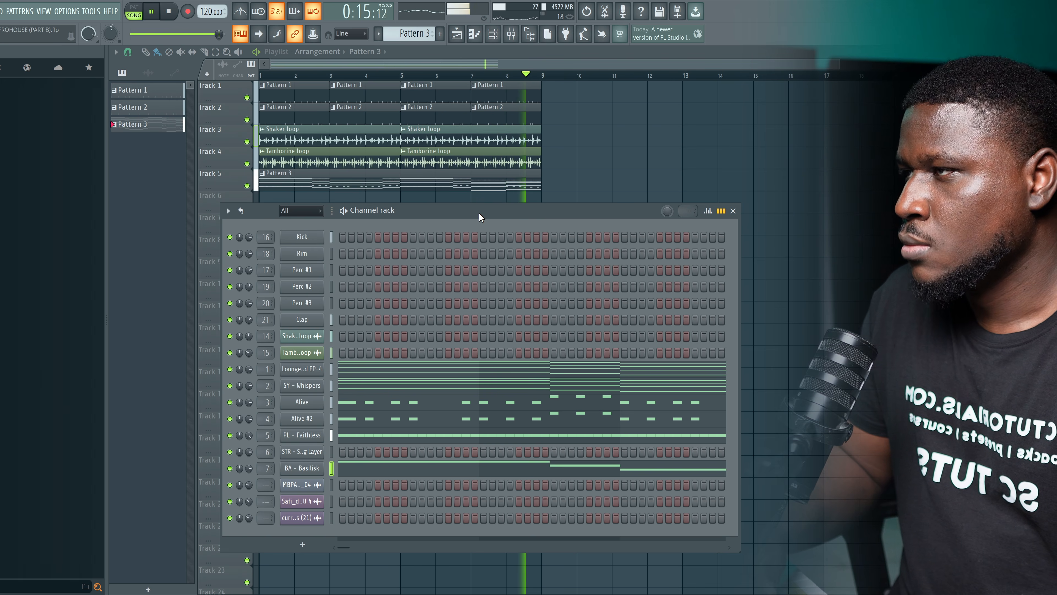
{"action": "key", "text": "space"}
{"action": "key", "text": "F6"}
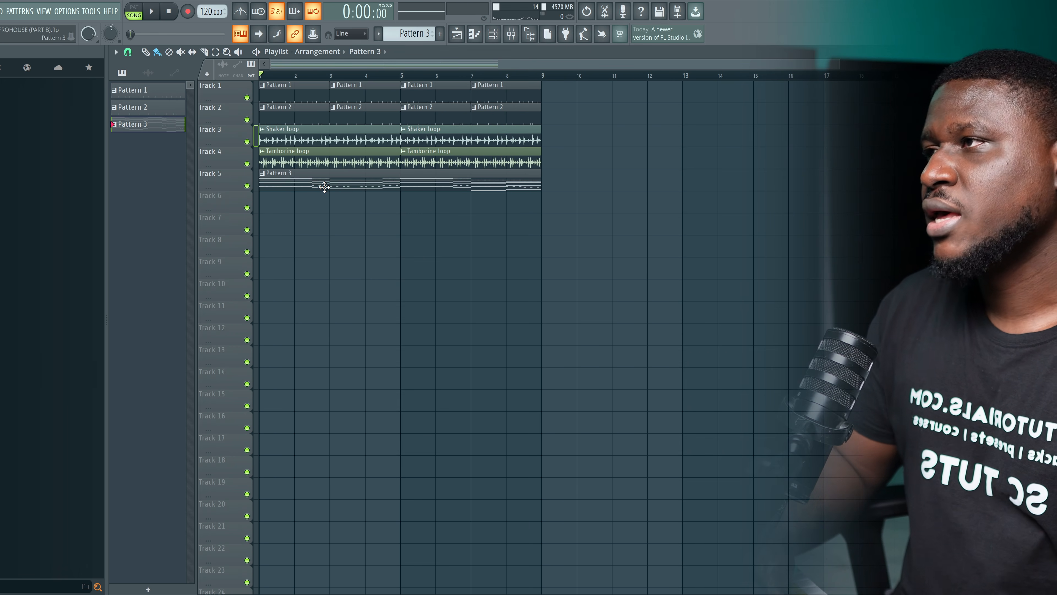
Step: Open the PL - Faithless synth from the channel rack and raise its mod wheel to hear the effect
{"action": "left_click", "coordinate": [495, 34]}
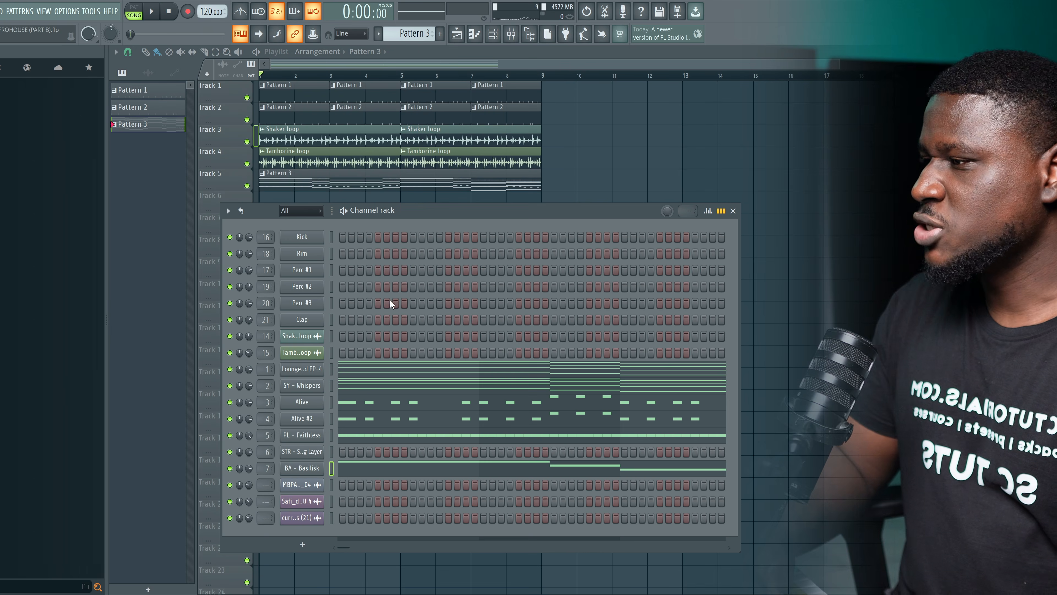
{"action": "left_click", "coordinate": [304, 436]}
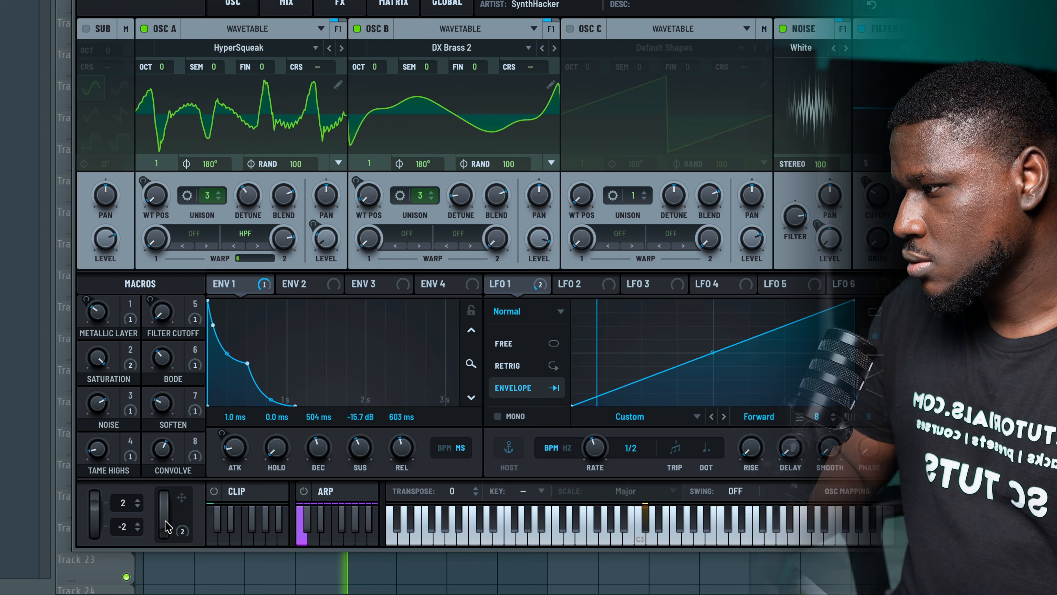
{"action": "left_click_drag", "start_coordinate": [166, 505], "coordinate": [162, 446]}
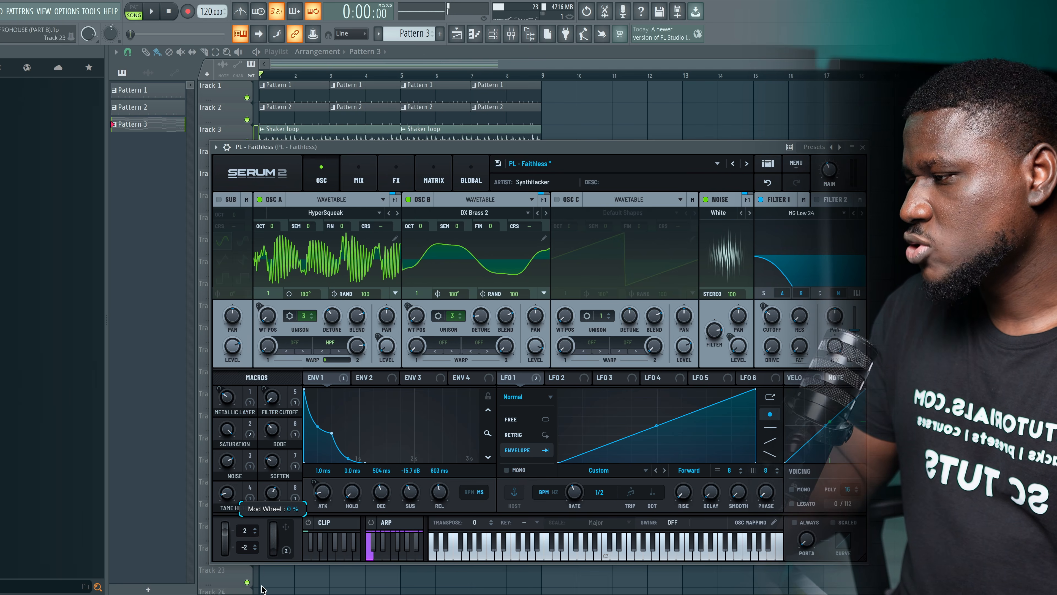
Step: Create Pattern 4, place it at the start of Track 6, and open it in the piano roll
{"action": "left_click_drag", "start_coordinate": [273, 551], "coordinate": [274, 558]}
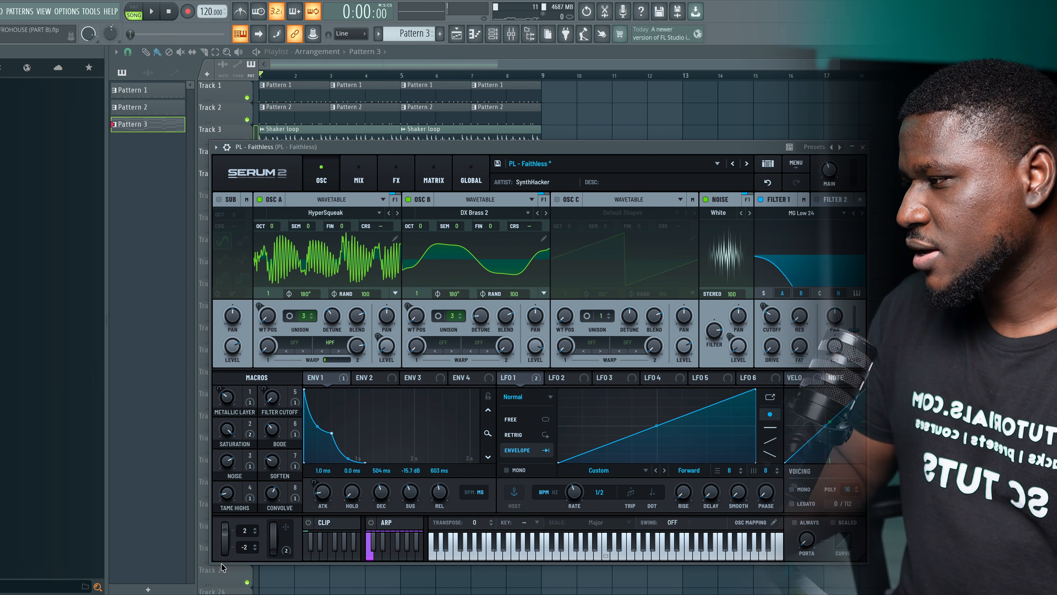
{"action": "left_click", "coordinate": [395, 66]}
{"action": "left_click", "coordinate": [405, 35]}
{"action": "left_click", "coordinate": [460, 44]}
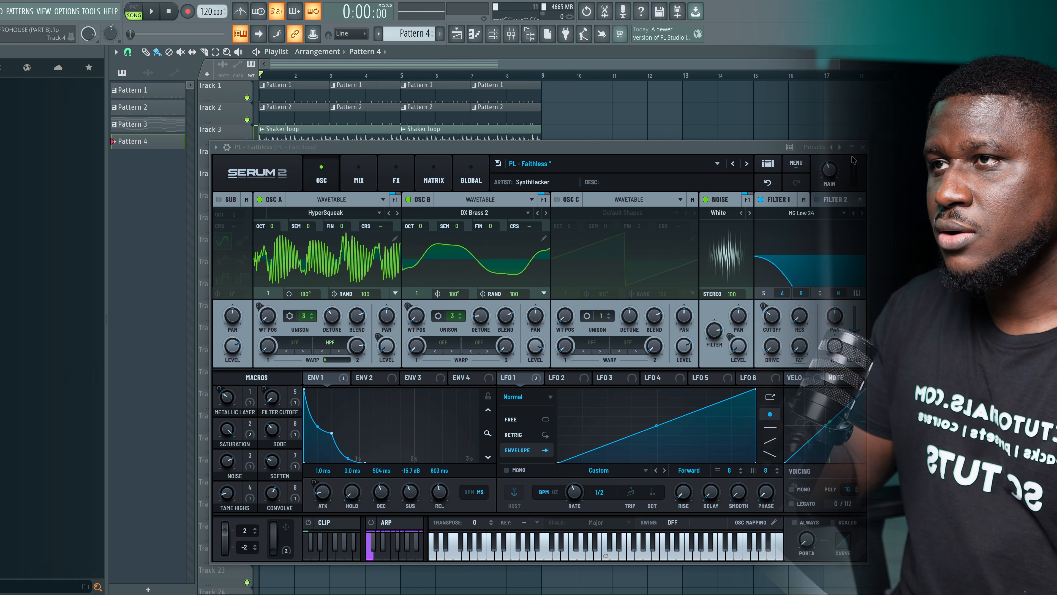
{"action": "left_click", "coordinate": [862, 147]}
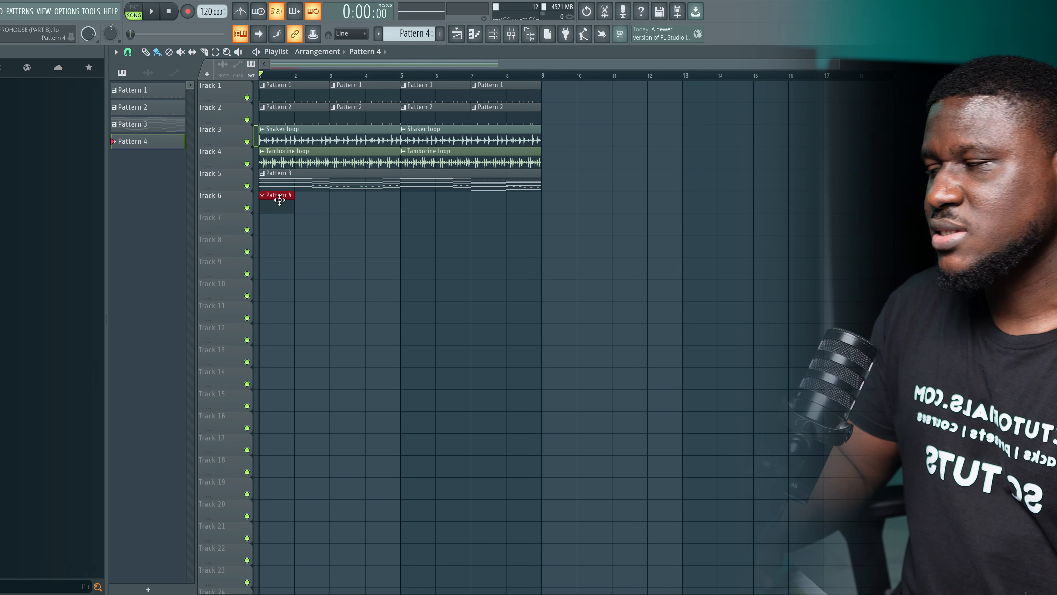
{"action": "mouse_move", "coordinate": [285, 203]}
{"action": "left_mouse_down"}
{"action": "mouse_move", "coordinate": [356, 204]}
{"action": "mouse_move", "coordinate": [267, 203]}
{"action": "mouse_move", "coordinate": [394, 236]}
{"action": "mouse_move", "coordinate": [276, 223]}
{"action": "mouse_move", "coordinate": [274, 201]}
{"action": "left_mouse_up"}
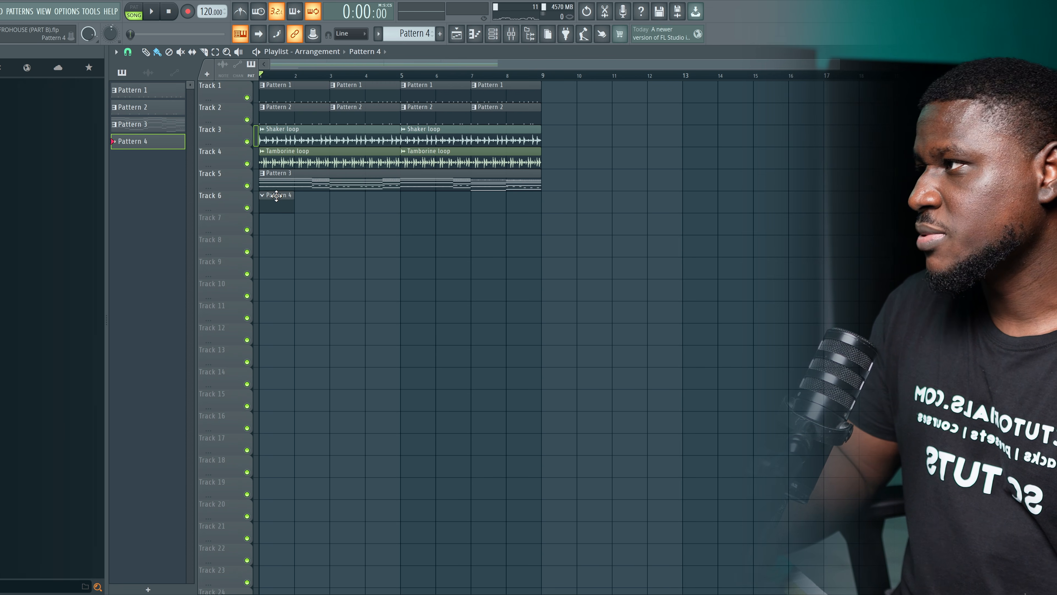
{"action": "double_click", "coordinate": [274, 198]}
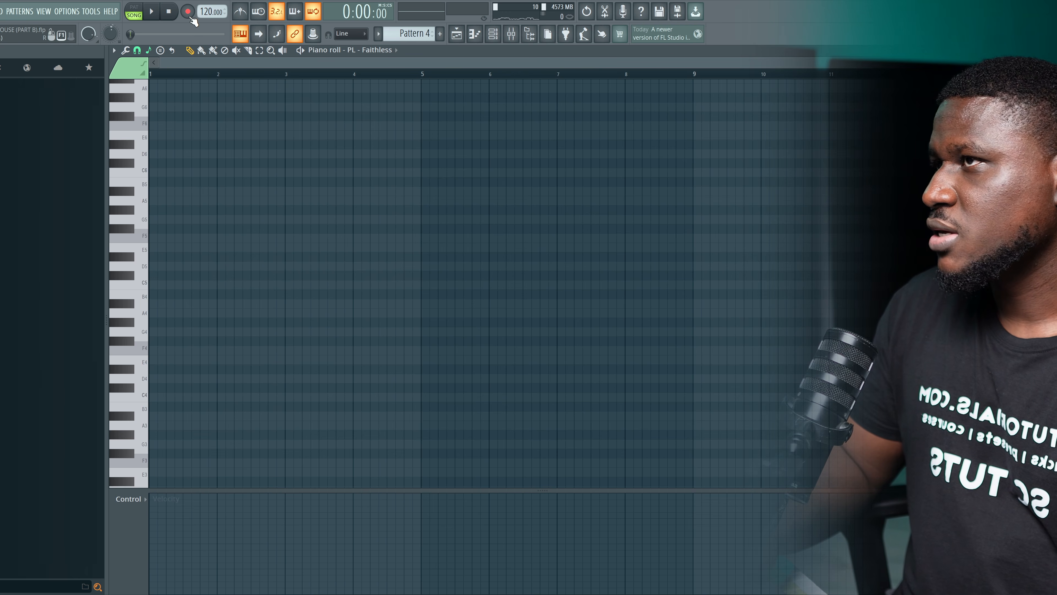
Step: Open the PL - Faithless synth from the channel rack and enable Automation in the recording filter
{"action": "key", "text": "F5"}
{"action": "left_click", "coordinate": [493, 40]}
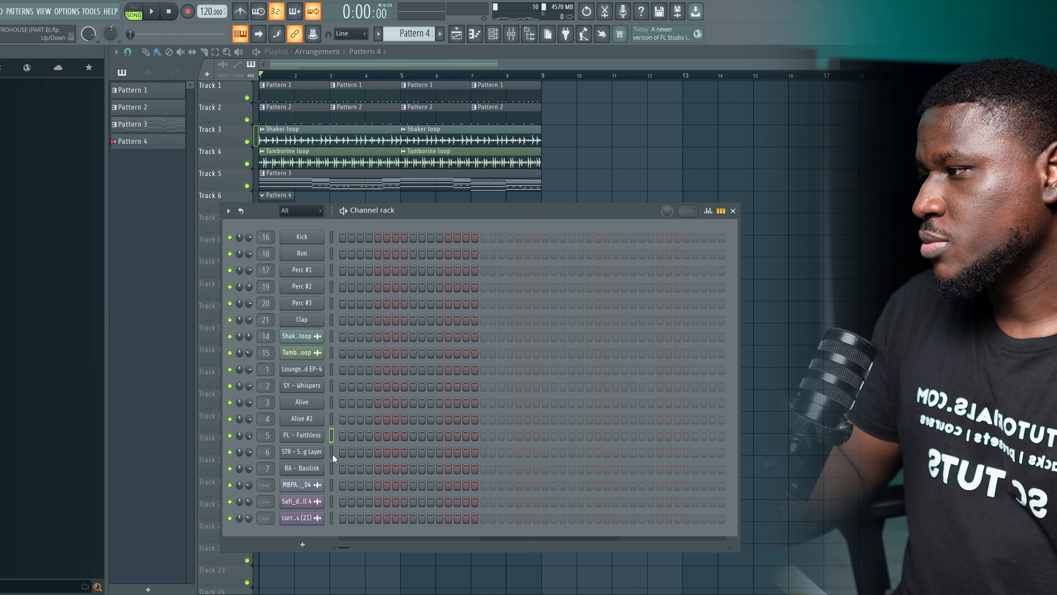
{"action": "left_click", "coordinate": [300, 435]}
{"action": "left_click", "coordinate": [189, 12]}
{"action": "key", "text": "space"}
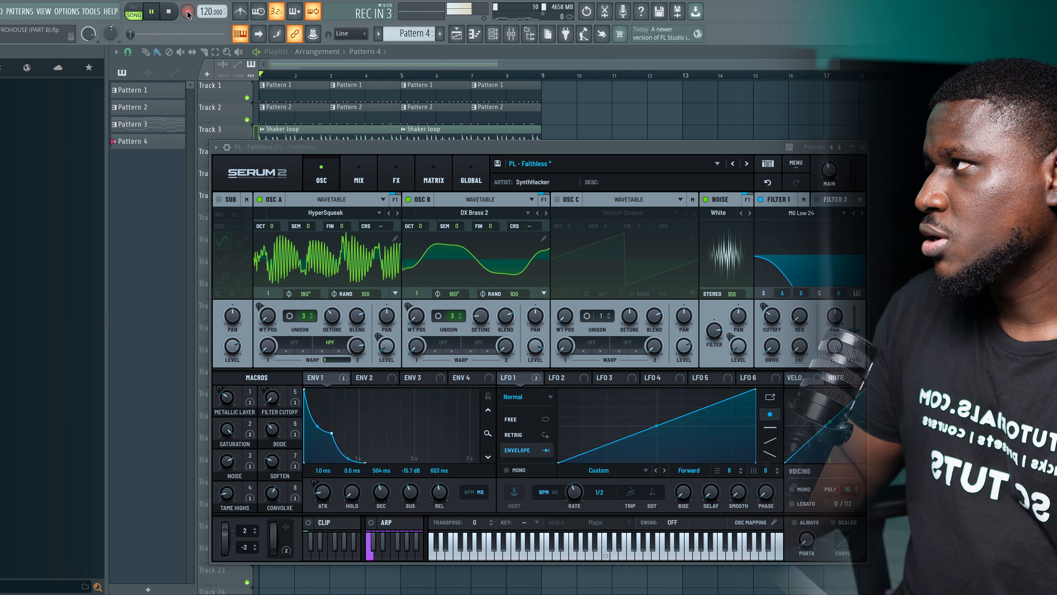
{"action": "left_click", "coordinate": [168, 13]}
{"action": "right_click", "coordinate": [187, 13]}
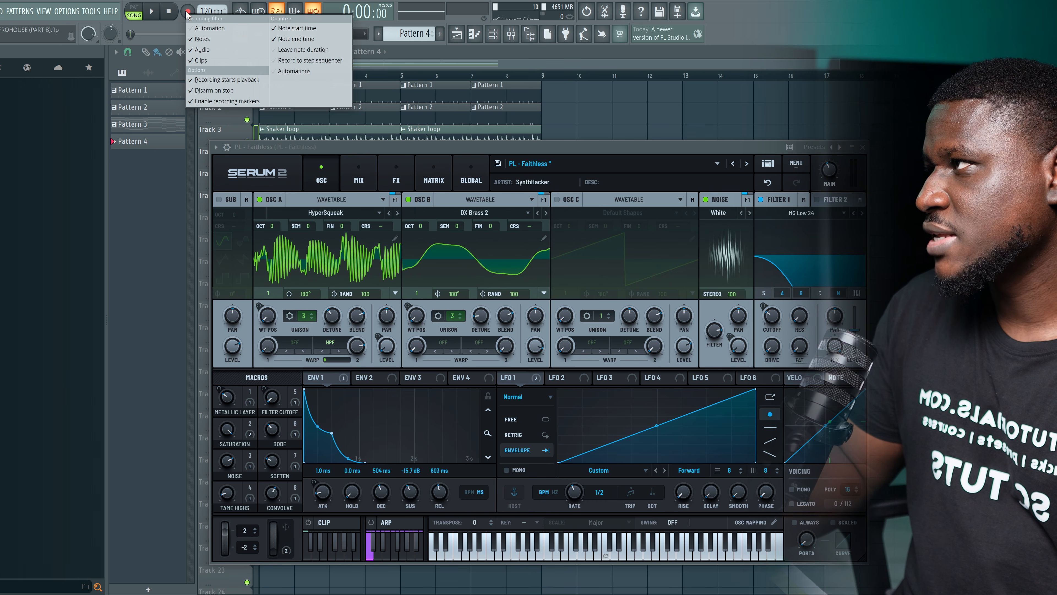
{"action": "left_click", "coordinate": [192, 30]}
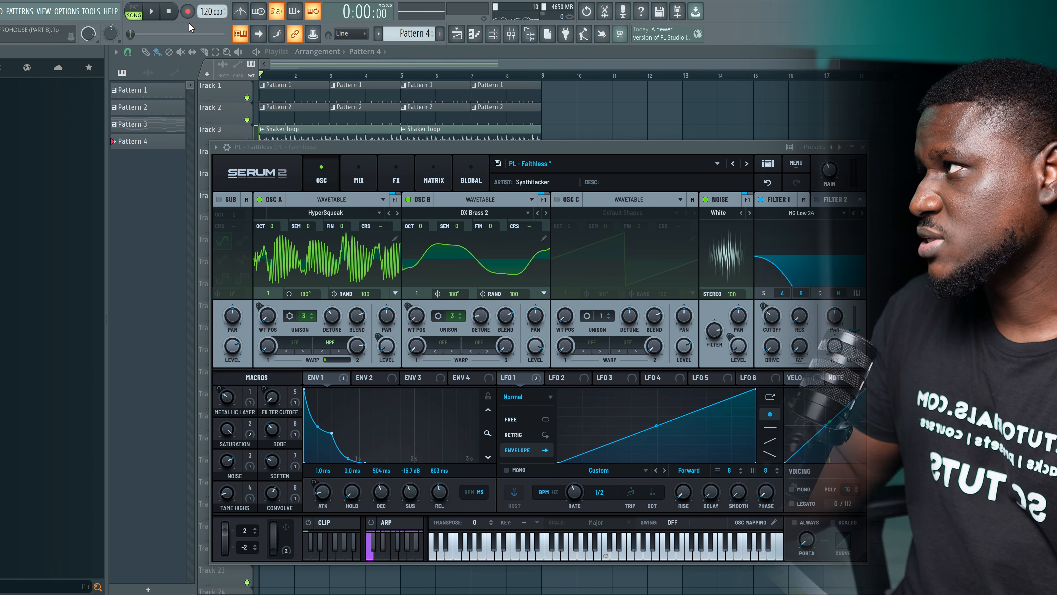
Step: Record the PL - Faithless mod wheel rising gradually into Pattern 4 while the arrangement plays
{"action": "right_click", "coordinate": [187, 12]}
{"action": "left_click", "coordinate": [168, 15]}
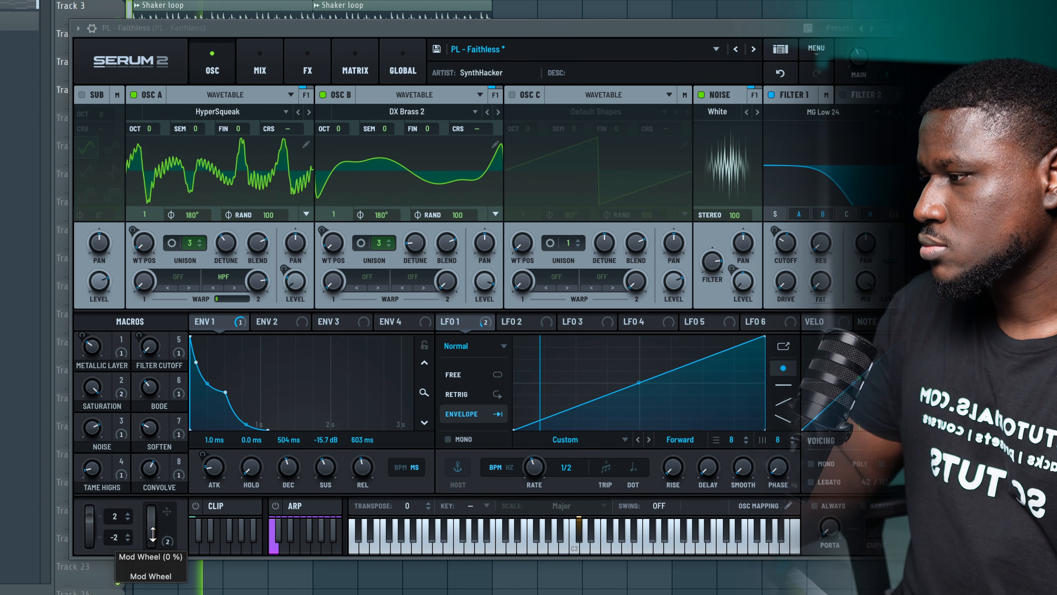
{"action": "left_click_drag", "start_coordinate": [152, 538], "coordinate": [169, 439]}
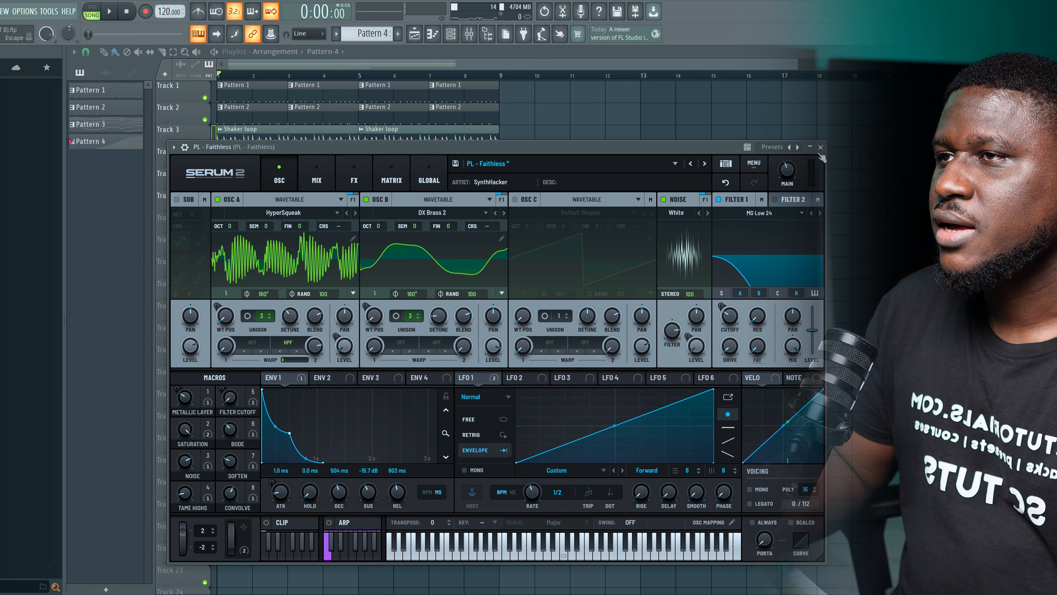
Step: Close the synth and shorten the Pattern 4 clip on Track 6 to end at bar 5
{"action": "left_click", "coordinate": [821, 148]}
{"action": "key", "text": "F6"}
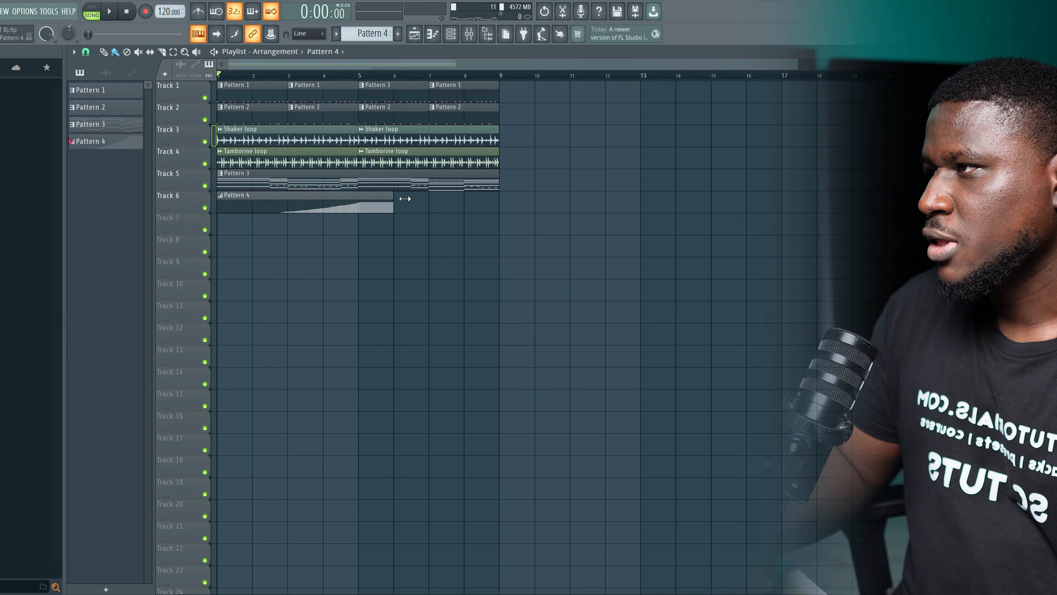
{"action": "mouse_move", "coordinate": [365, 201]}
{"action": "left_mouse_down"}
{"action": "mouse_move", "coordinate": [499, 201]}
{"action": "mouse_move", "coordinate": [359, 201]}
{"action": "left_mouse_up"}
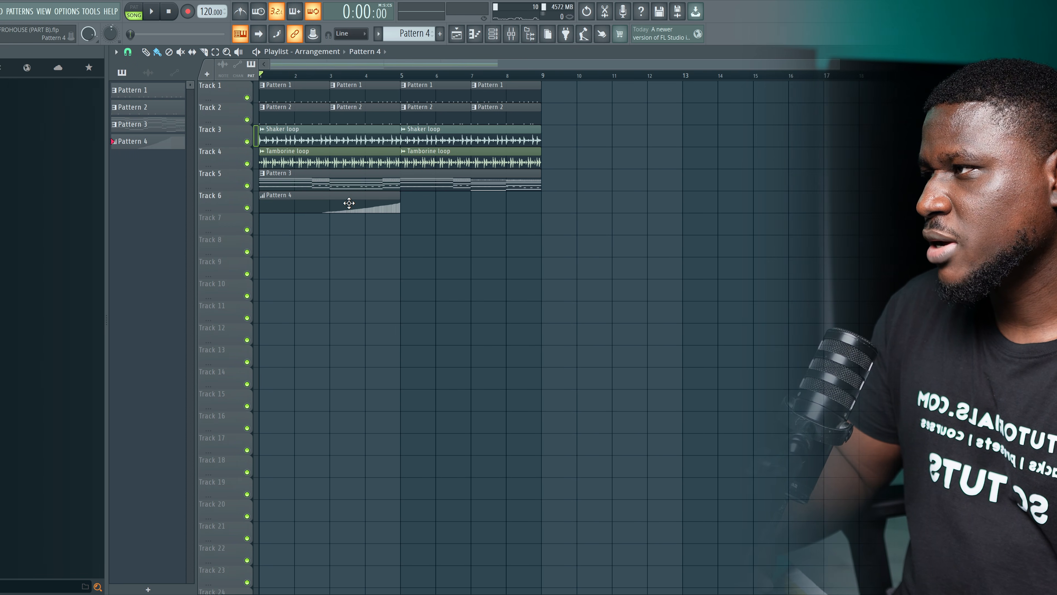
Step: Show Pattern 4's PL - Faithless Mod Wheel events in the piano roll and clear the time selection
{"action": "double_click", "coordinate": [349, 203]}
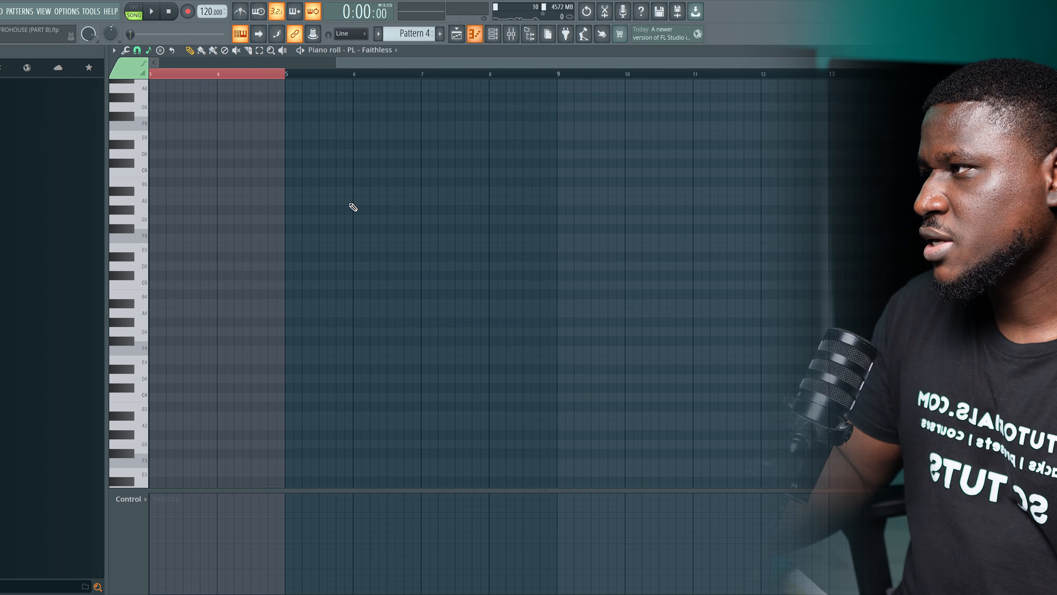
{"action": "left_click", "coordinate": [130, 501]}
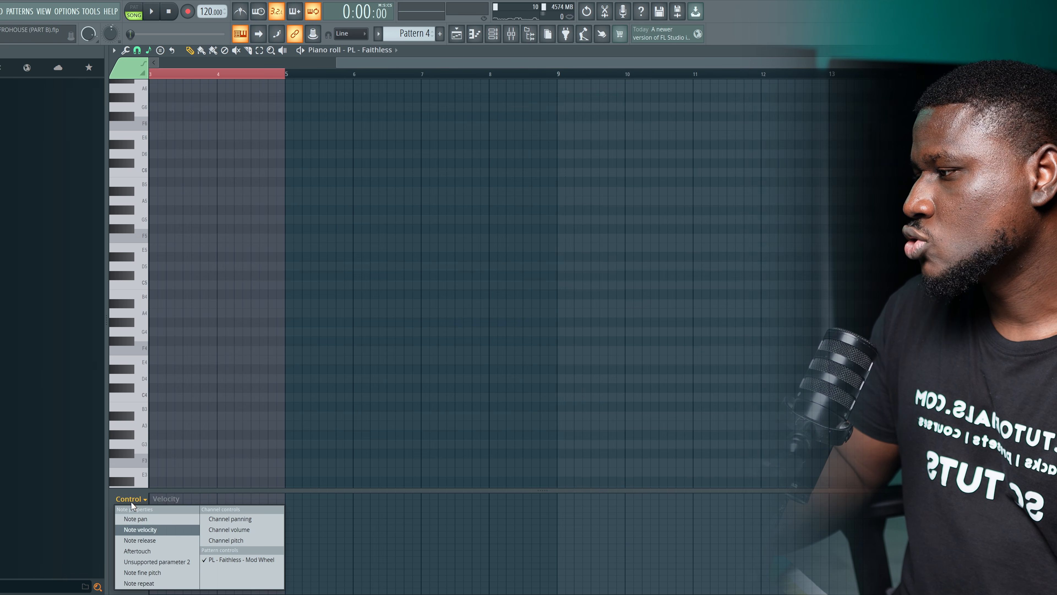
{"action": "left_click", "coordinate": [218, 557]}
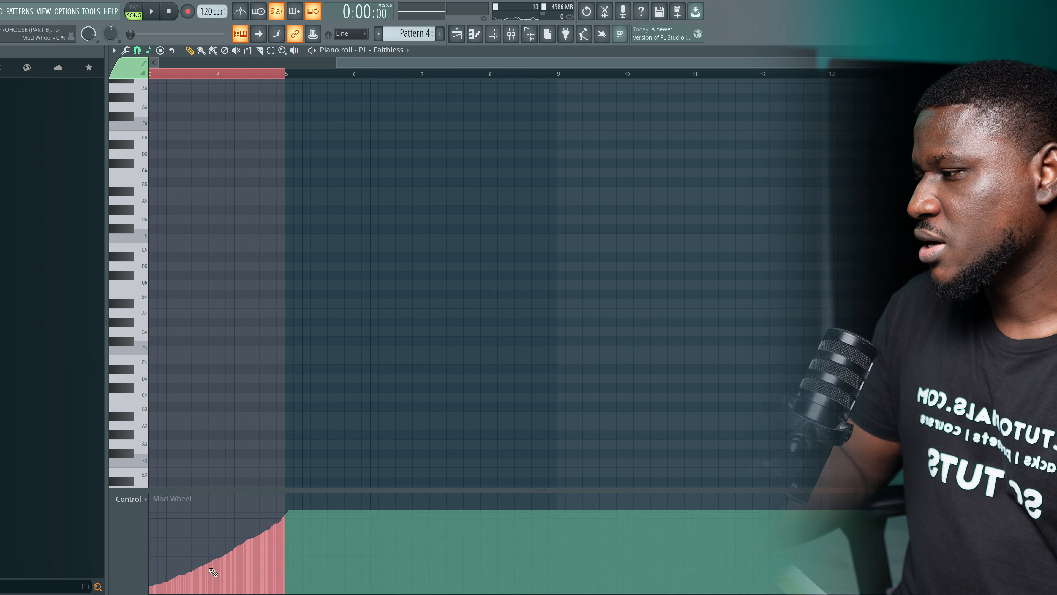
{"action": "left_click", "coordinate": [239, 77], "text": "ctrl"}
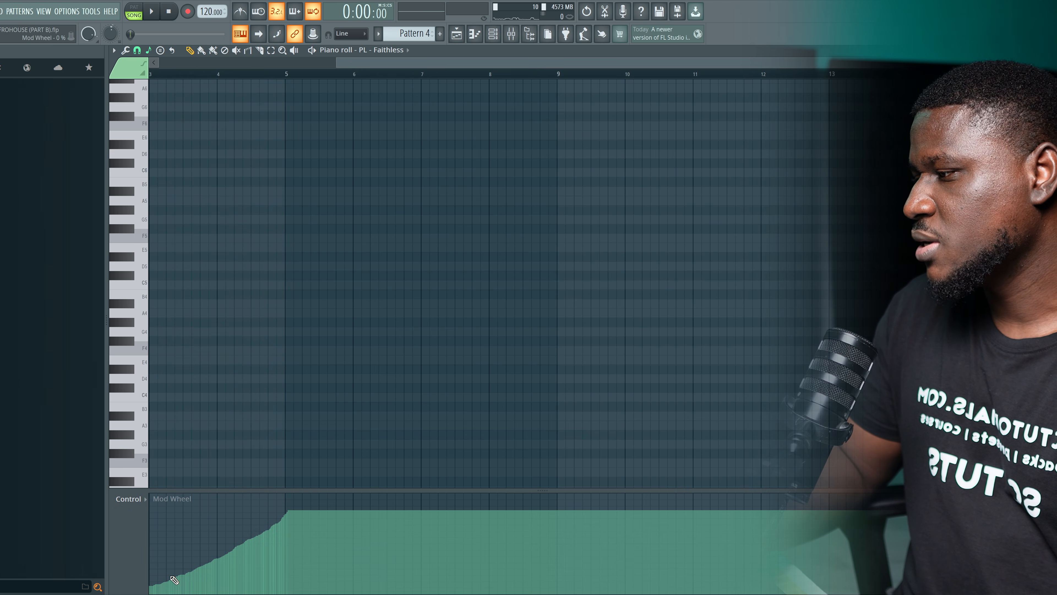
Step: Try a nearly constant mod wheel level of about 65% across most of bars 1 to 4
{"action": "key", "text": "space"}
{"action": "left_click_drag", "start_coordinate": [163, 527], "coordinate": [305, 533]}
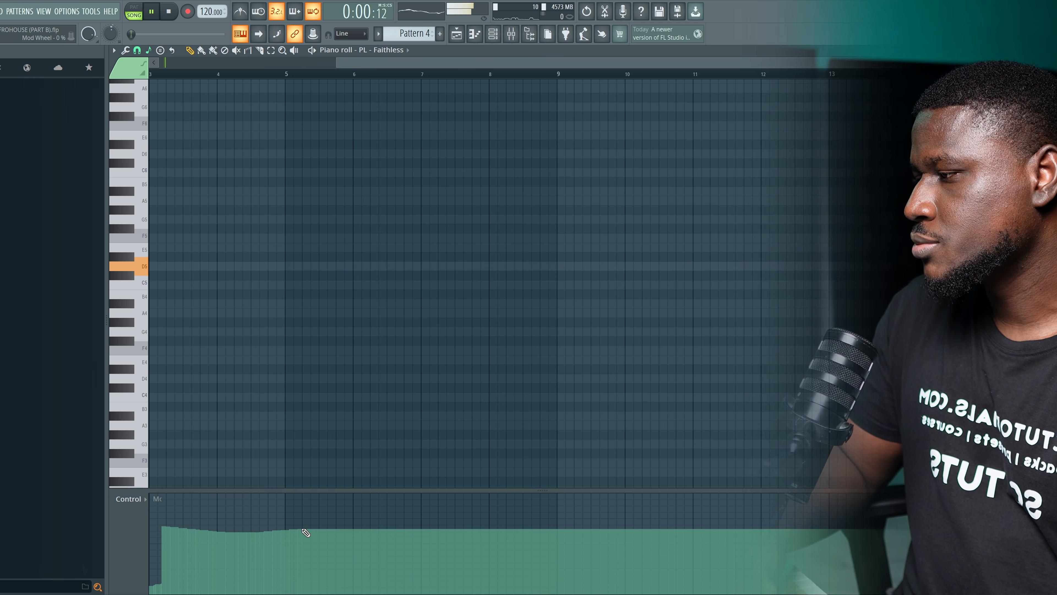
{"action": "left_click_drag", "start_coordinate": [351, 62], "coordinate": [73, 76]}
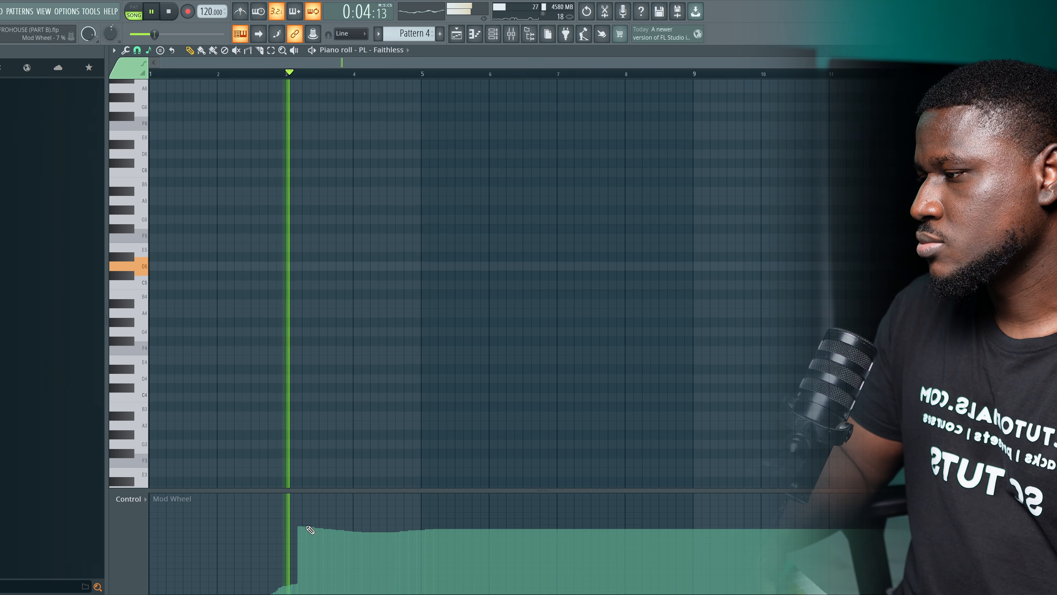
{"action": "key", "text": "space"}
{"action": "left_click_drag", "start_coordinate": [159, 541], "coordinate": [184, 531]}
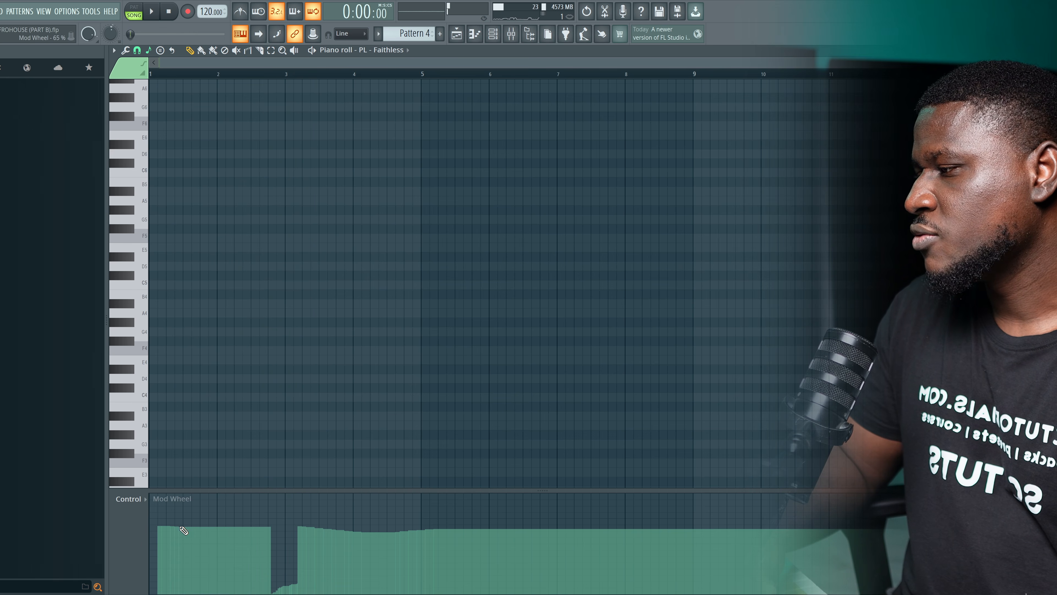
{"action": "key", "text": "space"}
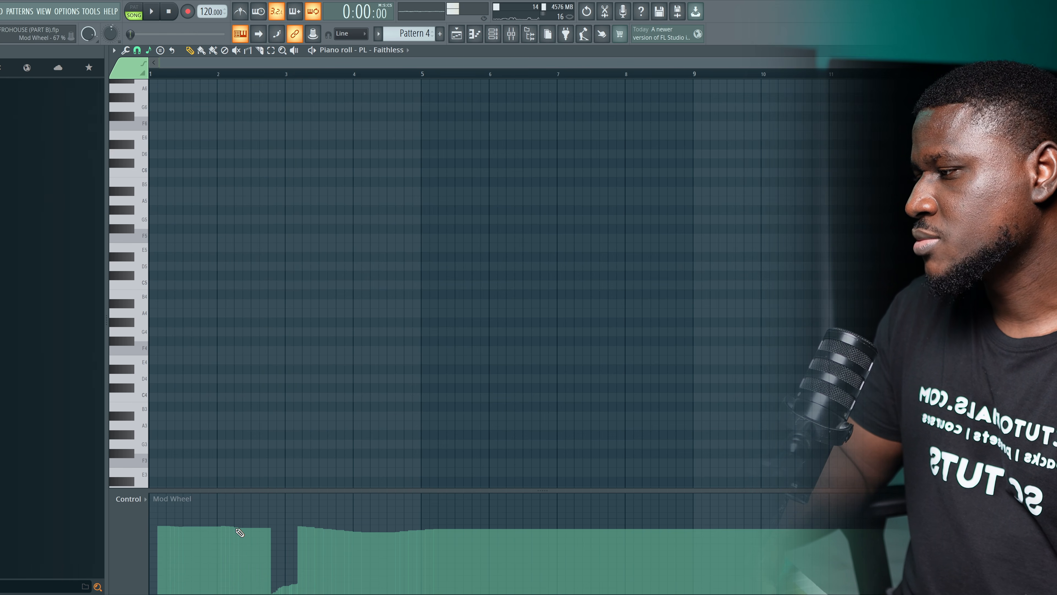
Step: Try alternating low and high mod wheel blocks across bars 1 to 3, and play them
{"action": "mouse_move", "coordinate": [188, 551]}
{"action": "left_mouse_down"}
{"action": "mouse_move", "coordinate": [220, 585]}
{"action": "mouse_move", "coordinate": [264, 587]}
{"action": "left_mouse_up"}
{"action": "key", "text": "space"}
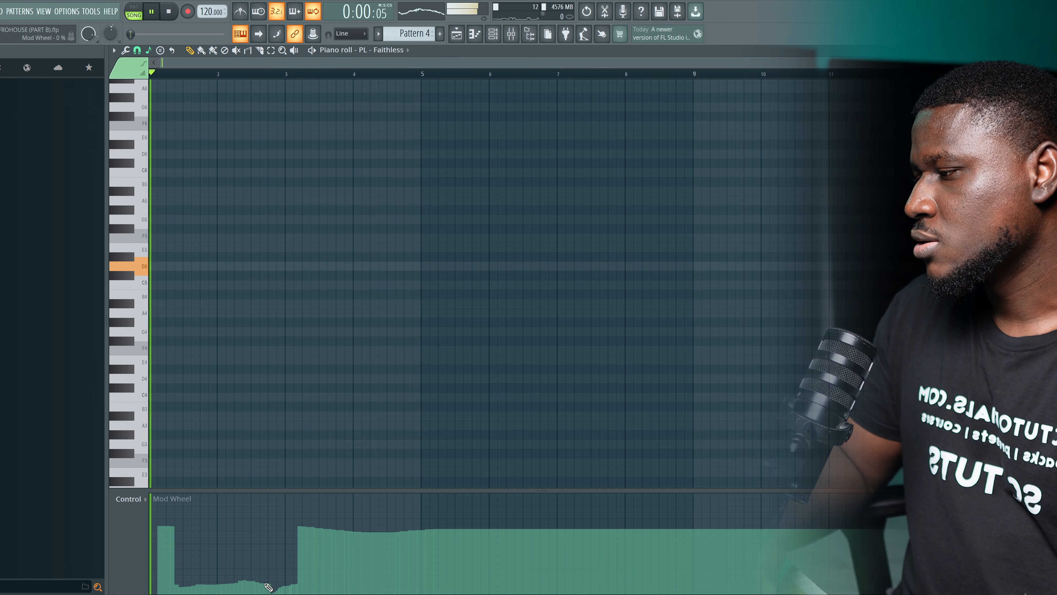
{"action": "mouse_move", "coordinate": [245, 521]}
{"action": "left_mouse_down"}
{"action": "mouse_move", "coordinate": [228, 518]}
{"action": "mouse_move", "coordinate": [287, 528]}
{"action": "left_mouse_up"}
{"action": "key", "text": "space"}
{"action": "key", "text": "space"}
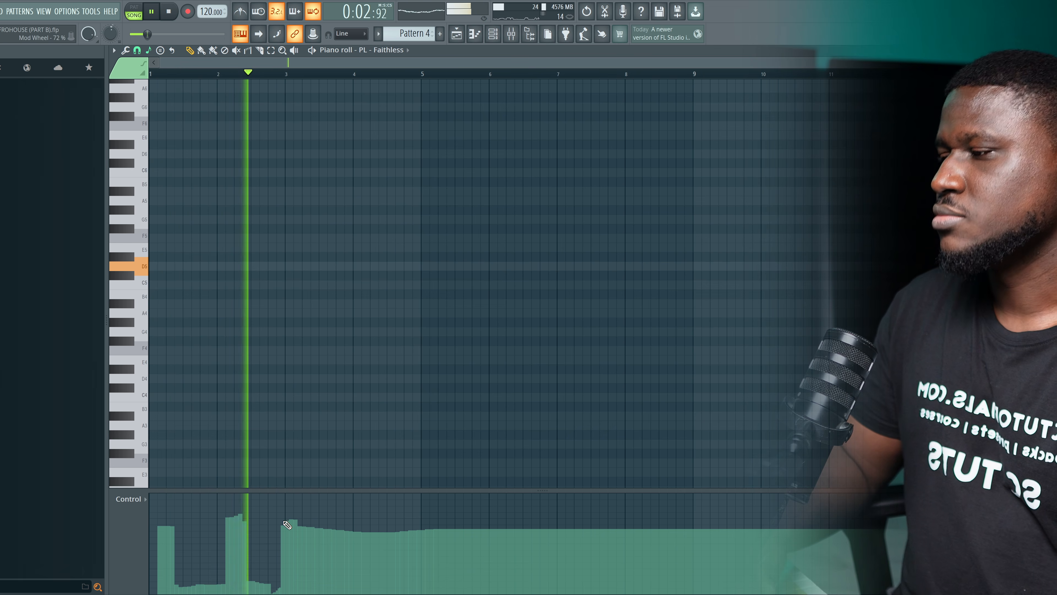
{"action": "key", "text": "space"}
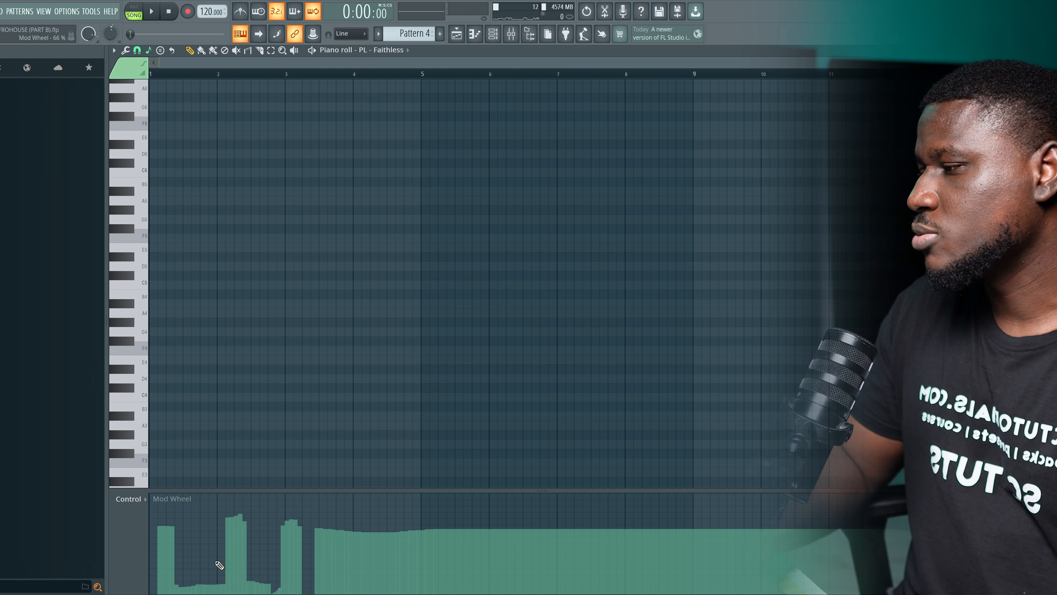
Step: Redraw Pattern 4's mod wheel events as a gradual rise from near zero at bar 1 to maximum in bar 5, and play it
{"action": "mouse_move", "coordinate": [161, 591]}
{"action": "left_mouse_down"}
{"action": "mouse_move", "coordinate": [224, 594]}
{"action": "mouse_move", "coordinate": [391, 547]}
{"action": "mouse_move", "coordinate": [342, 551]}
{"action": "left_mouse_up"}
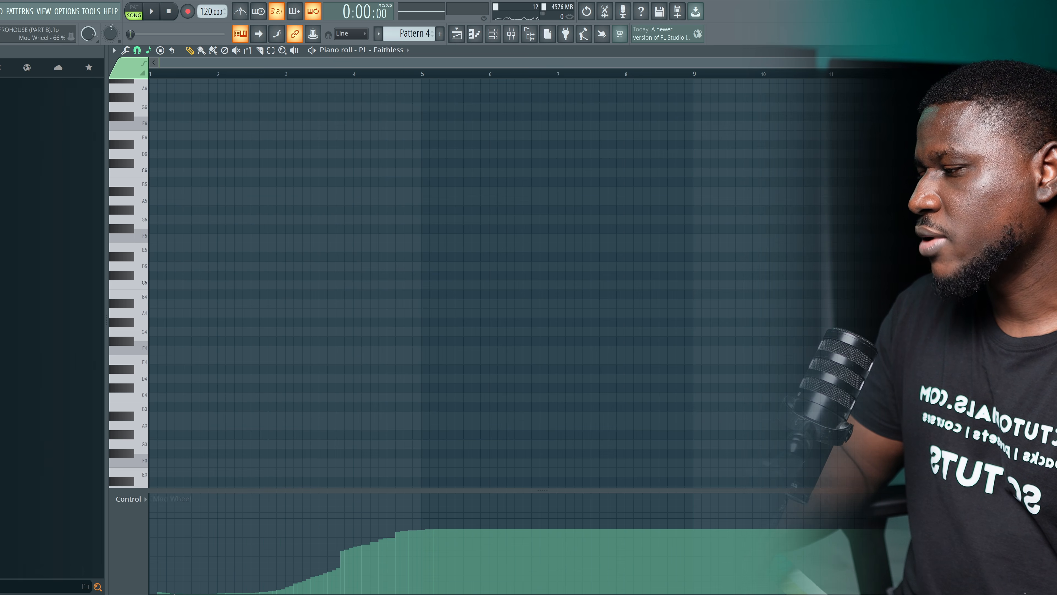
{"action": "left_click_drag", "start_coordinate": [162, 591], "coordinate": [460, 497]}
{"action": "key", "text": "space"}
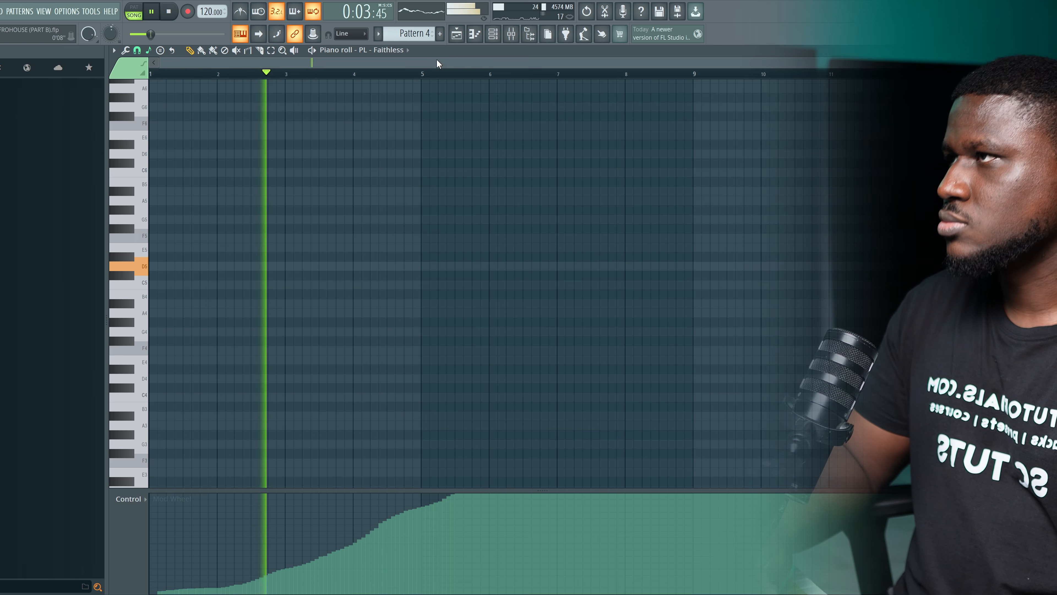
{"action": "left_click", "coordinate": [457, 35]}
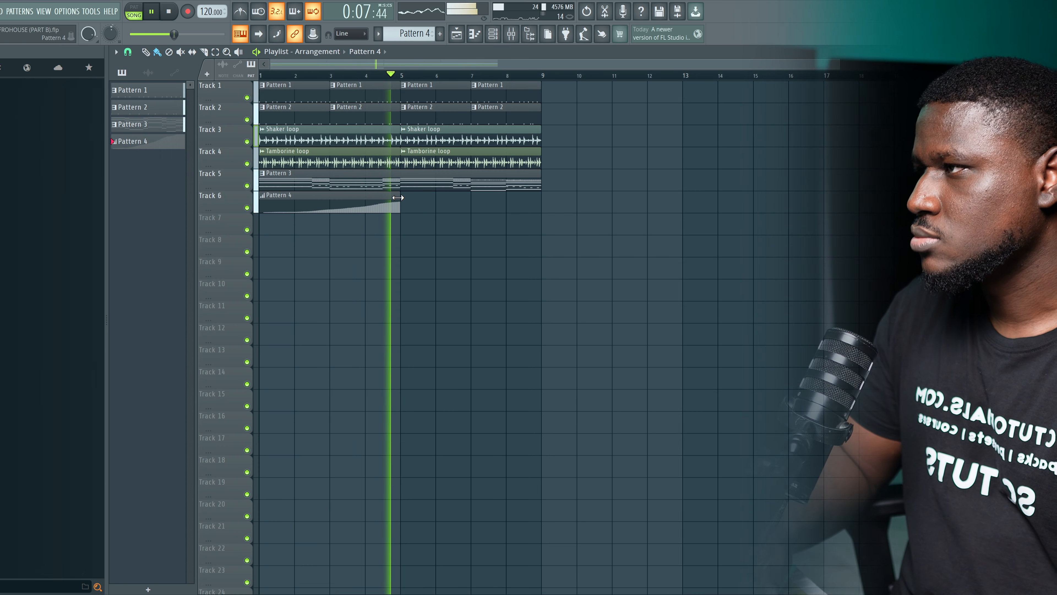
{"action": "key", "text": "space"}
Step: Copy the Pattern 4 clip onto Track 7 as a unique Pattern 5, mute the Track 6 original, and delete the extra Track 8 copy
{"action": "left_click", "coordinate": [275, 230]}
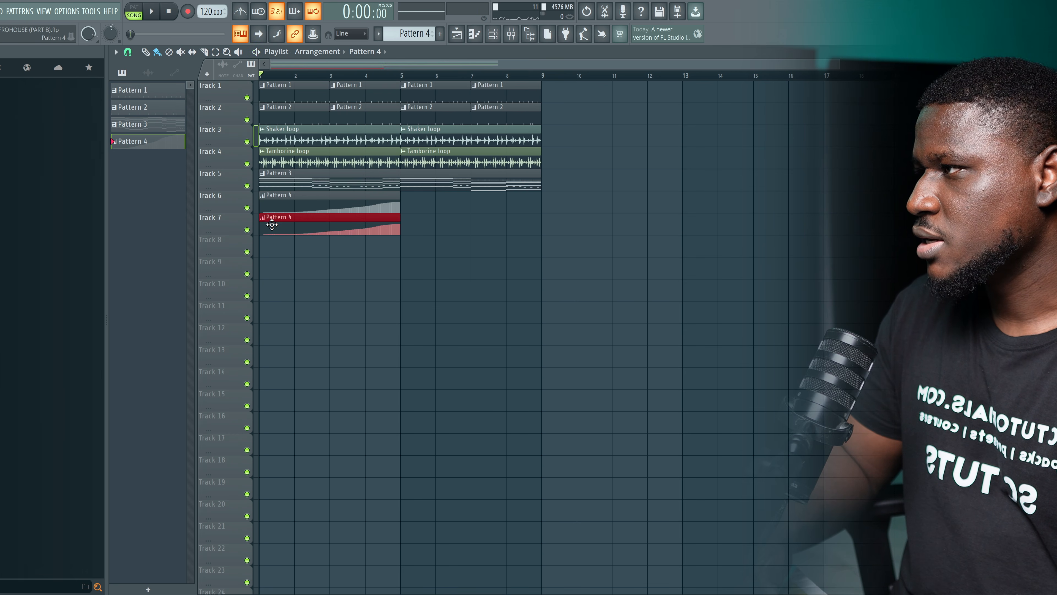
{"action": "left_click", "coordinate": [263, 217]}
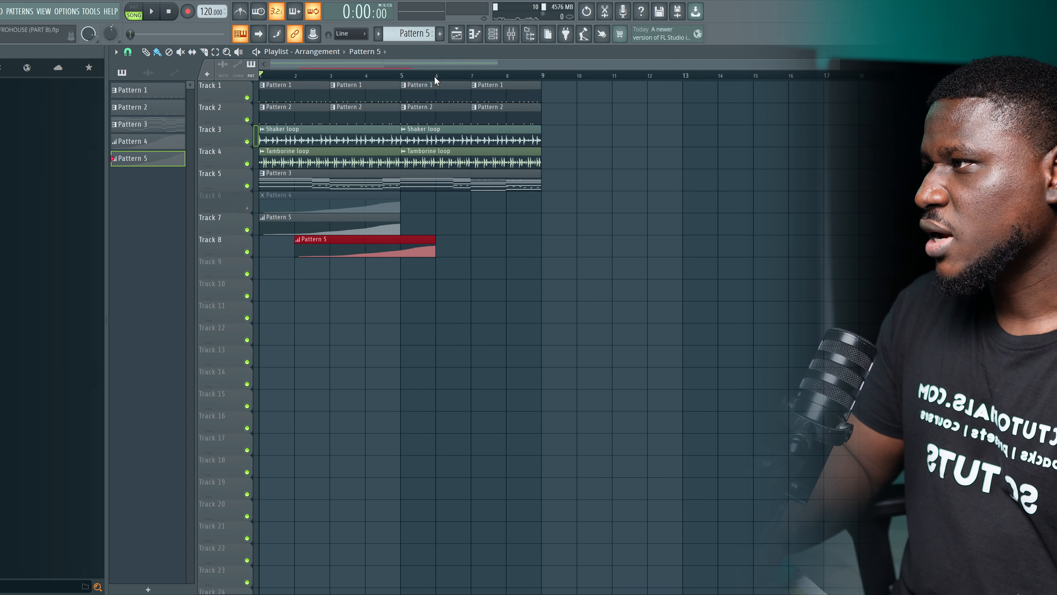
{"action": "right_click", "coordinate": [362, 252]}
Step: Show Pattern 5's PL - Faithless Mod Wheel events in the piano roll and set snapping to Beat
{"action": "double_click", "coordinate": [313, 220]}
{"action": "left_click", "coordinate": [129, 499]}
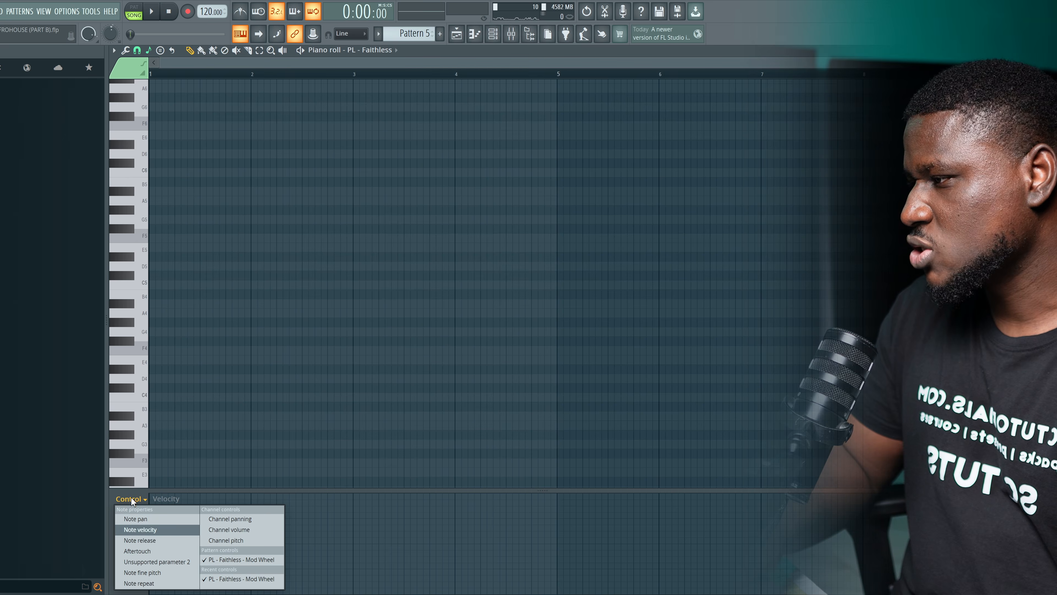
{"action": "left_click", "coordinate": [225, 555]}
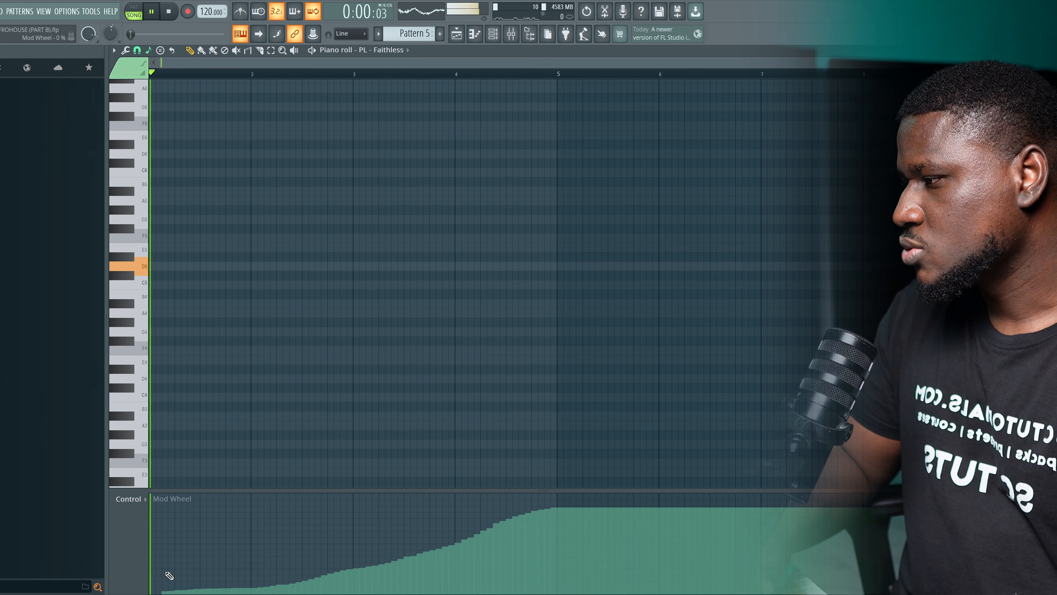
{"action": "left_click", "coordinate": [137, 50]}
{"action": "left_click", "coordinate": [146, 221]}
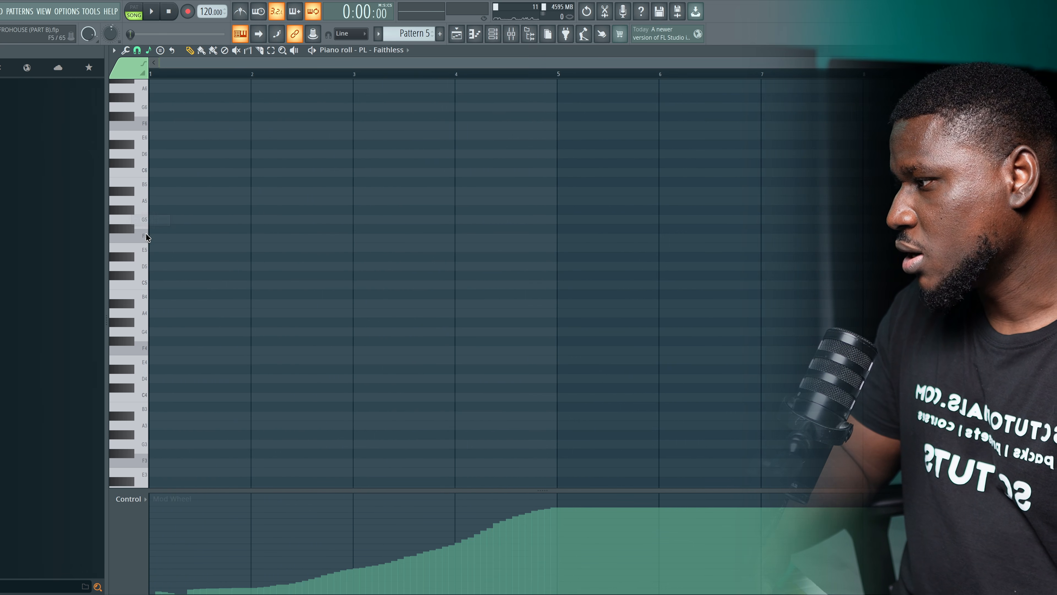
{"action": "left_click", "coordinate": [136, 50]}
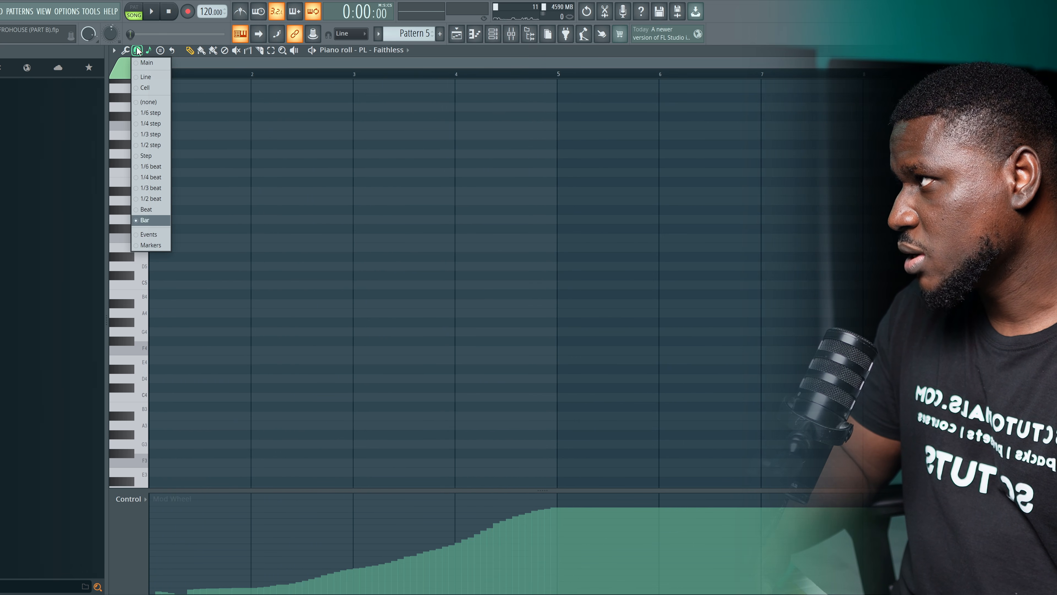
{"action": "left_click", "coordinate": [146, 209]}
Step: Redraw Pattern 5's mod wheel events as one short high pulse per bar in bars 1 to 4, near zero elsewhere, and play them
{"action": "left_click_drag", "start_coordinate": [164, 584], "coordinate": [193, 538]}
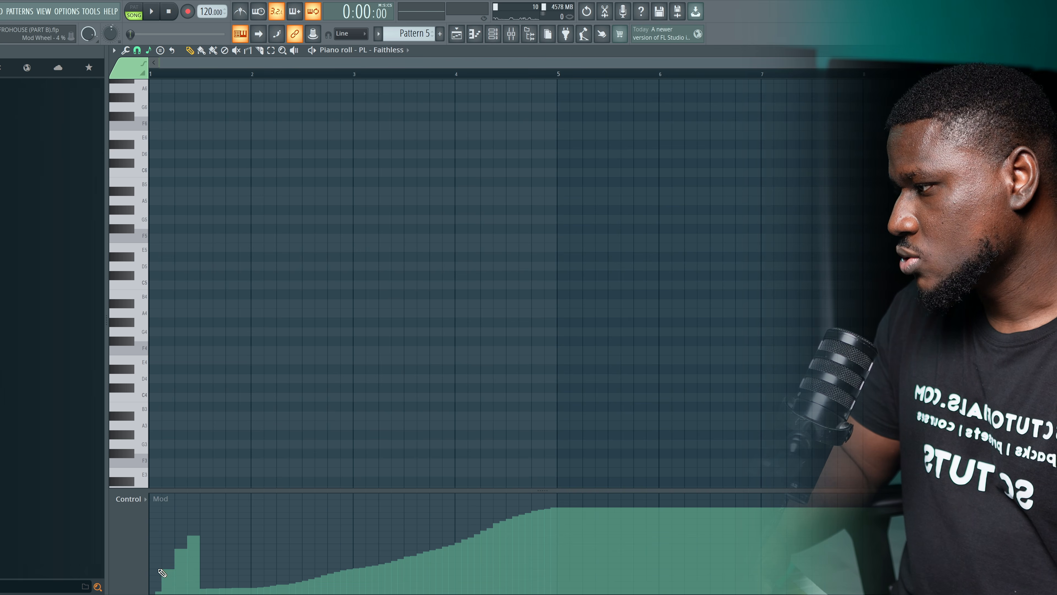
{"action": "mouse_move", "coordinate": [154, 591]}
{"action": "left_mouse_down"}
{"action": "mouse_move", "coordinate": [186, 587]}
{"action": "mouse_move", "coordinate": [188, 522]}
{"action": "mouse_move", "coordinate": [520, 591]}
{"action": "left_mouse_up"}
{"action": "key", "text": "space"}
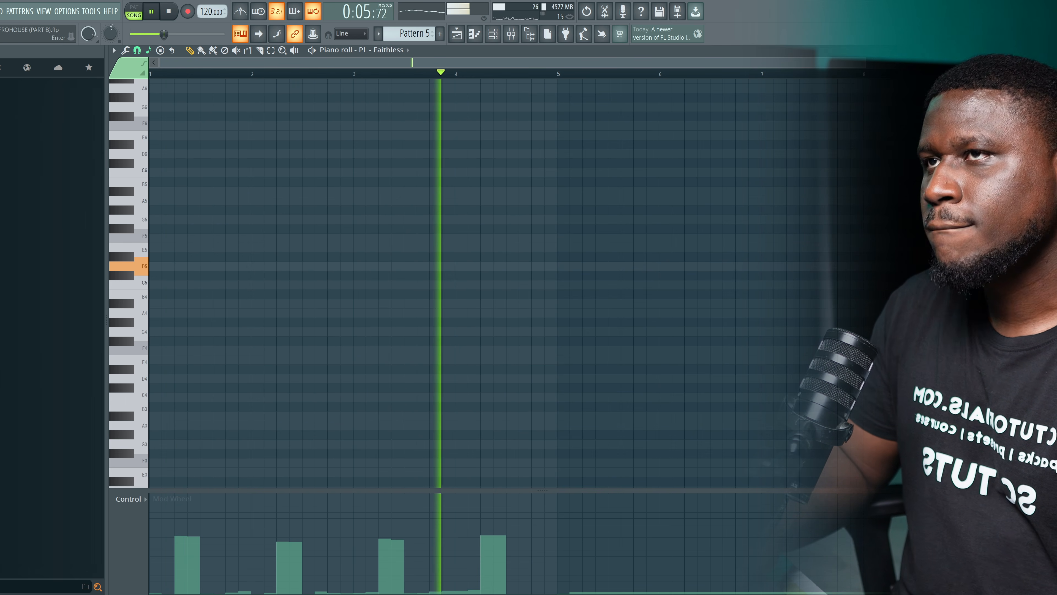
Step: Stop playback, shorten the Pattern 5 clip on Track 7 to end at bar 5, and mute Track 7
{"action": "key", "text": "F5"}
{"action": "key", "text": "space"}
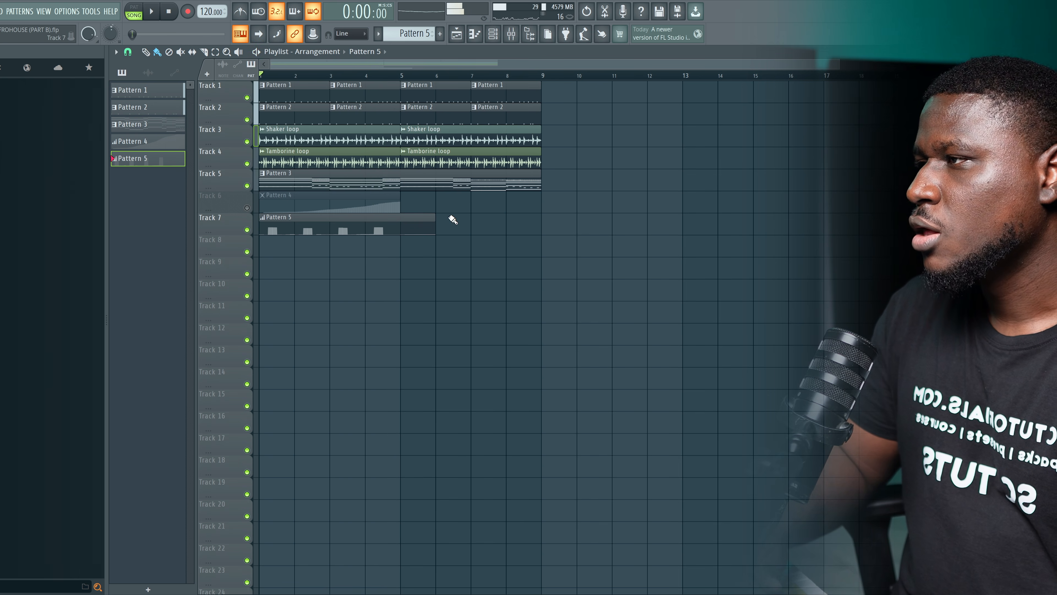
{"action": "left_click_drag", "start_coordinate": [435, 220], "coordinate": [193, 205]}
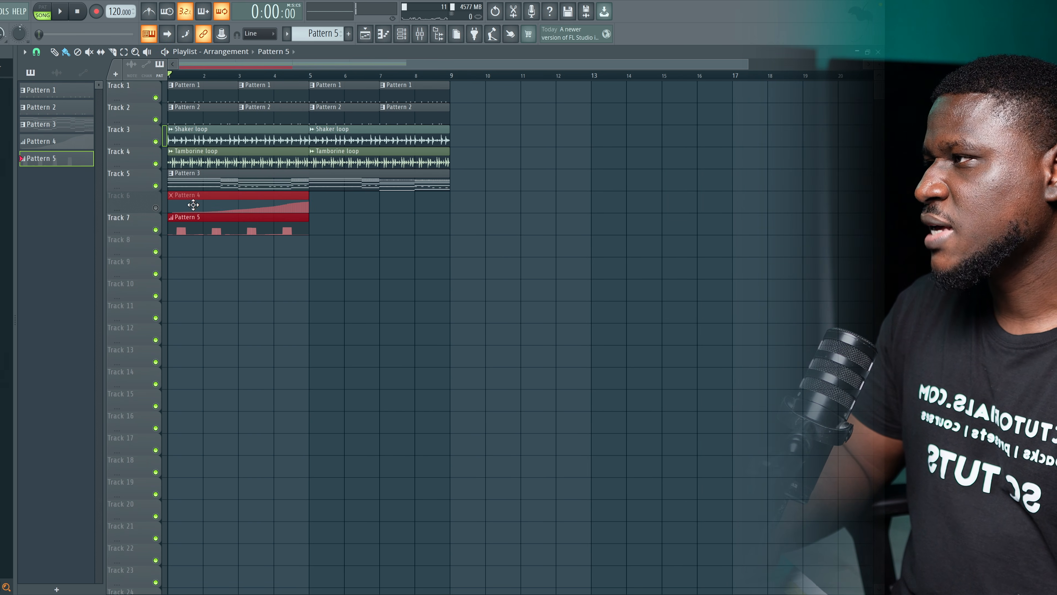
{"action": "left_click", "coordinate": [389, 288], "text": "ctrl"}
{"action": "left_click", "coordinate": [57, 124]}
{"action": "left_click", "coordinate": [156, 230]}
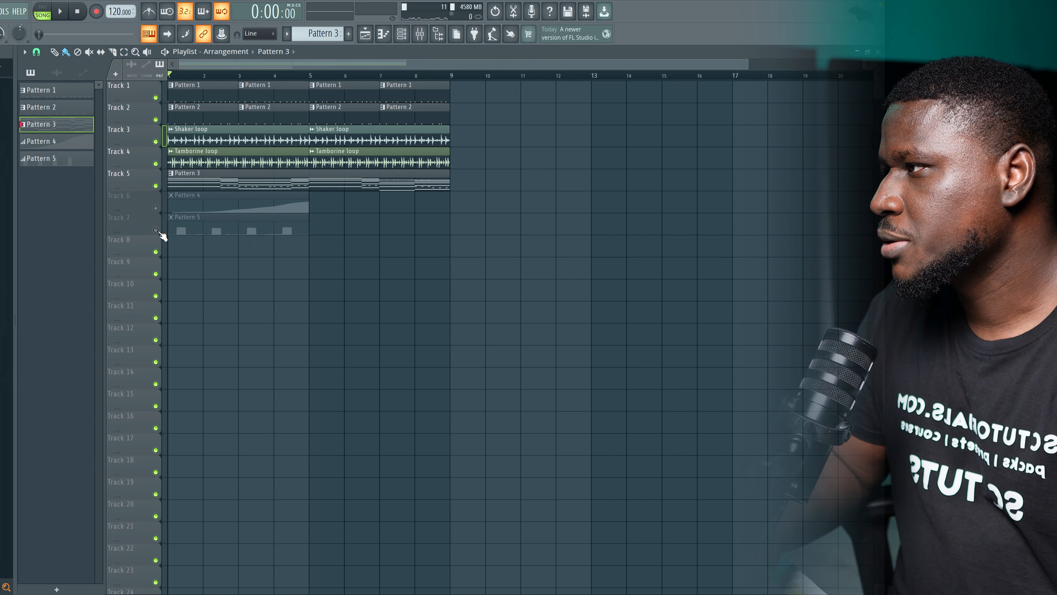
Step: Split Pattern 3 by channel and place the resulting instrument clips on separate tracks from Track 8 to Track 13
{"action": "right_click", "coordinate": [155, 128]}
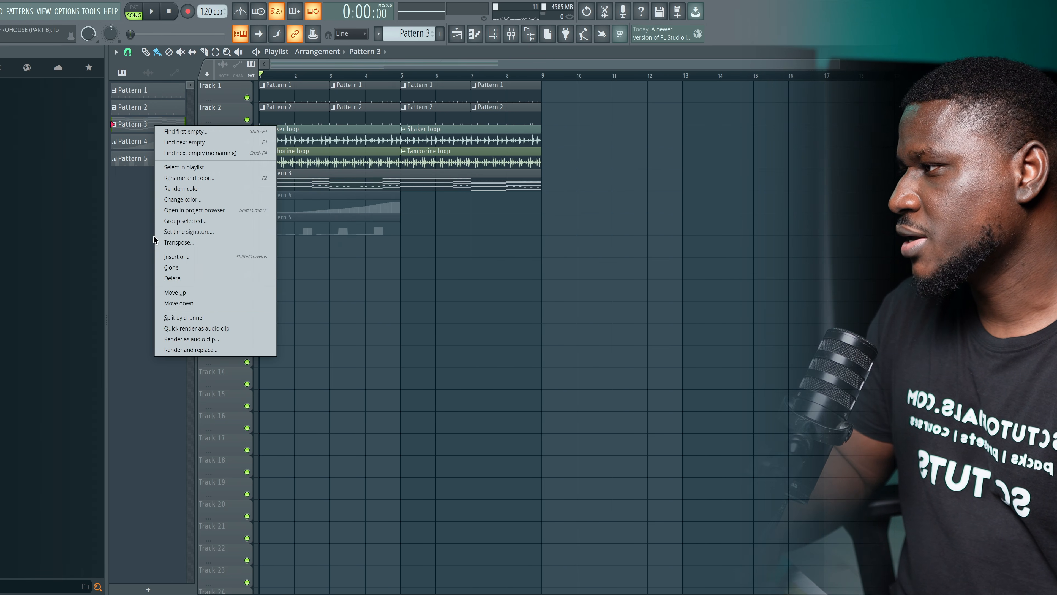
{"action": "left_click", "coordinate": [166, 318]}
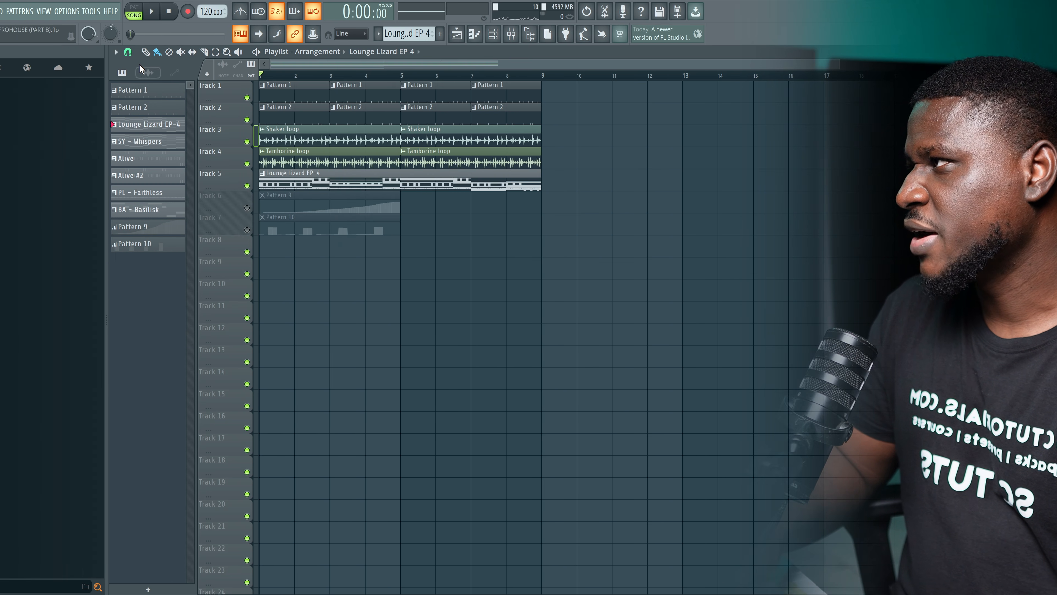
{"action": "left_click", "coordinate": [148, 73]}
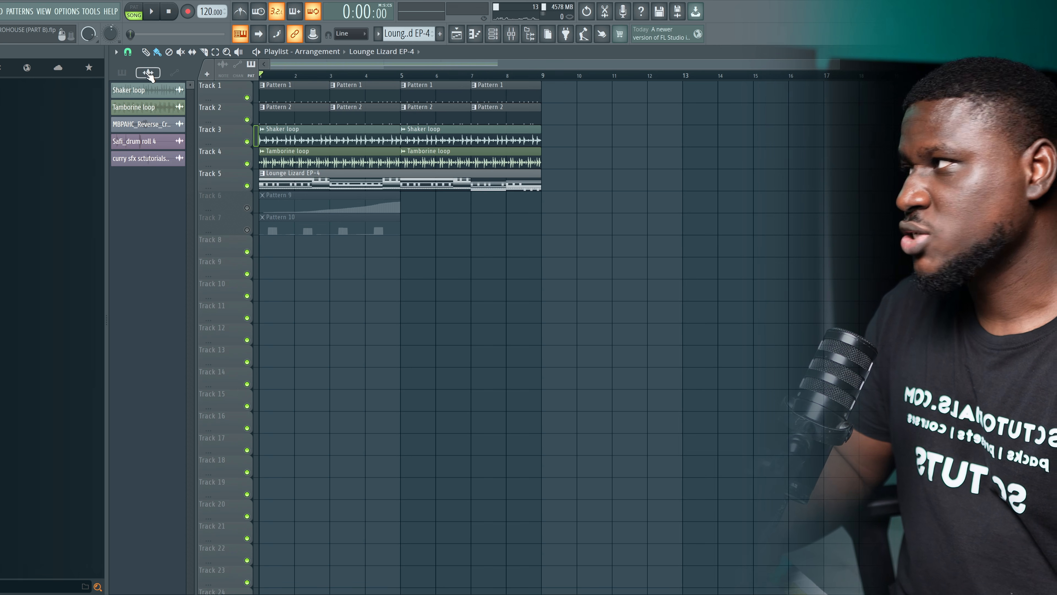
{"action": "left_click", "coordinate": [122, 73]}
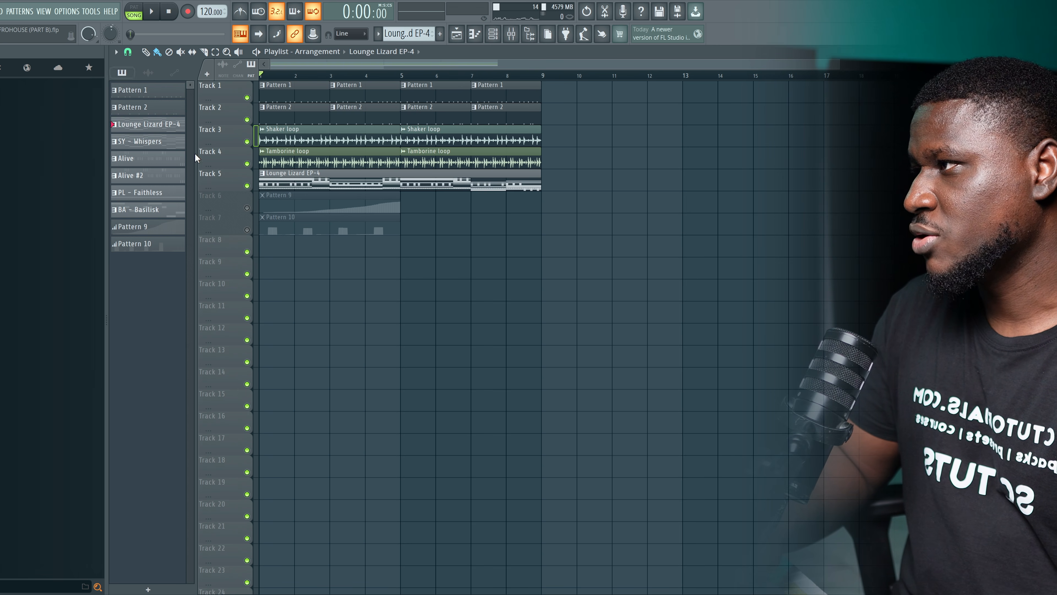
{"action": "right_click", "coordinate": [148, 128]}
{"action": "left_click_drag", "start_coordinate": [291, 174], "coordinate": [298, 260]}
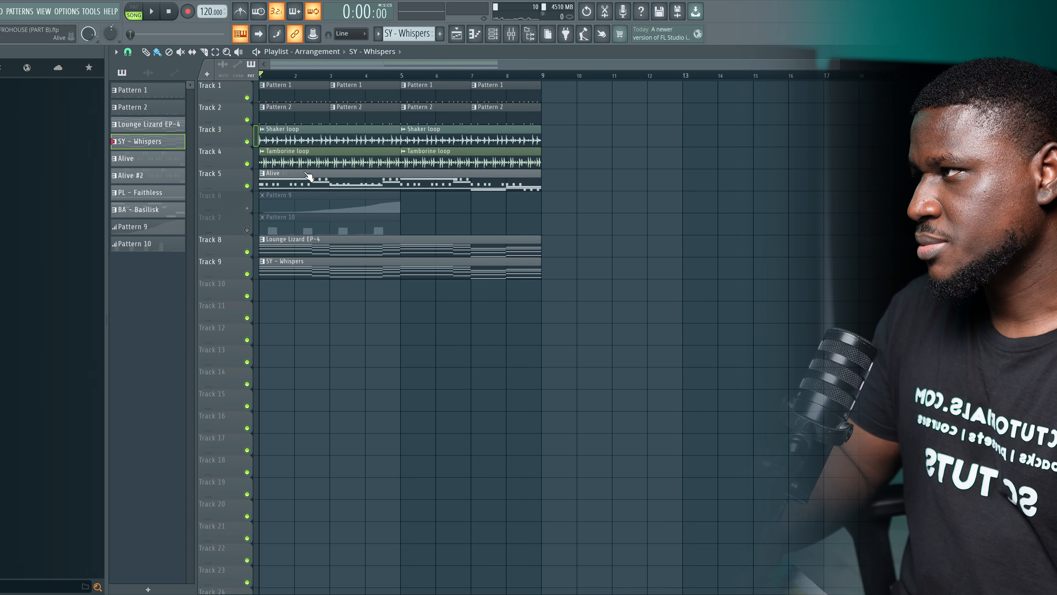
Step: Move all playlist clips together so that they start at bar 69, leaving the earlier bars empty
{"action": "left_click_drag", "start_coordinate": [536, 410], "coordinate": [248, 75]}
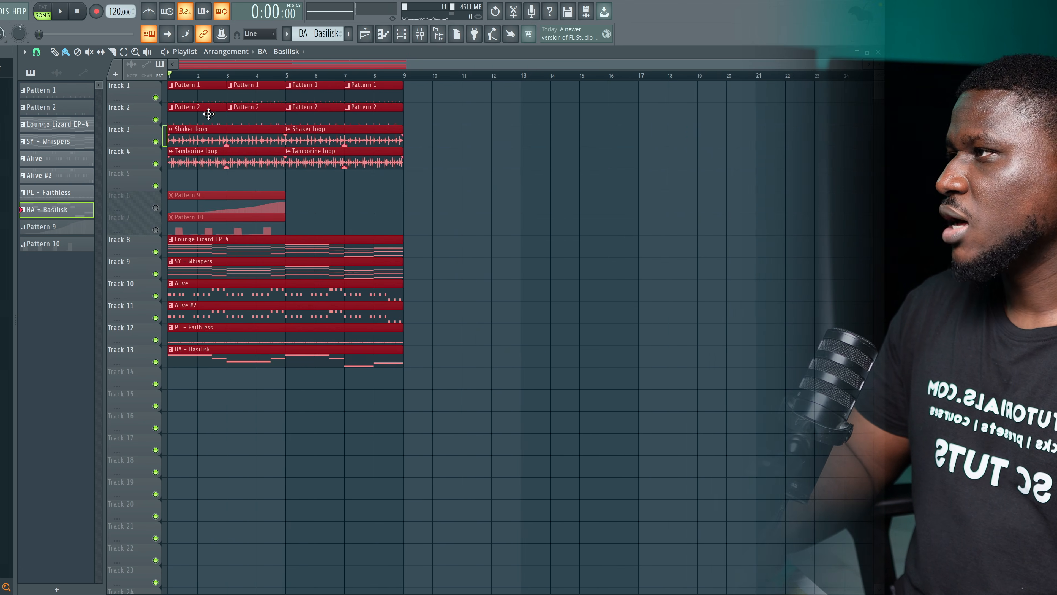
{"action": "left_click_drag", "start_coordinate": [209, 114], "coordinate": [701, 116]}
{"action": "scroll", "coordinate": [462, 172], "scroll_direction": "down", "scroll_amount": 3}
{"action": "scroll", "coordinate": [589, 174], "scroll_direction": "down", "scroll_amount": 2}
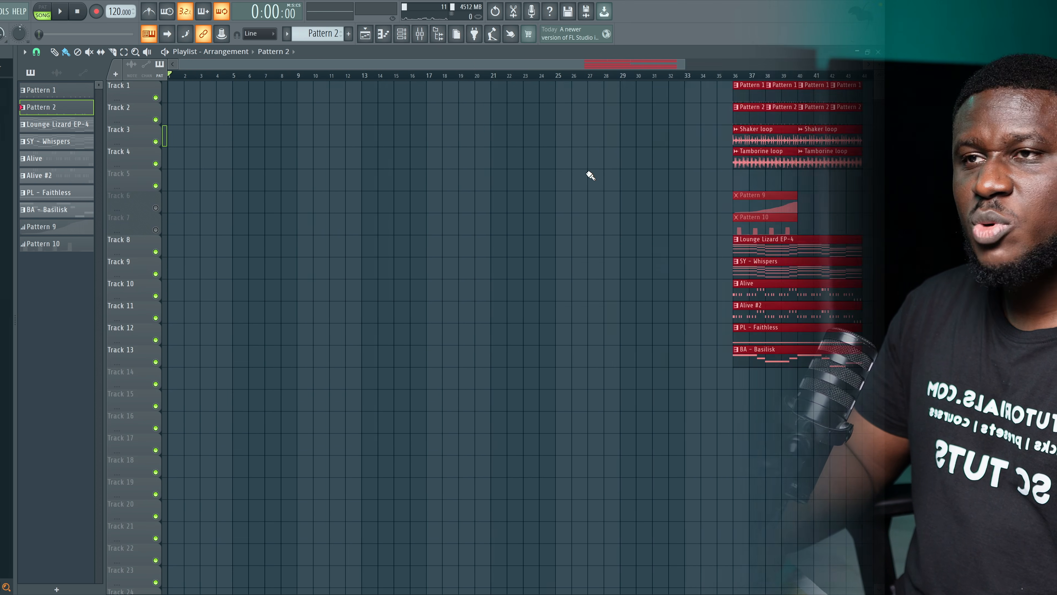
{"action": "left_click_drag", "start_coordinate": [626, 88], "coordinate": [575, 86]}
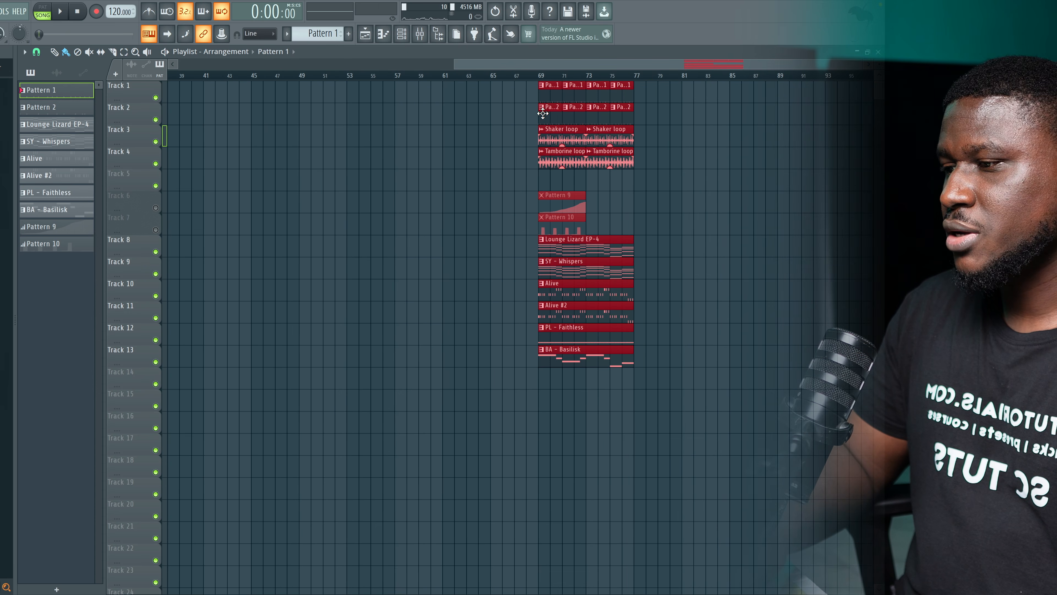
{"action": "scroll", "coordinate": [181, 96], "scroll_direction": "down", "scroll_amount": 3}
Step: Add playlist time markers named INTRO at bar 1 and VERSE 1 at bar 9
{"action": "mouse_move", "coordinate": [182, 76]}
{"action": "left_mouse_down"}
{"action": "mouse_move", "coordinate": [283, 76]}
{"action": "mouse_move", "coordinate": [184, 83]}
{"action": "mouse_move", "coordinate": [162, 73]}
{"action": "left_mouse_up"}
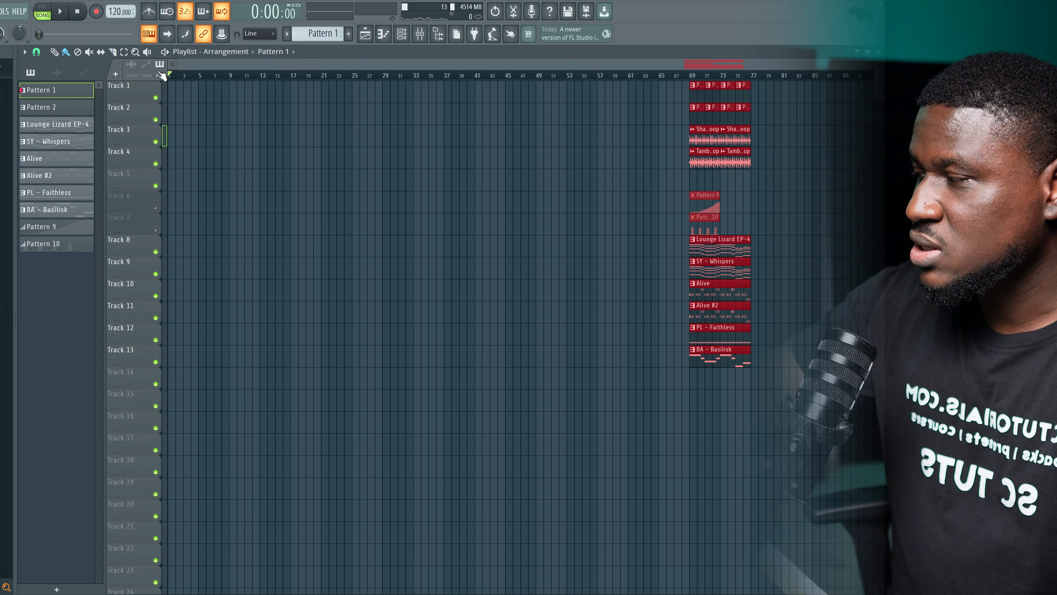
{"action": "key", "text": "alt+t"}
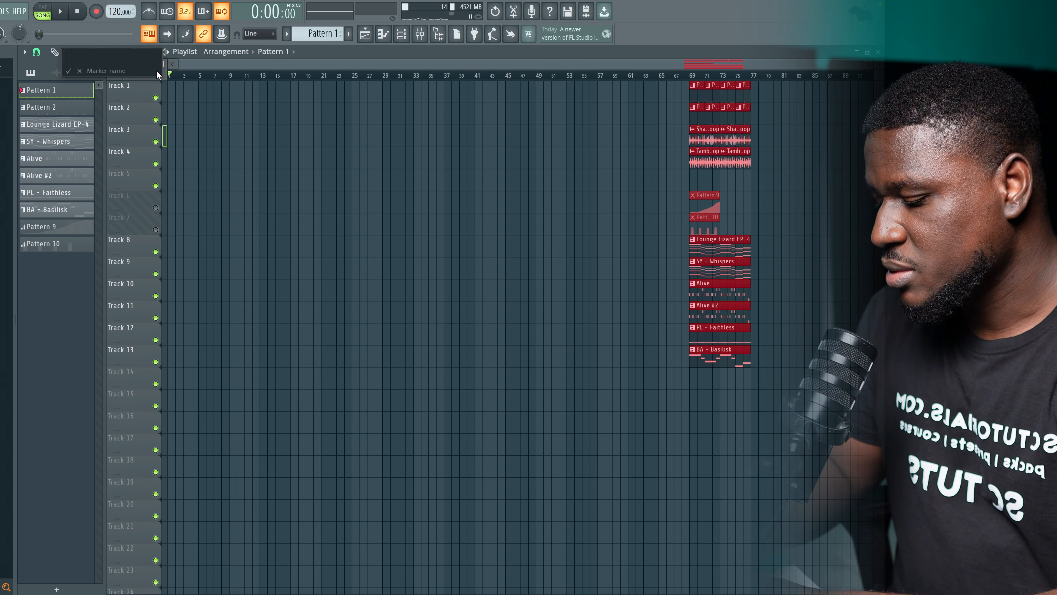
{"action": "type", "text": "INTRO"}
{"action": "key", "text": "Return"}
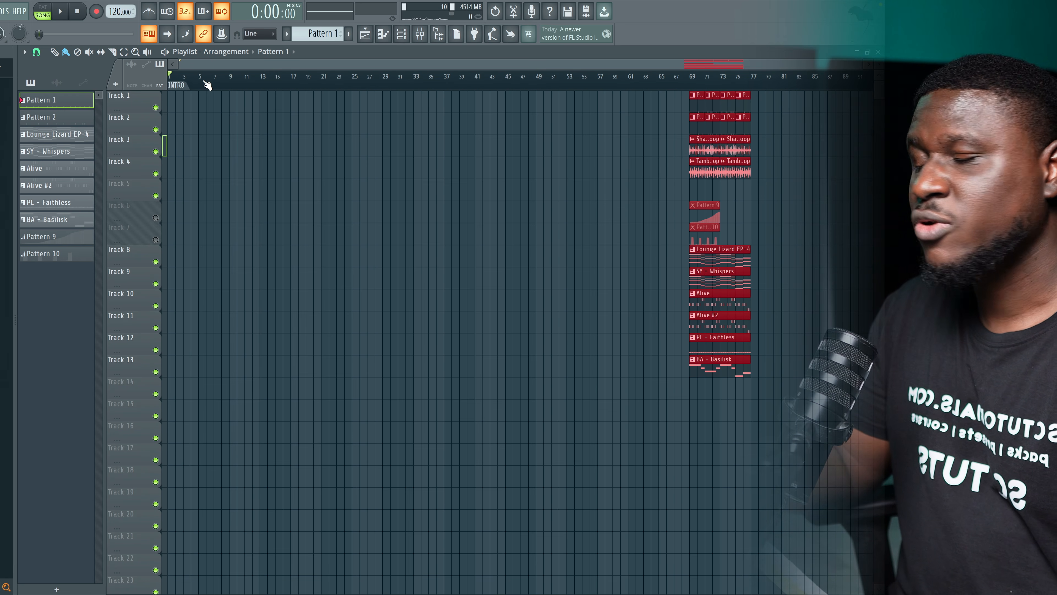
{"action": "left_click", "coordinate": [229, 79]}
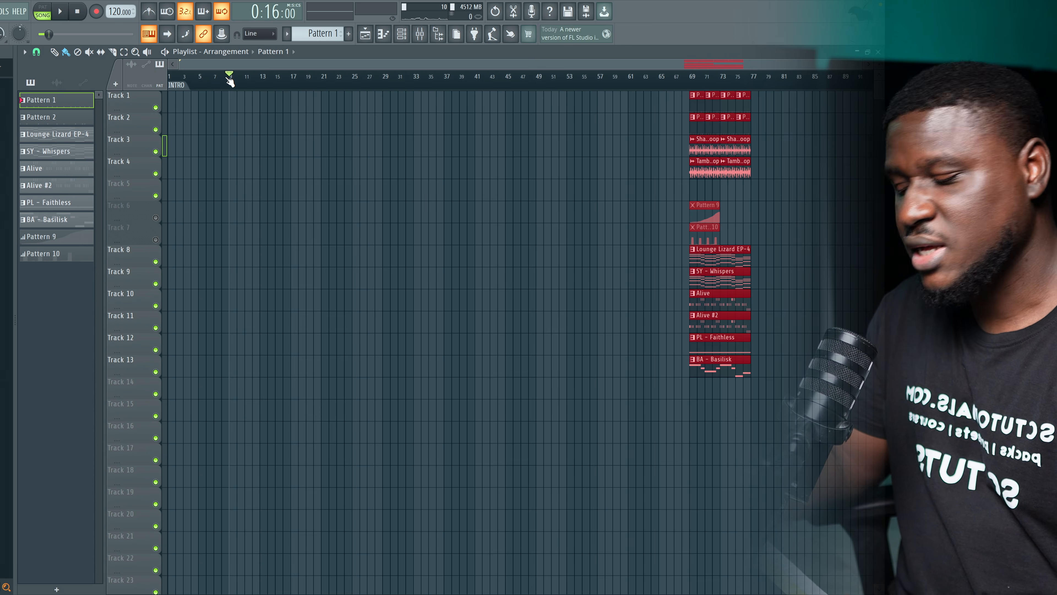
{"action": "key", "text": "alt+t"}
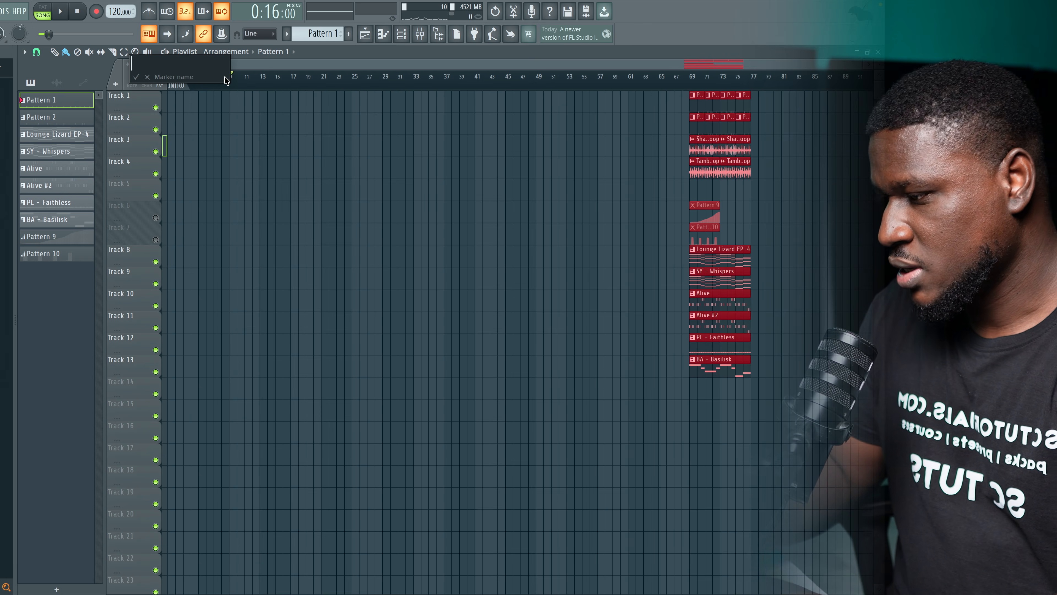
{"action": "type", "text": "VERSE 1"}
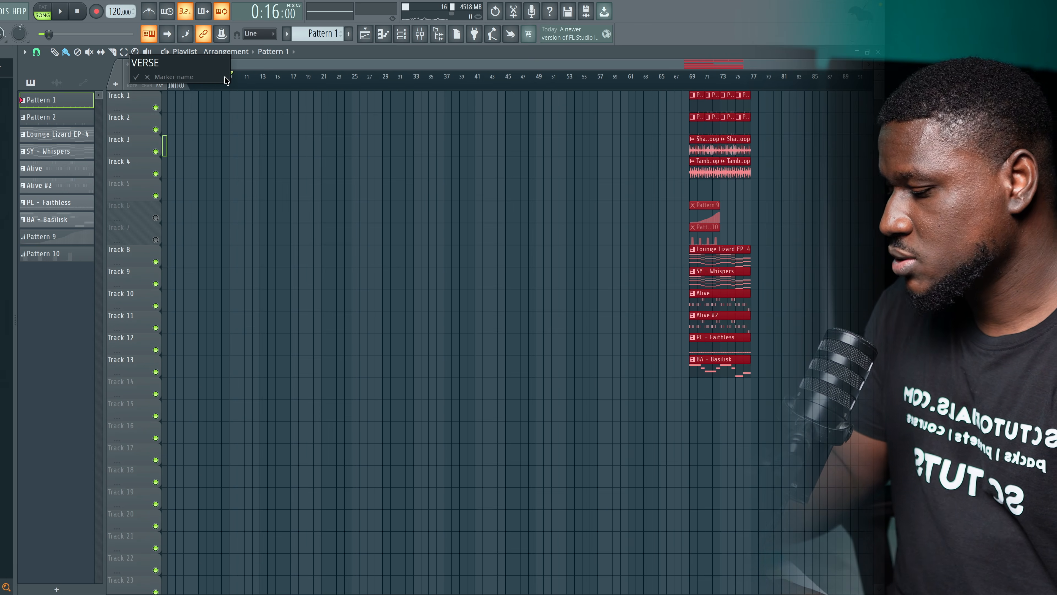
{"action": "key", "text": "Return"}
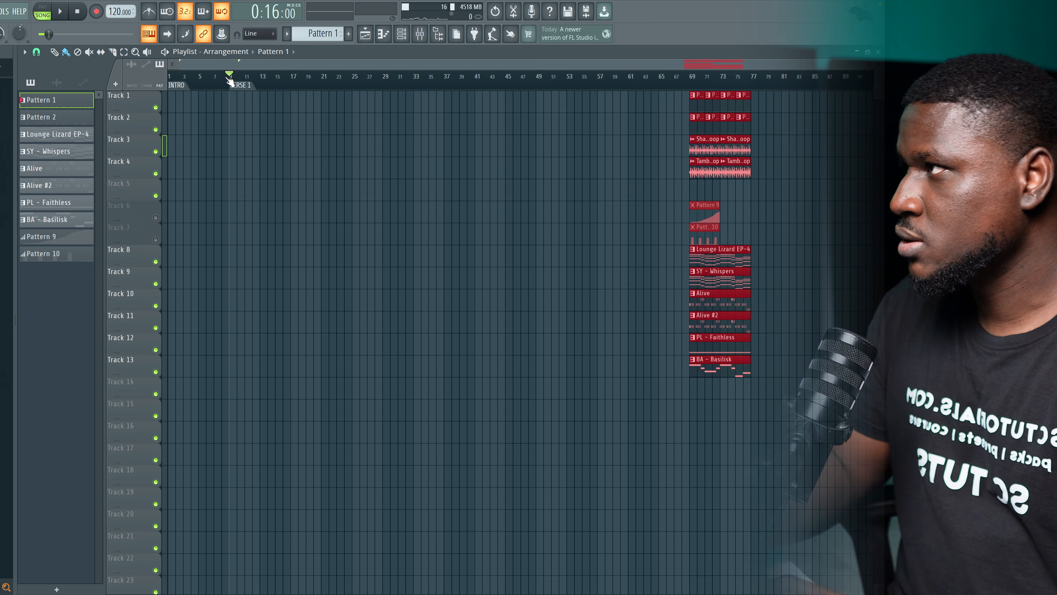
Step: Add a time marker named PRE HOOK at bar 17
{"action": "left_click", "coordinate": [293, 83]}
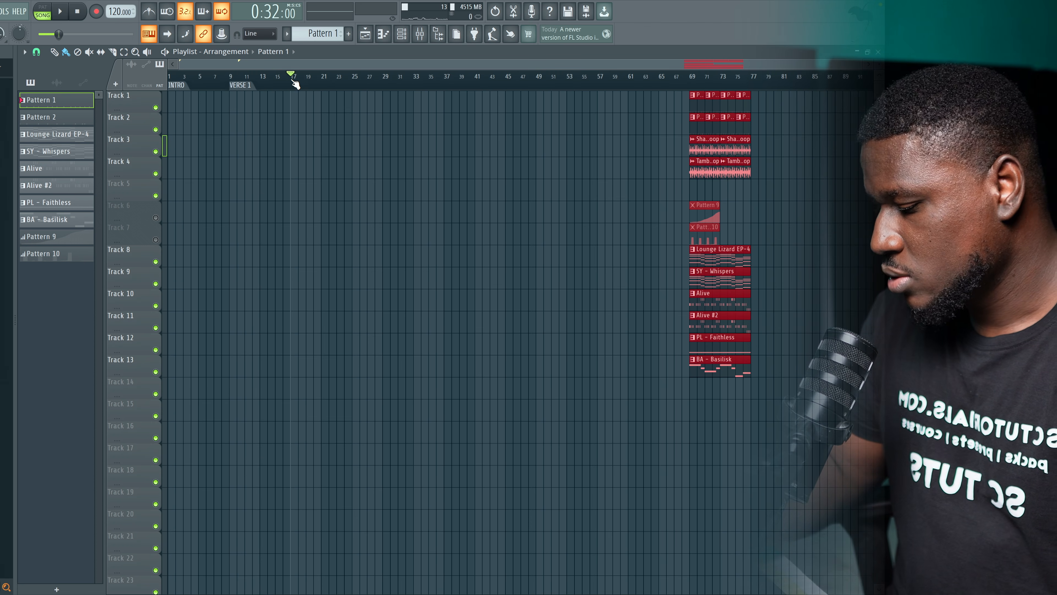
{"action": "key", "text": "alt+t"}
{"action": "type", "text": "PRE G"}
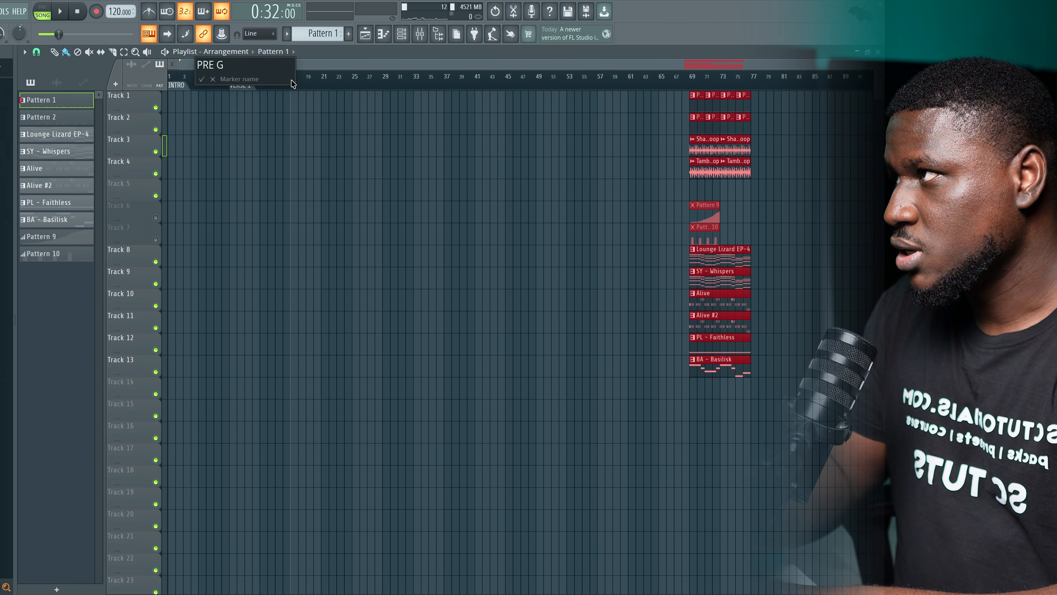
{"action": "key", "text": "BackSpace"}
{"action": "type", "text": "HOOK"}
{"action": "key", "text": "Return"}
Step: Add time markers HOOK 1 at bar 25, VERSE 2 at 33, PRE HOOK 2 at 41, HOOK 2 at 49 and OUTRO at 57
{"action": "left_click", "coordinate": [354, 79]}
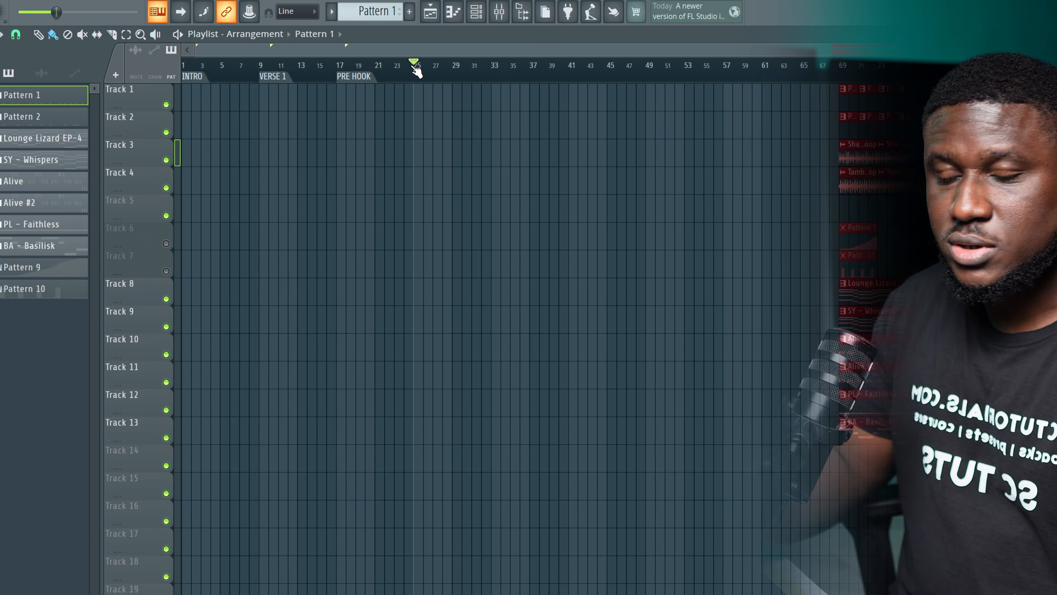
{"action": "key", "text": "alt+t"}
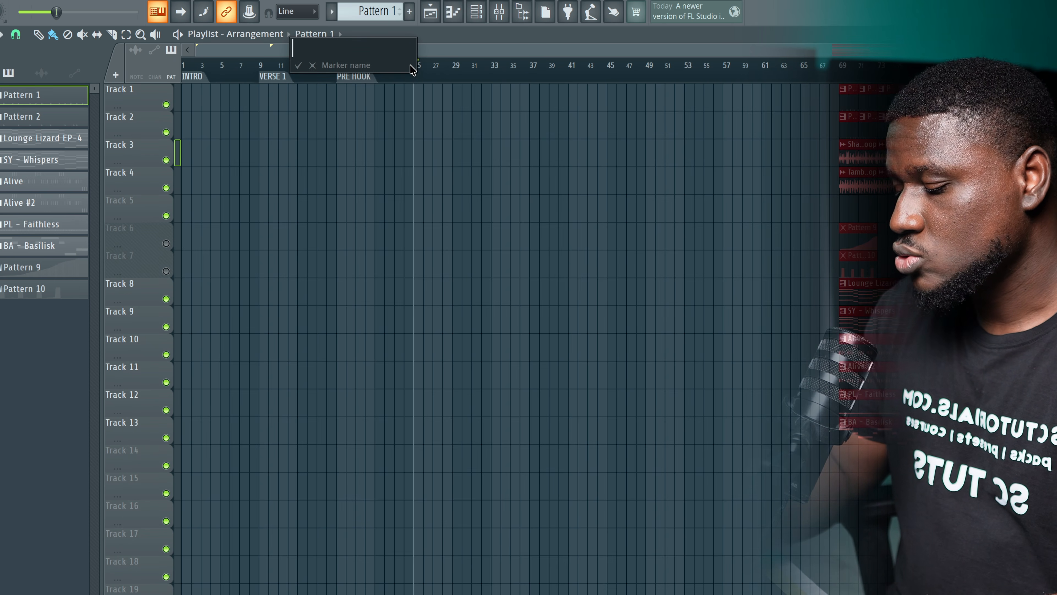
{"action": "key", "text": "Return"}
{"action": "right_click", "coordinate": [429, 79]}
{"action": "left_click", "coordinate": [453, 151]}
{"action": "type", "text": "HOOK 1"}
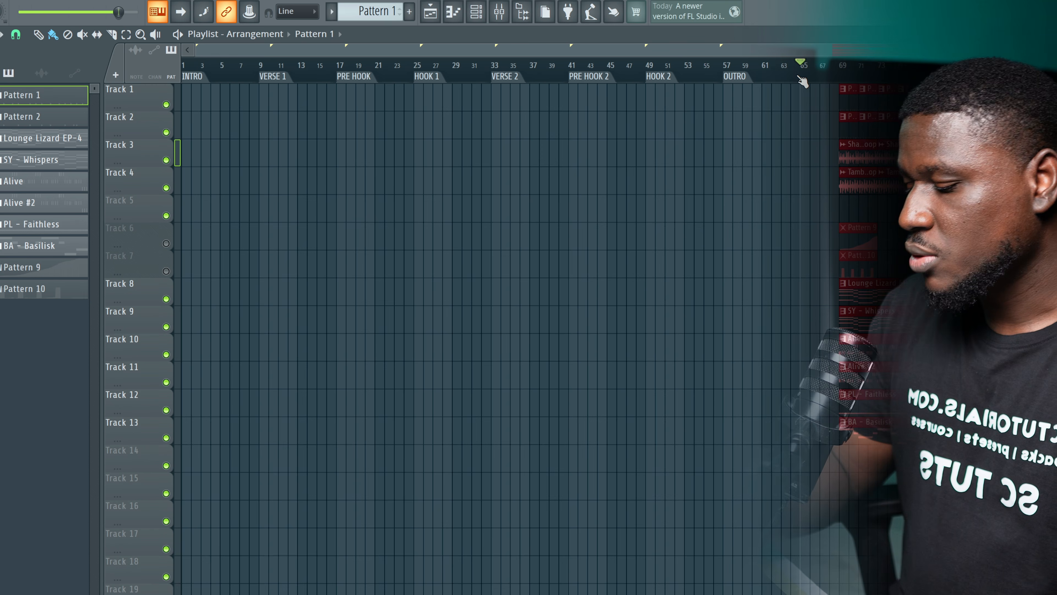
Step: Add a time marker named END at bar 65
{"action": "key", "text": "alt+t"}
{"action": "type", "text": "END"}
{"action": "key", "text": "Return"}
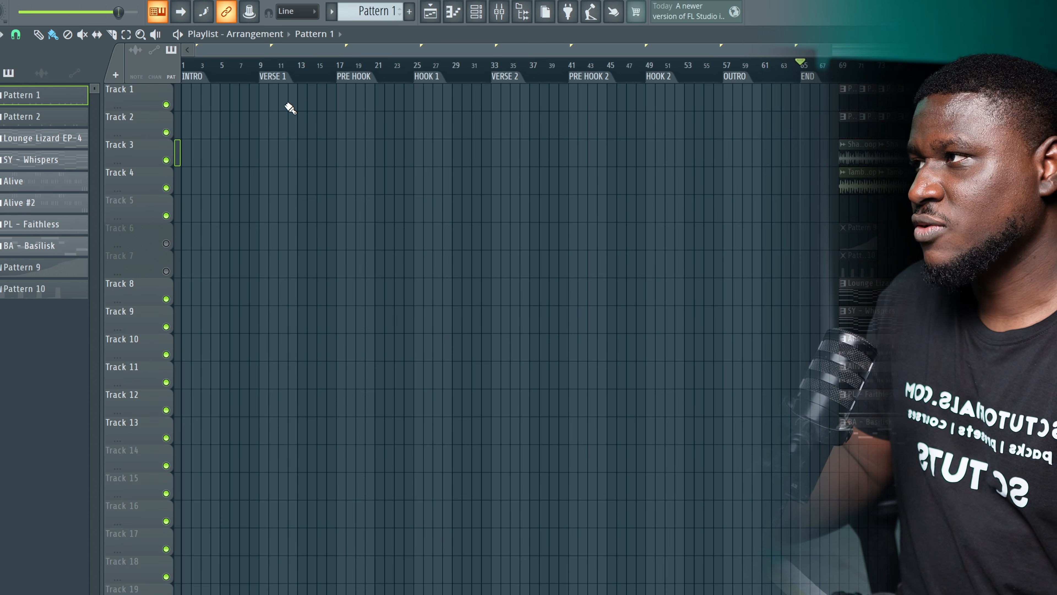
Step: Arrange the drum, loop, chord, pluck, mod wheel and effect clips under the section markers, and play the song from the start
{"action": "left_click_drag", "start_coordinate": [285, 103], "coordinate": [318, 111]}
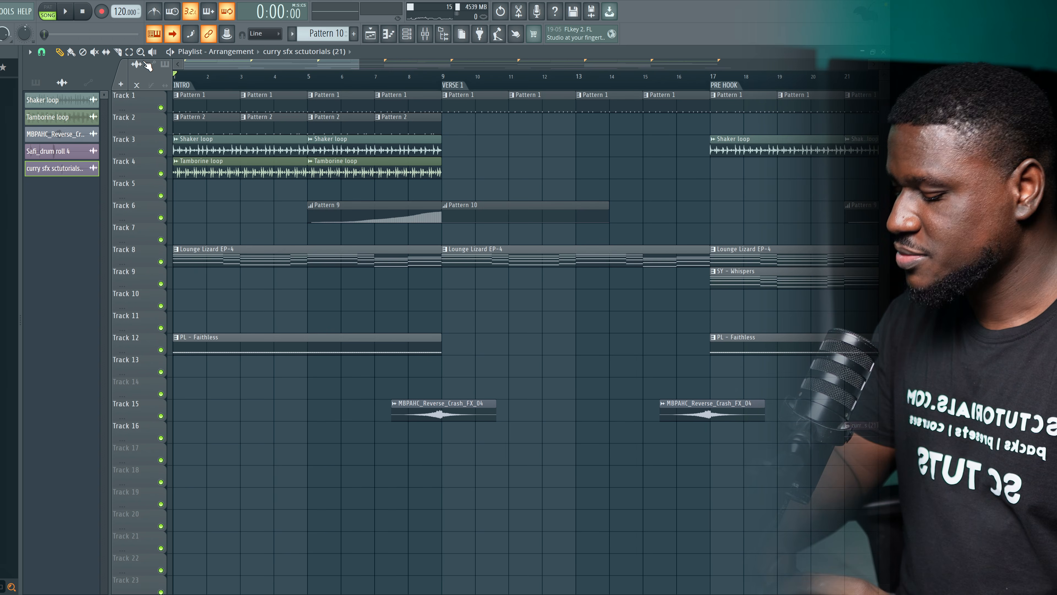
{"action": "key", "text": "space"}
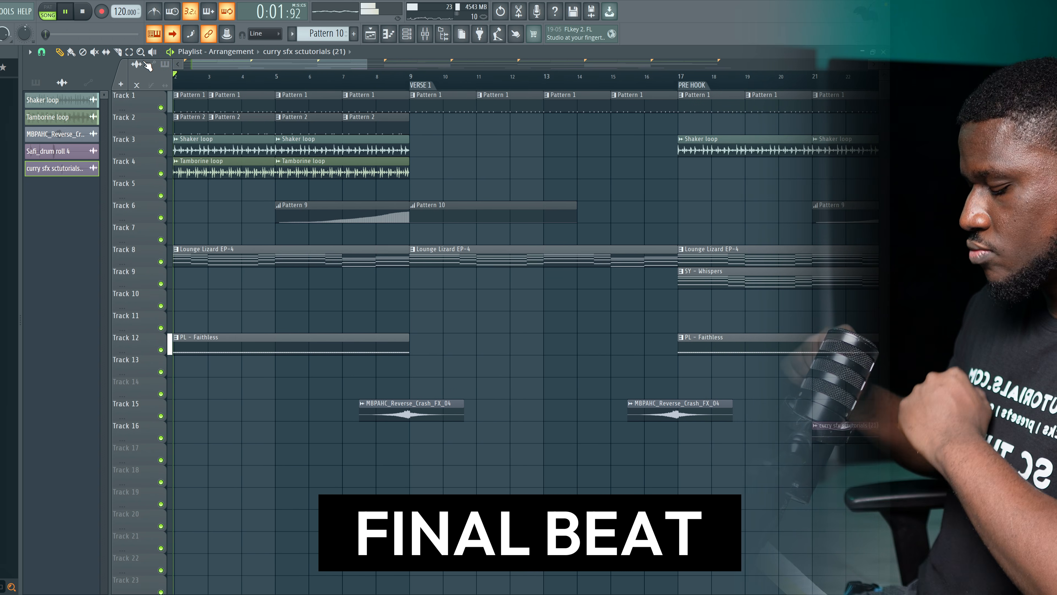